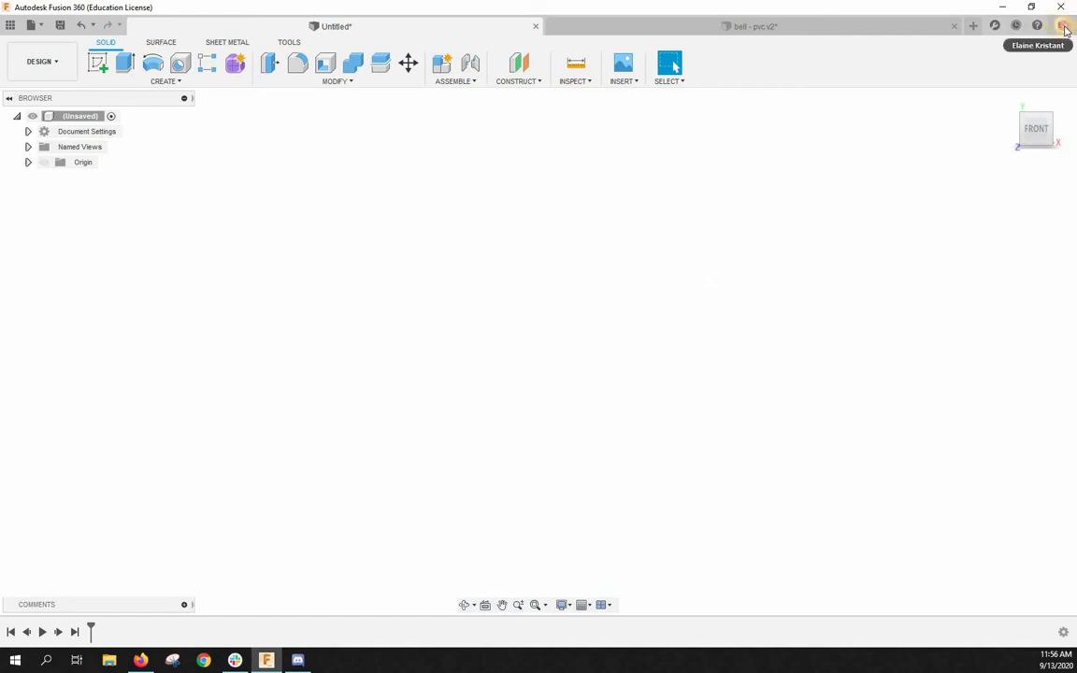
- Set the default units for new designs to inches (in) in the preferences and apply the change
click(1063, 26)
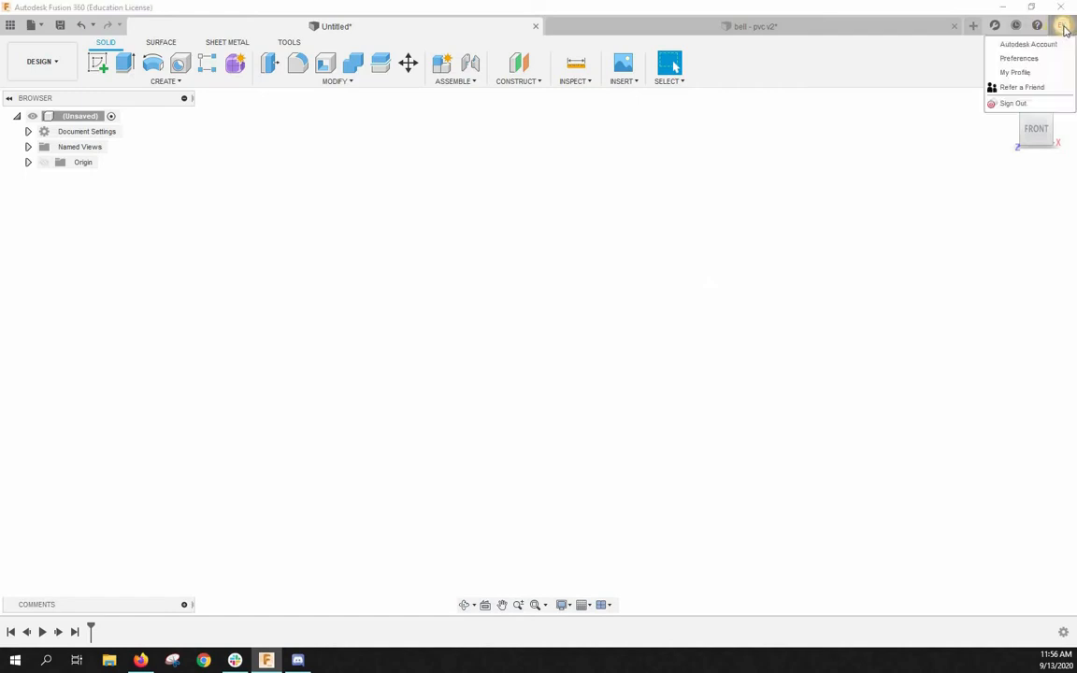
click(1029, 59)
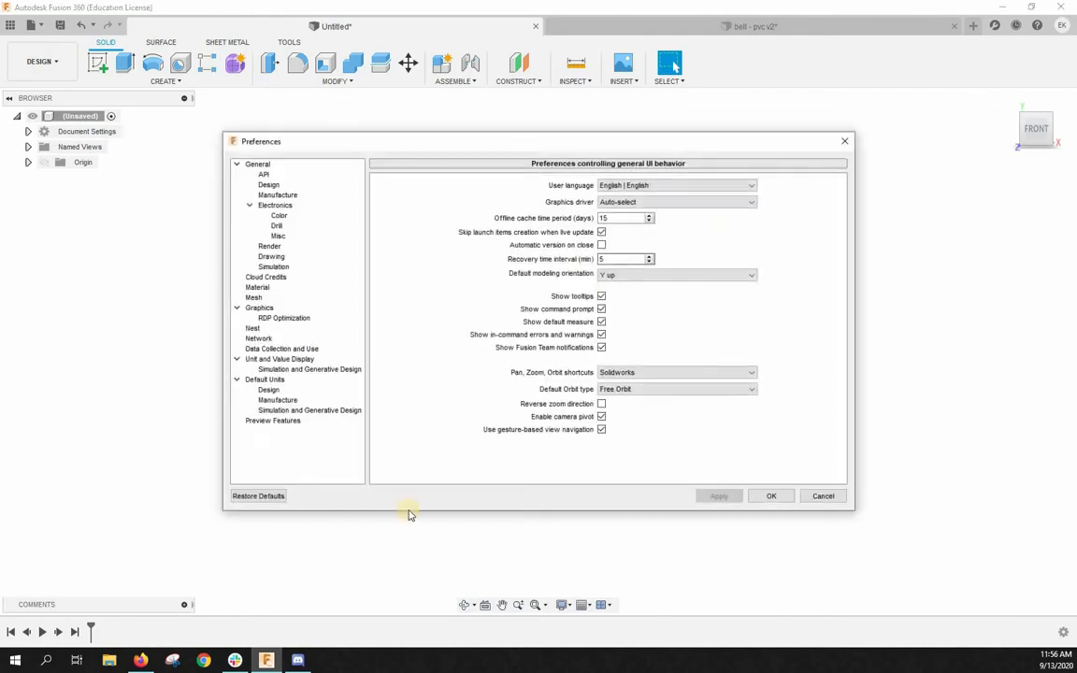
click(269, 391)
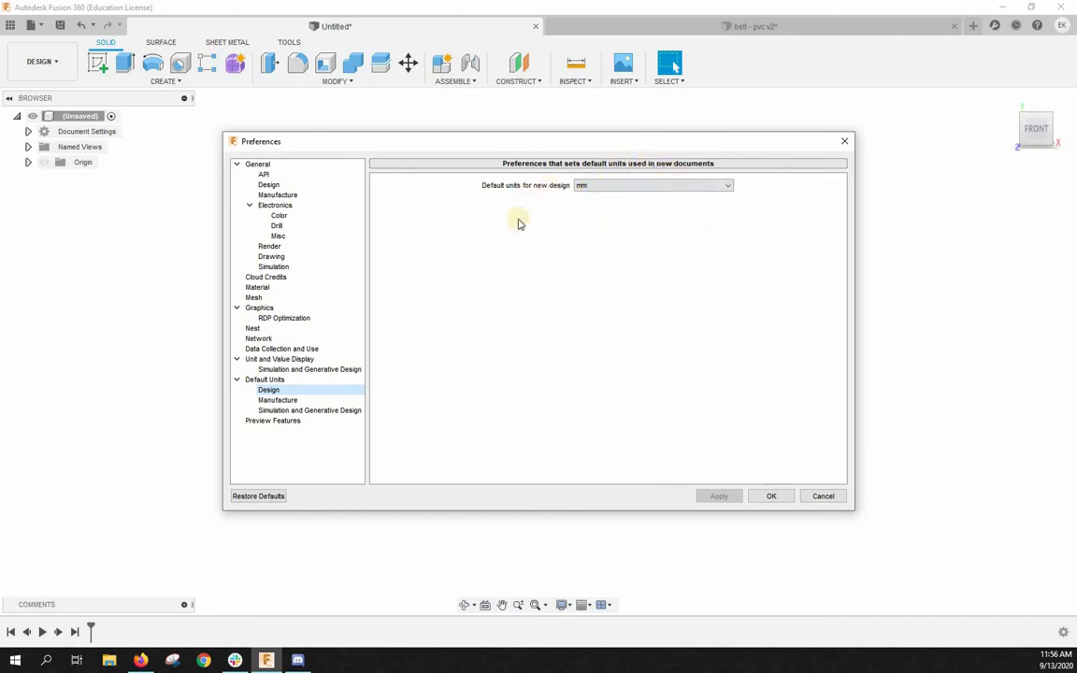
click(640, 186)
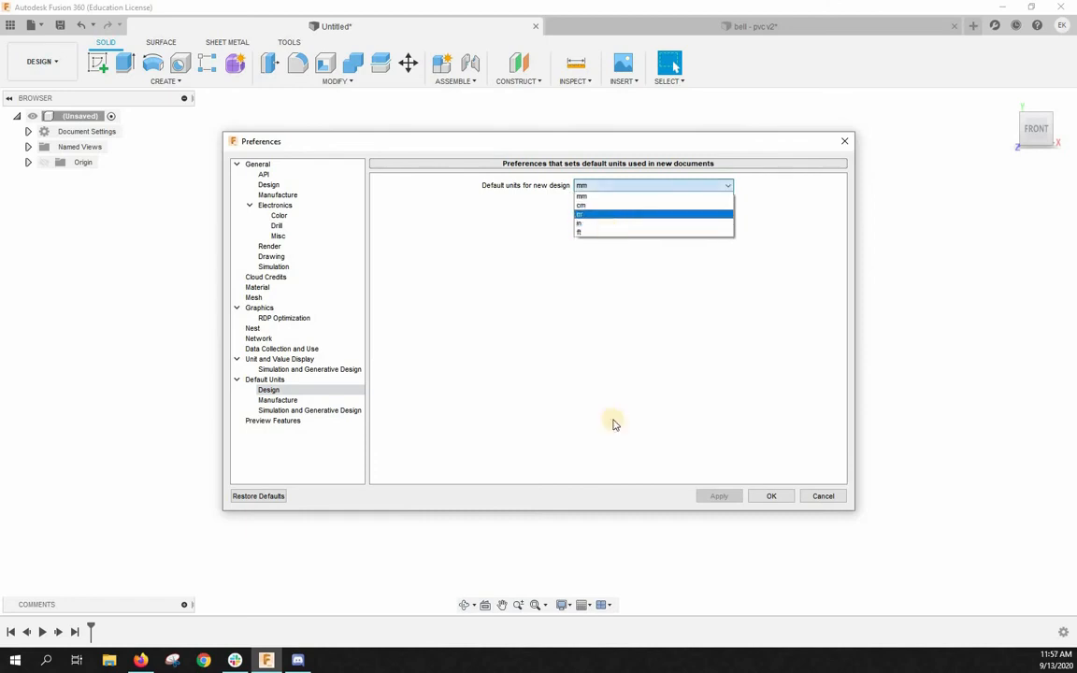
click(716, 428)
click(781, 496)
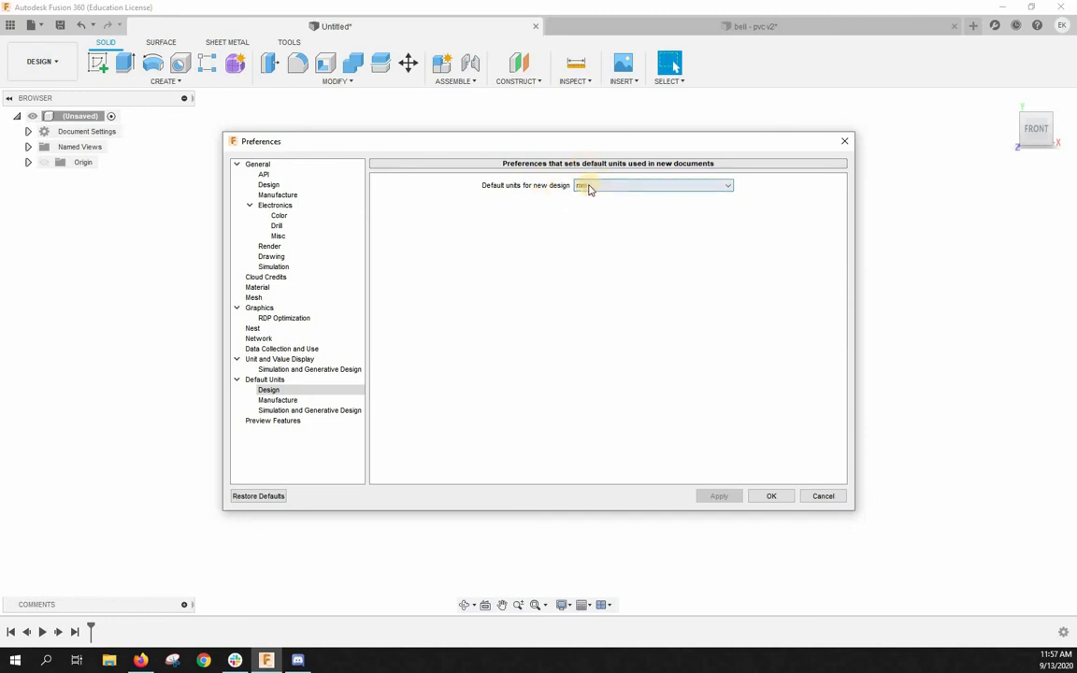
drag(779, 497, 633, 254)
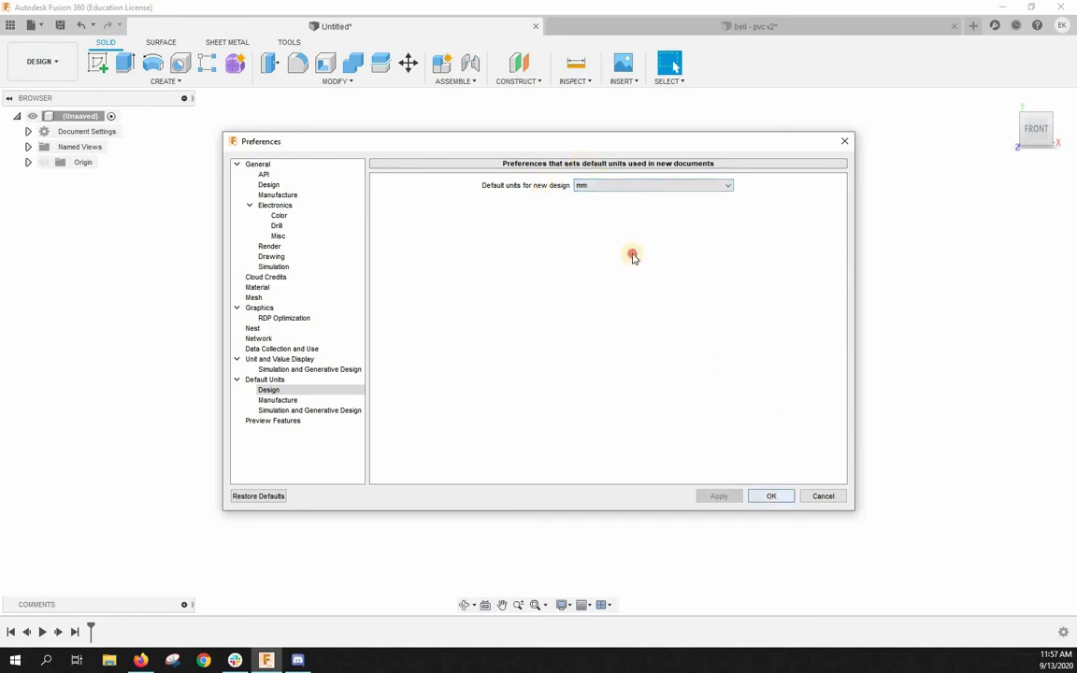
click(615, 185)
click(623, 218)
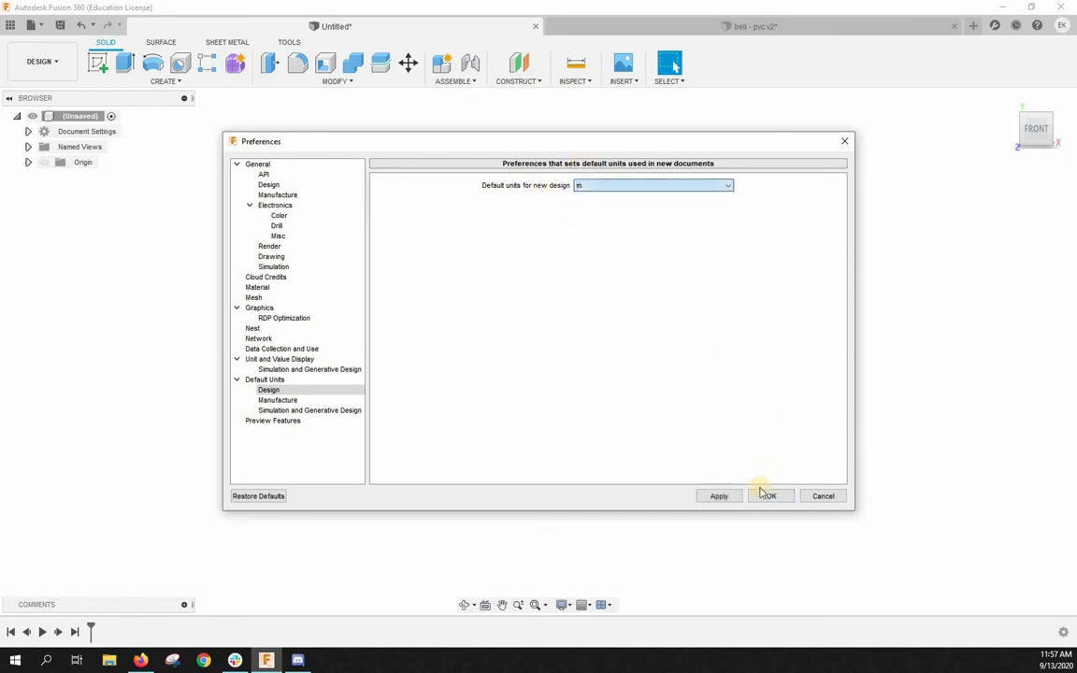
click(768, 495)
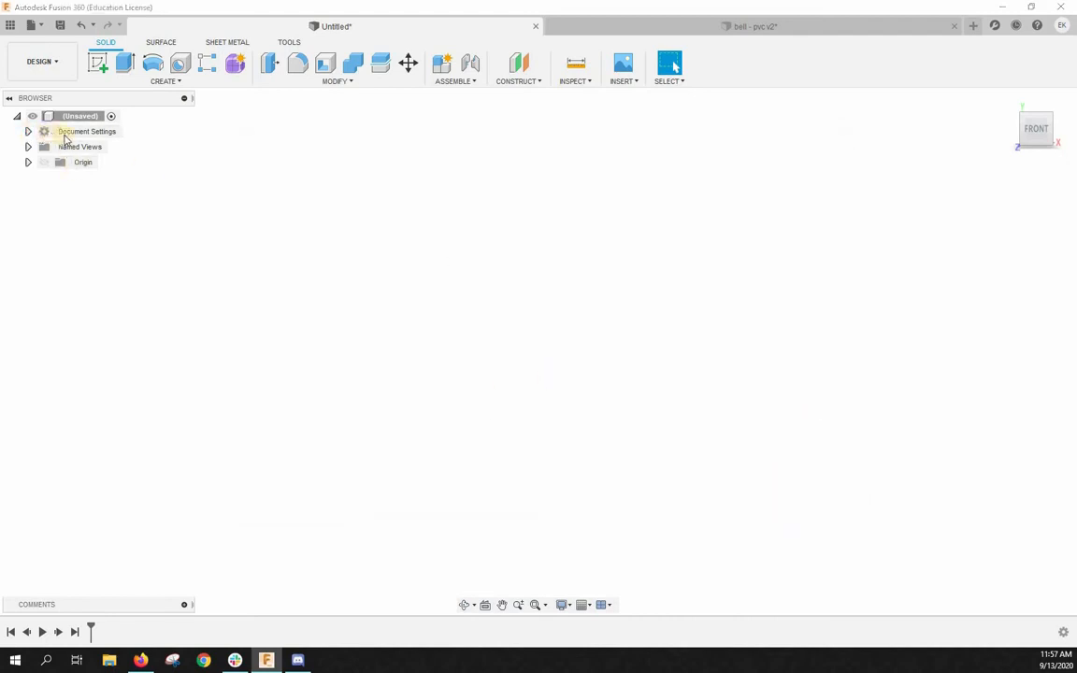
- Set the current document's active unit type to Millimeter, leaving it unset as the default
click(28, 132)
mouse_move(100, 151)
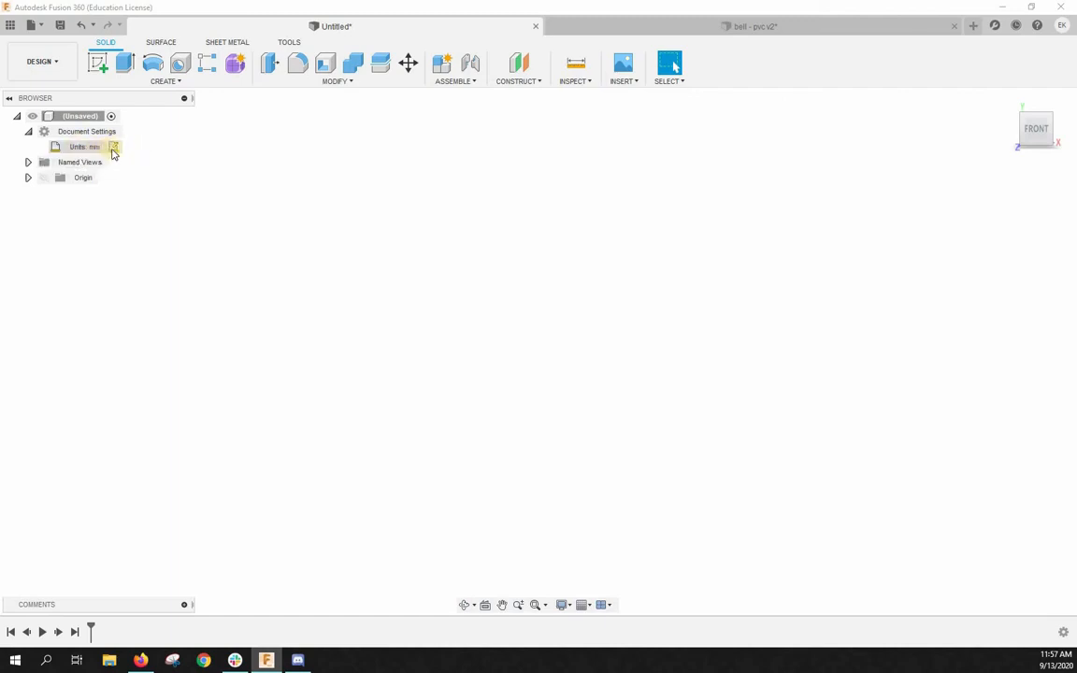
click(114, 148)
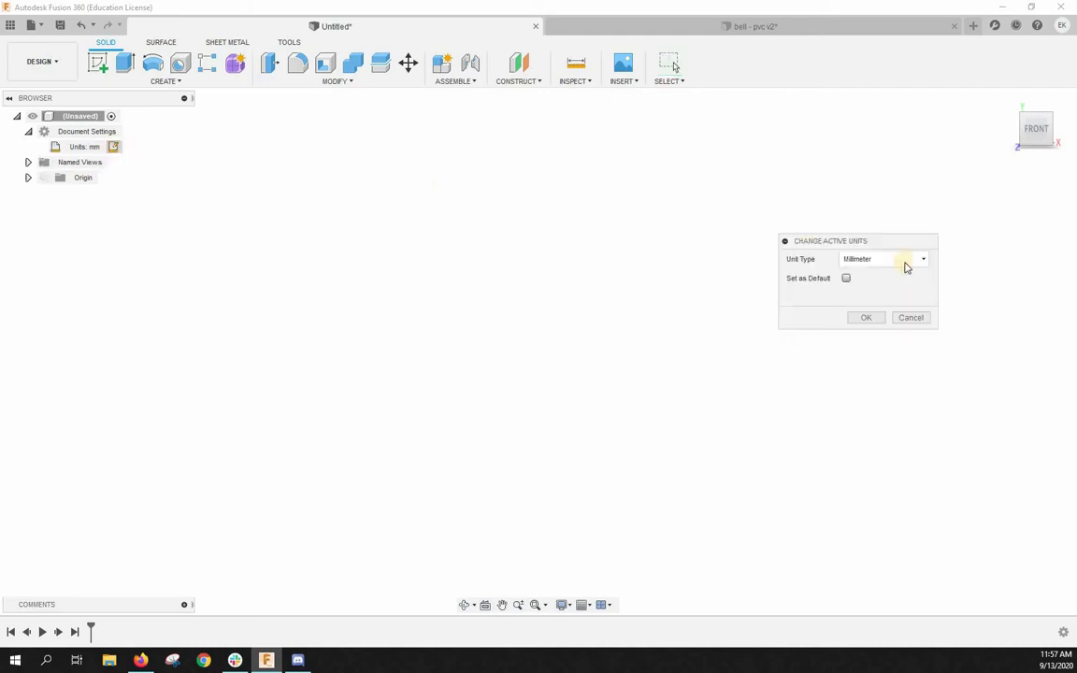
click(903, 264)
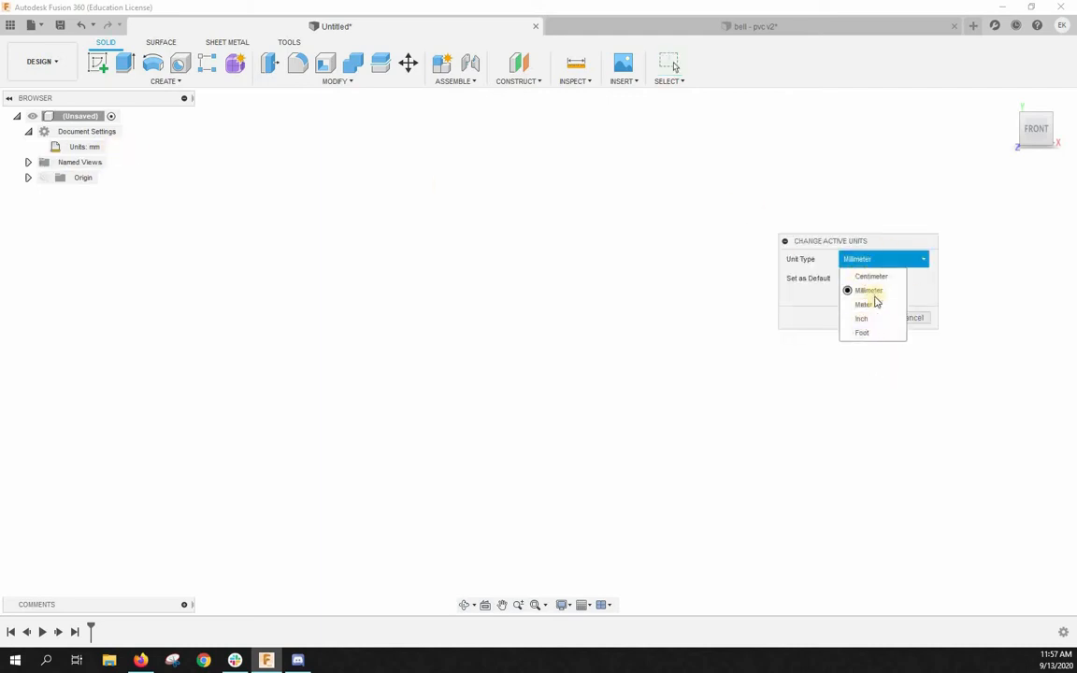
click(872, 291)
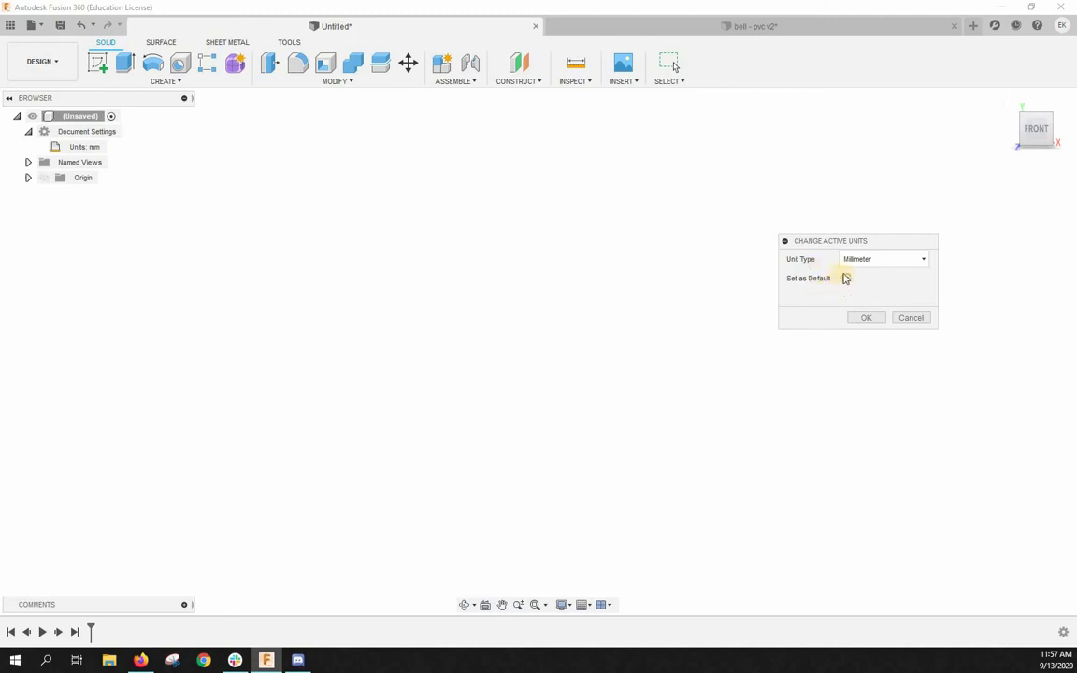
click(874, 320)
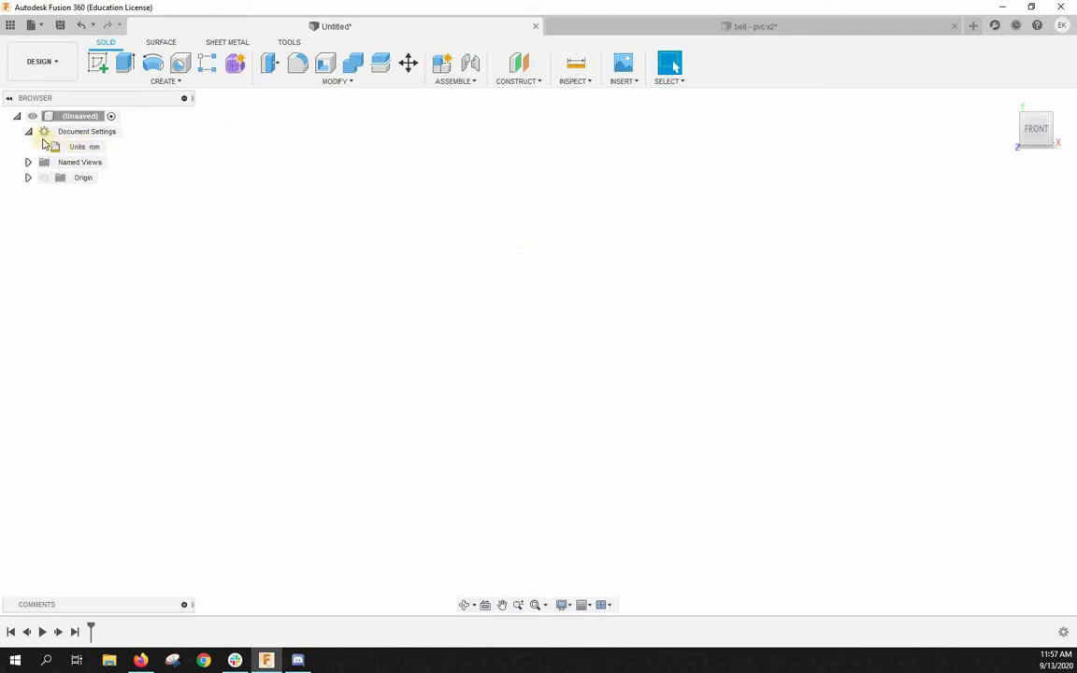
click(29, 133)
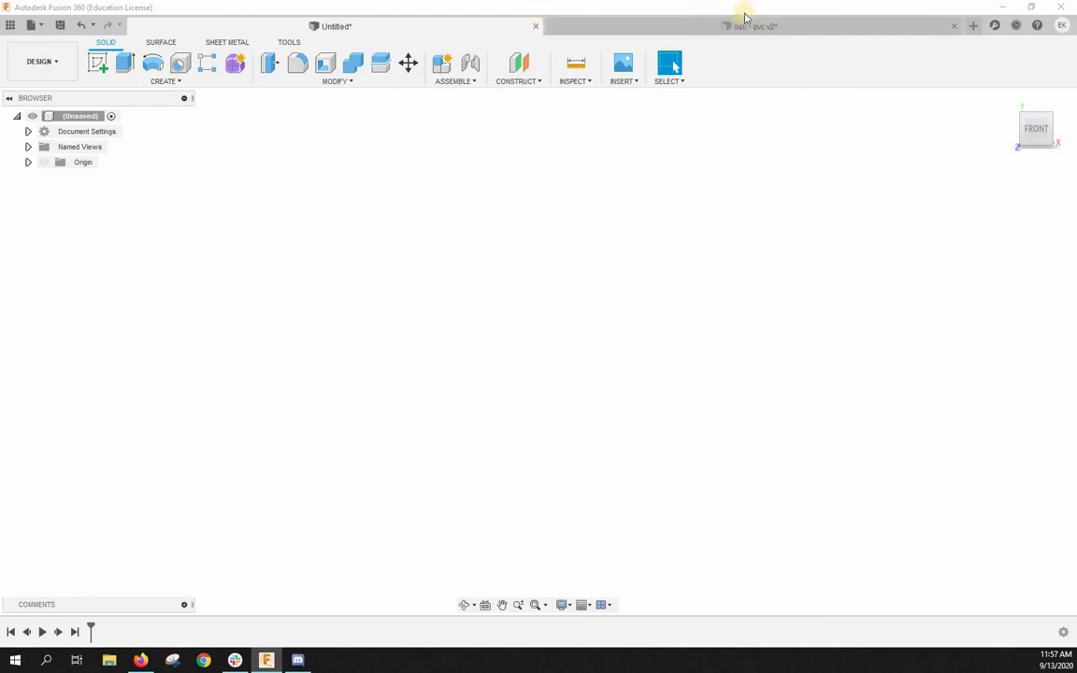
- Examine the shape of the finished bell model in the bell - pvc v2 design and return to the untitled design
click(827, 26)
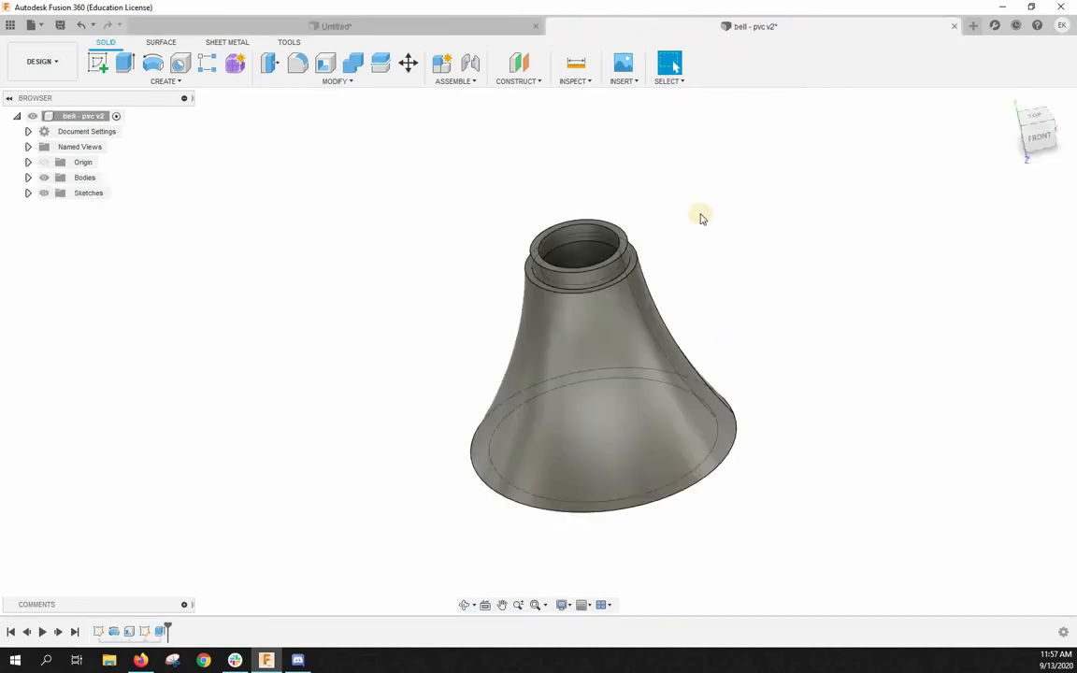
shift+middle_drag(795, 348, 810, 320)
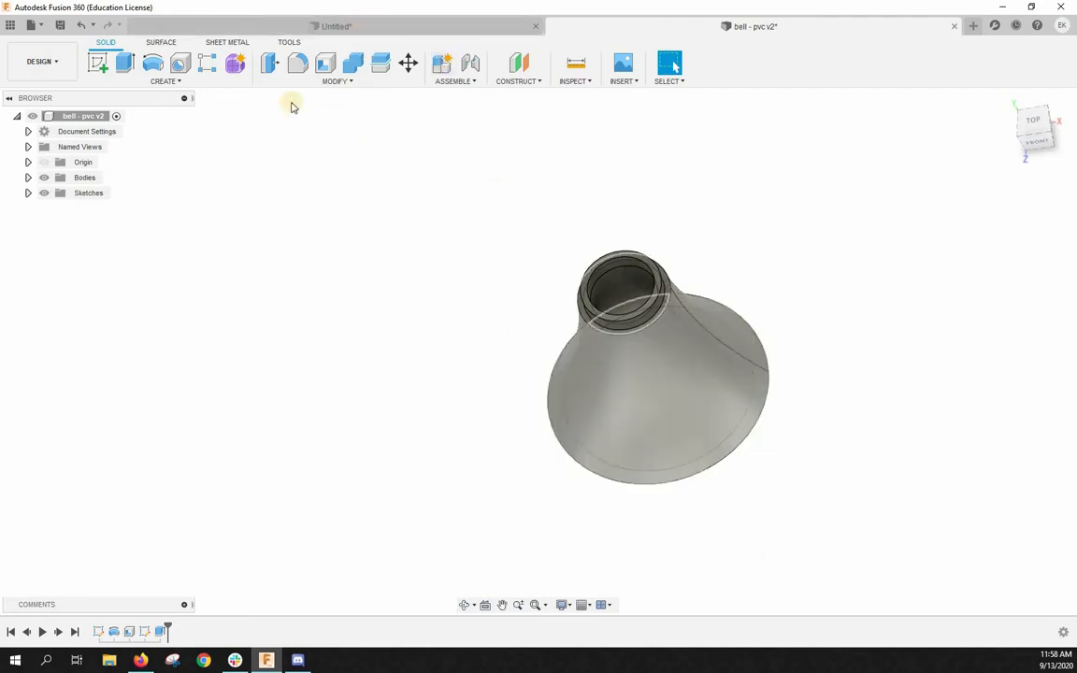
click(391, 24)
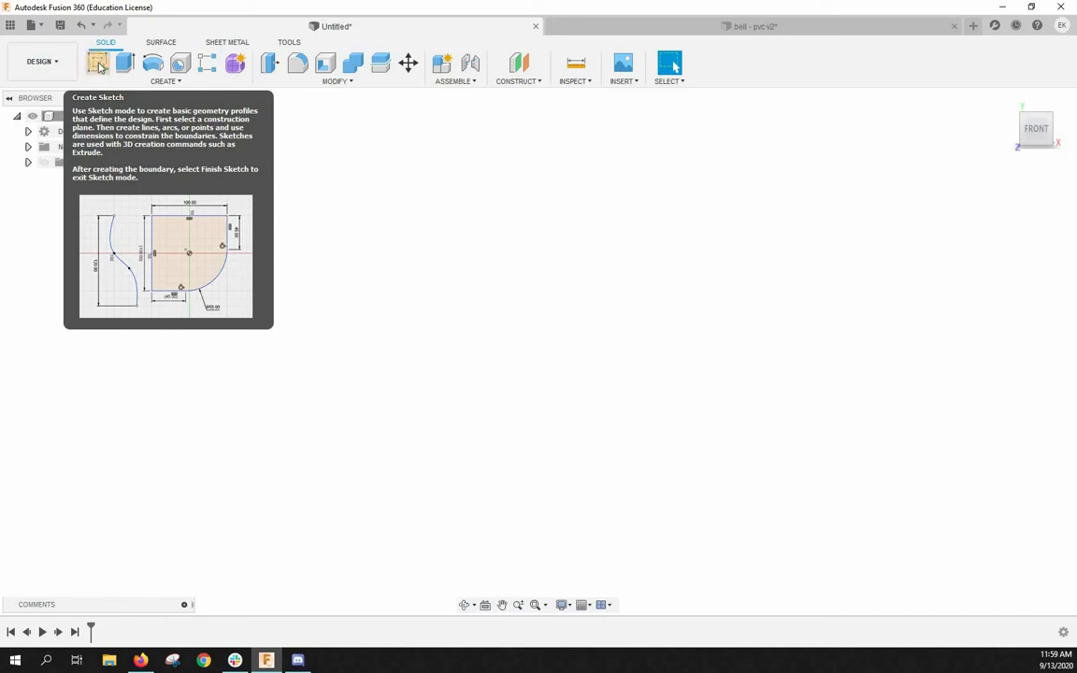
- Create a new sketch on the front (XY) origin plane
click(99, 68)
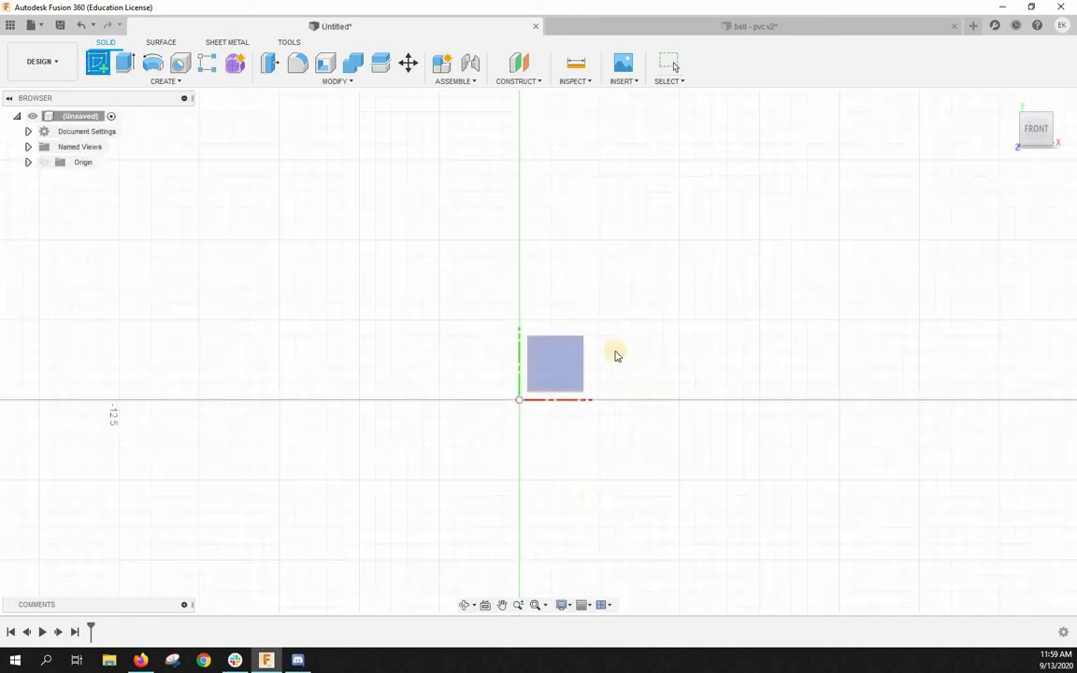
scroll(608, 301, down, 2)
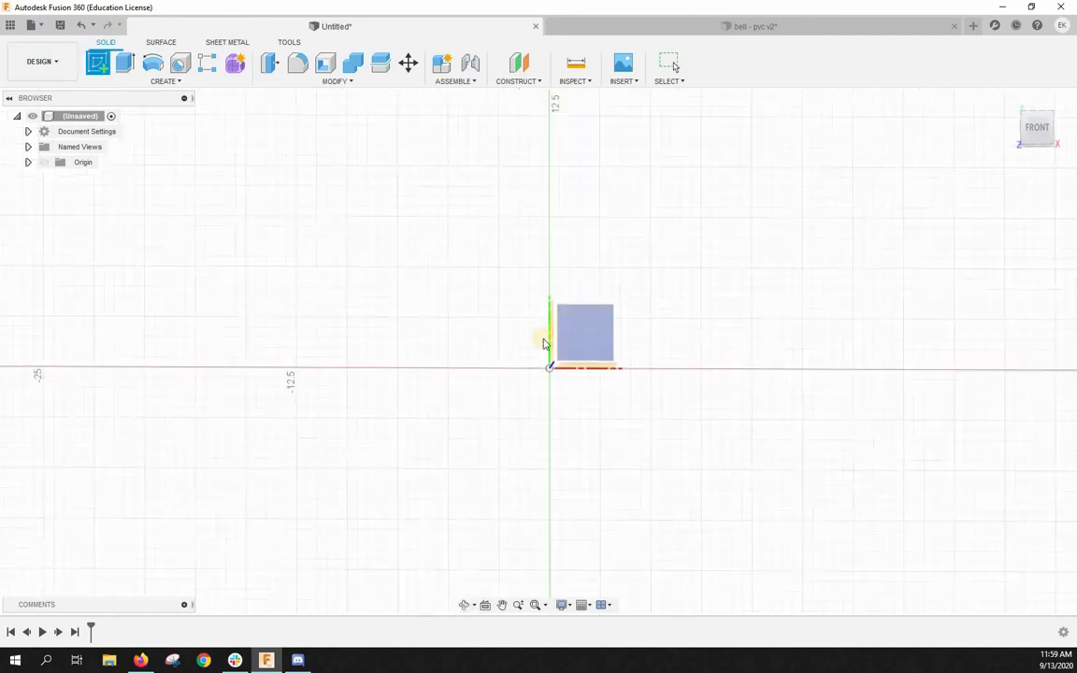
shift+middle_drag(543, 344, 748, 243)
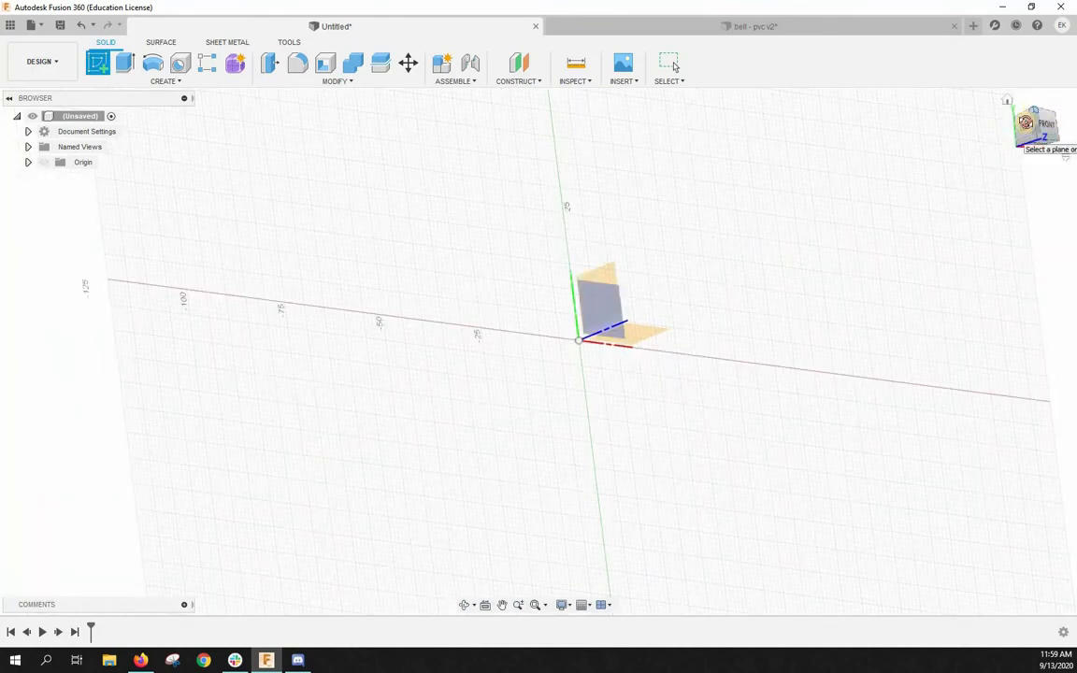
mouse_move(1025, 122)
shift+middle_down()
mouse_move(873, 160)
mouse_move(909, 181)
mouse_move(986, 130)
mouse_move(931, 110)
mouse_move(968, 209)
mouse_move(969, 185)
mouse_move(811, 281)
mouse_move(978, 255)
mouse_move(1006, 219)
mouse_move(988, 266)
mouse_move(1029, 256)
mouse_move(1010, 282)
shift+middle_up()
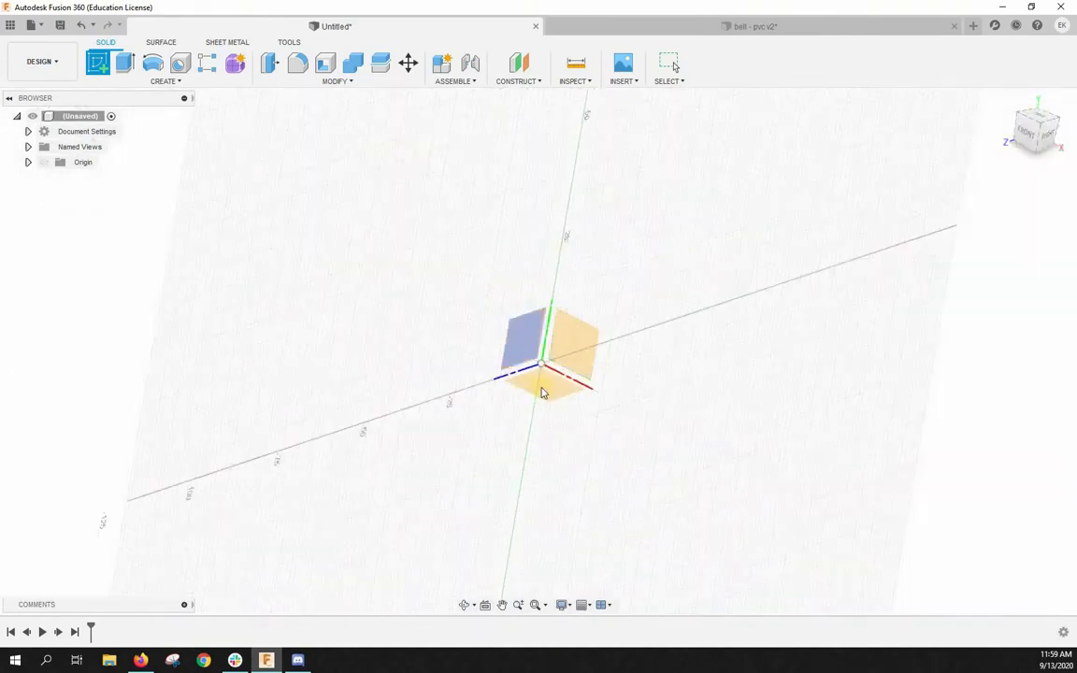
scroll(542, 392, up, 4)
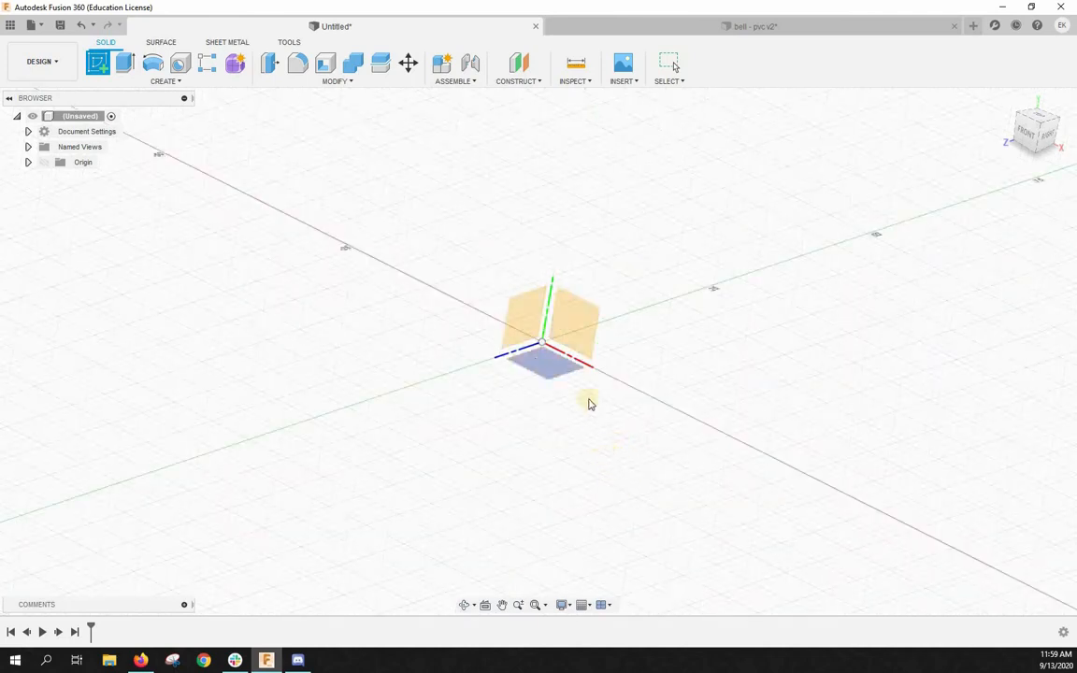
click(589, 332)
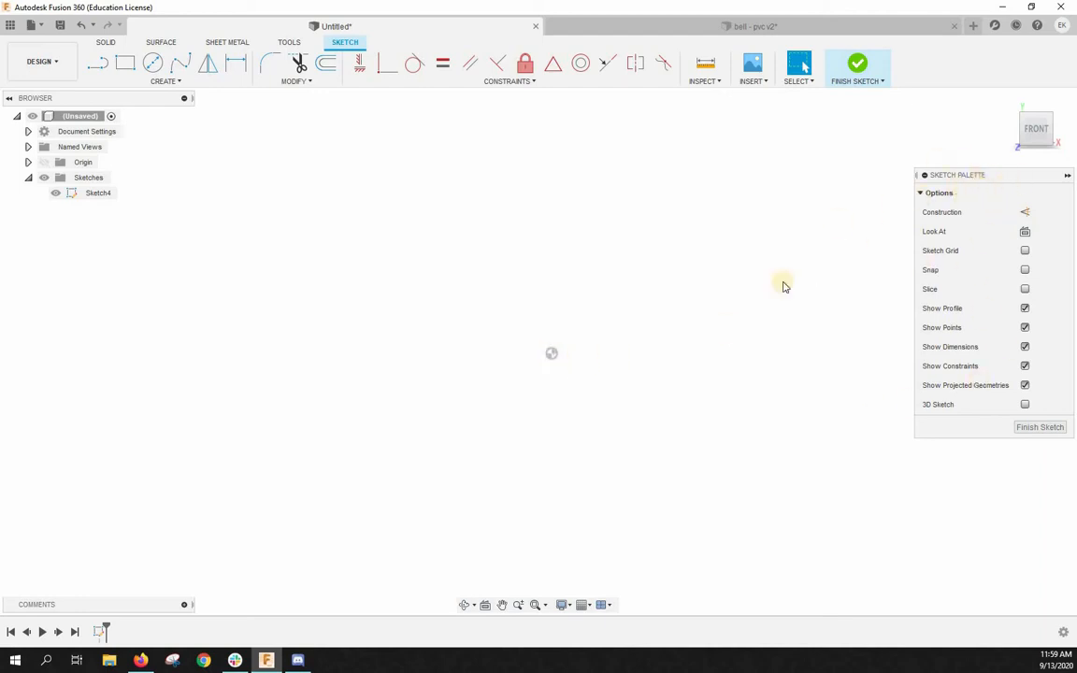
click(1066, 179)
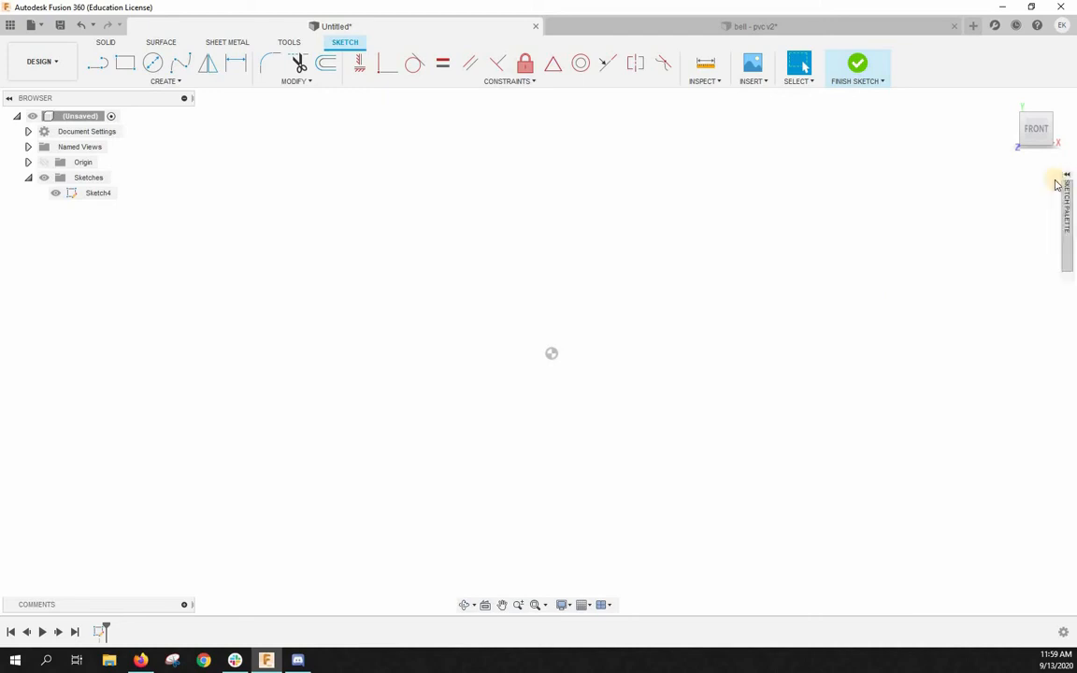
mouse_move(1046, 427)
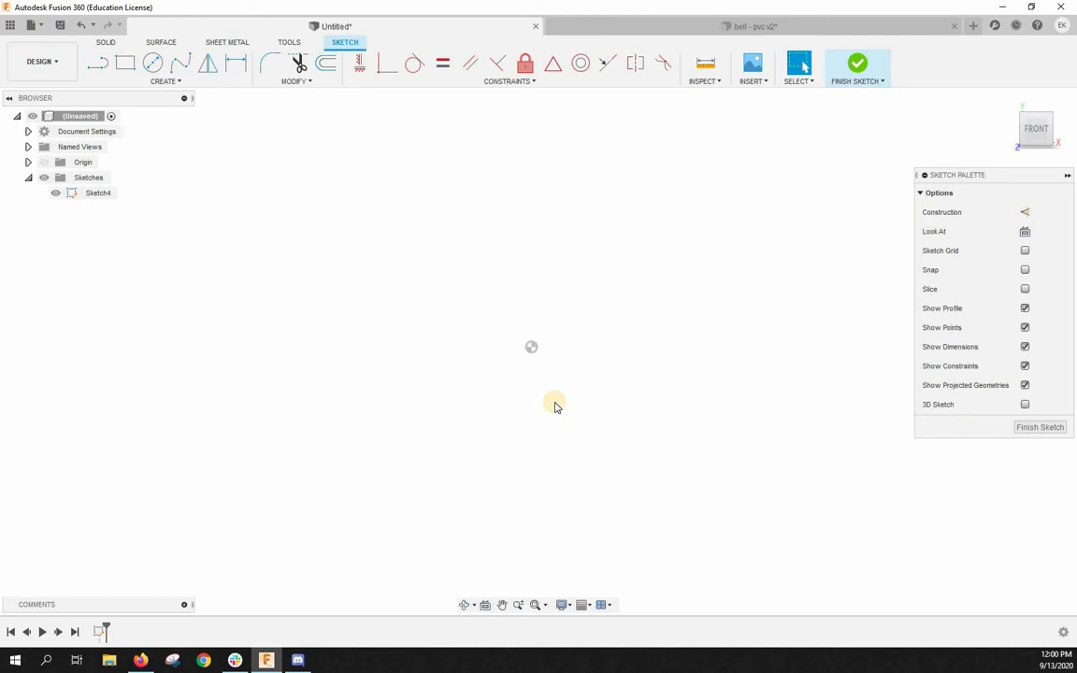
- Draw a vertical construction line straight up from the sketch origin
click(95, 64)
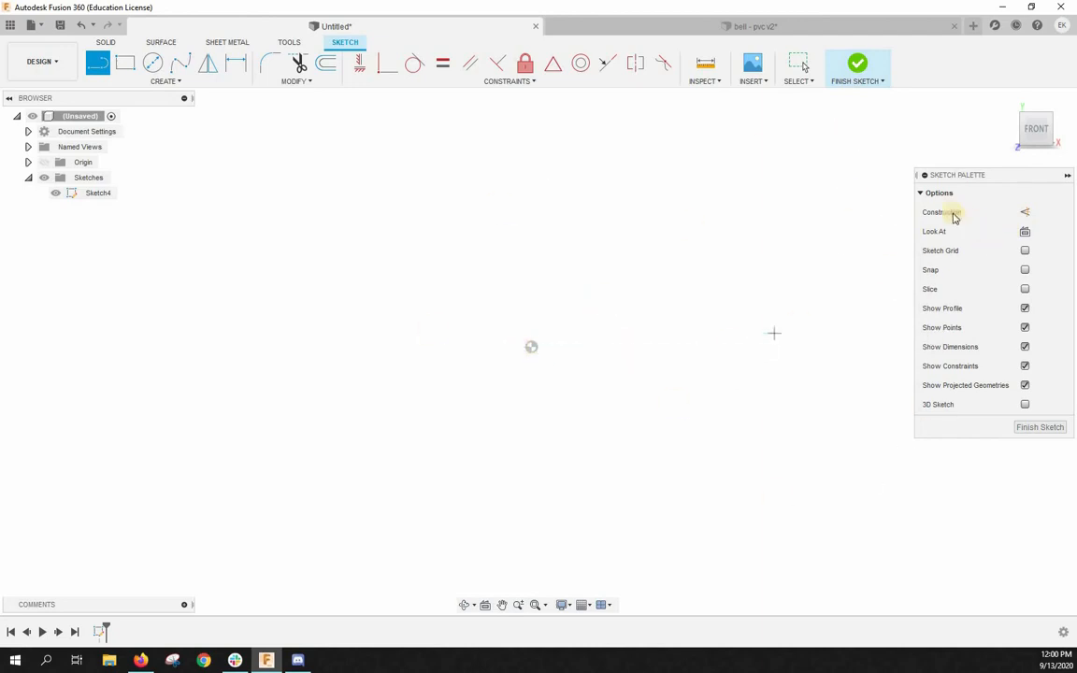
click(1026, 213)
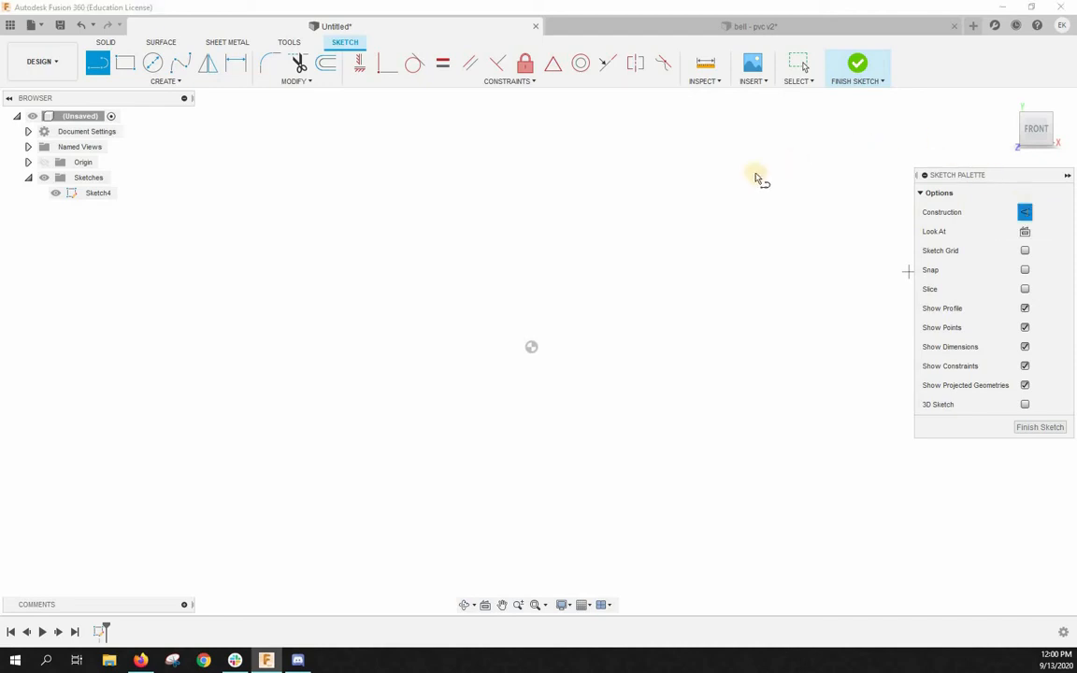
scroll(590, 459, down, 2)
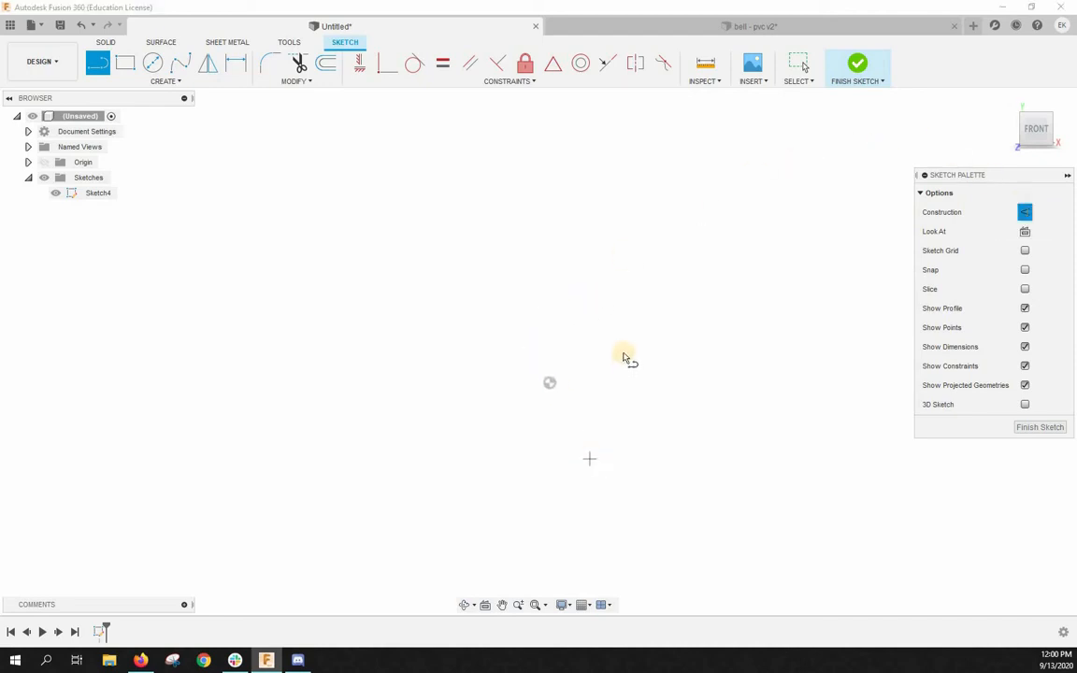
scroll(635, 319, up, 1)
scroll(555, 389, up, 1)
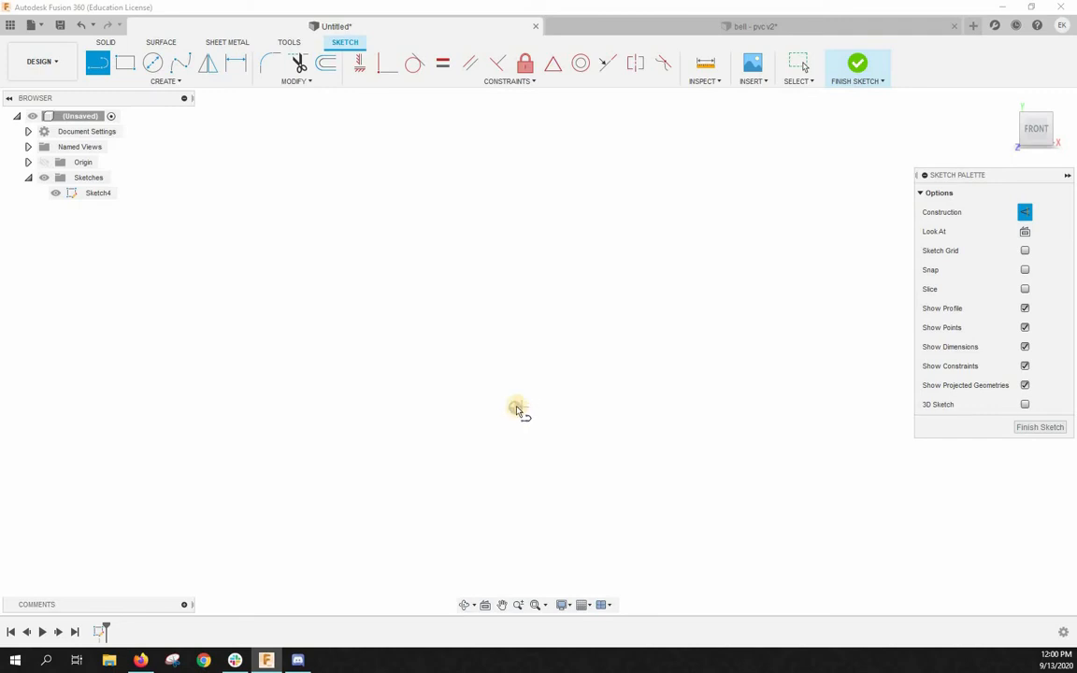
click(516, 408)
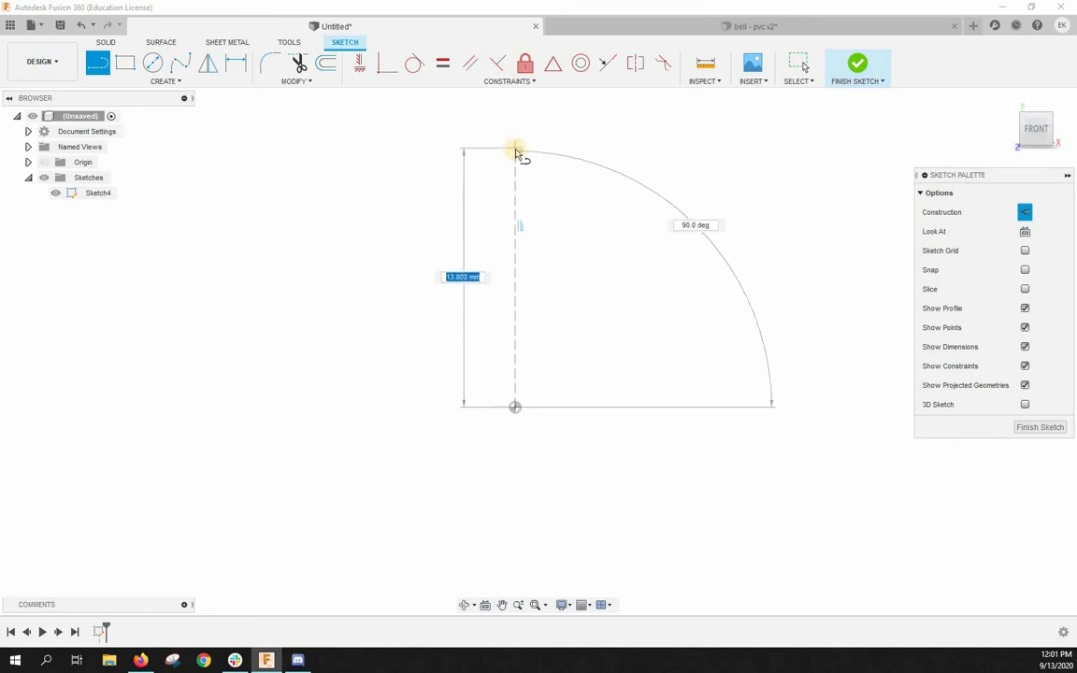
click(516, 150)
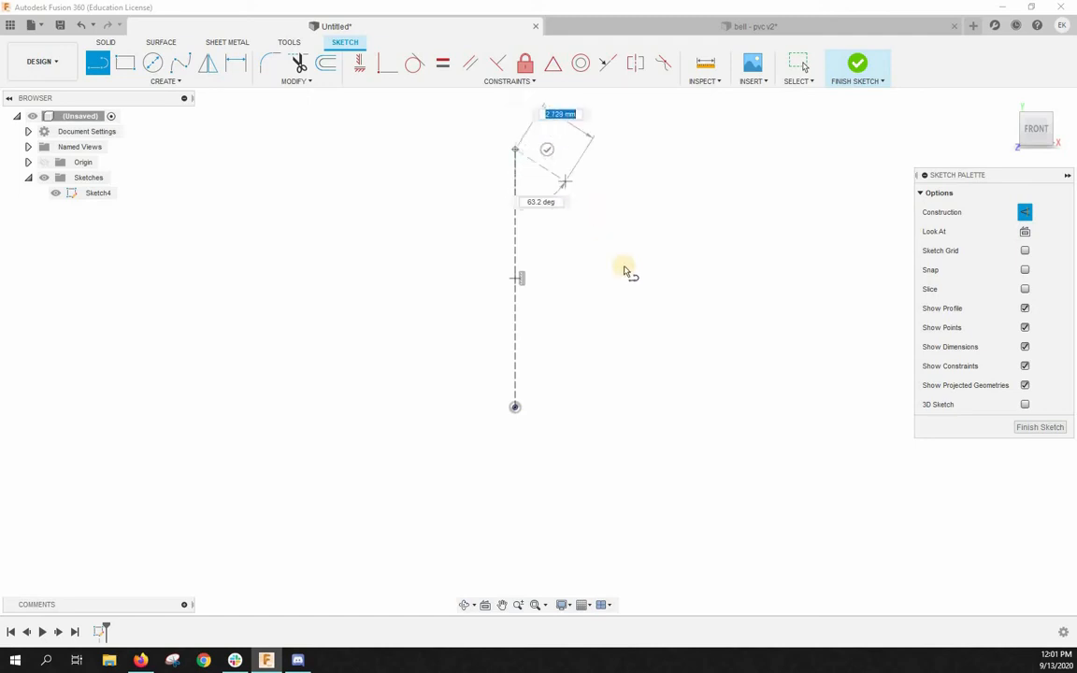
click(661, 279)
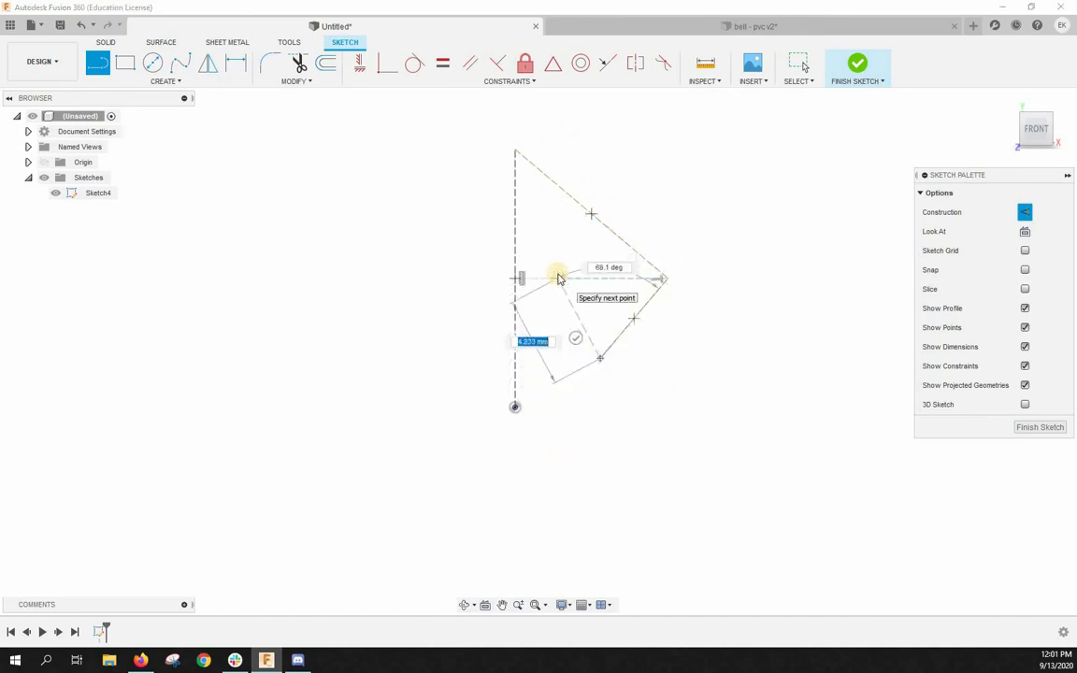
key(Escape)
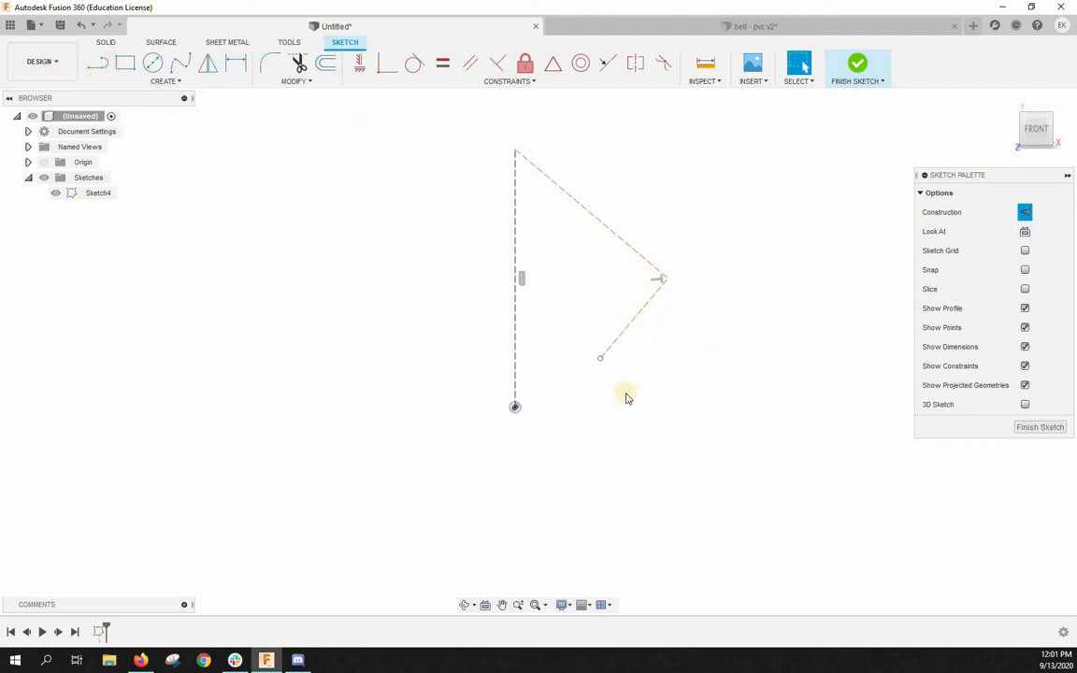
click(633, 325)
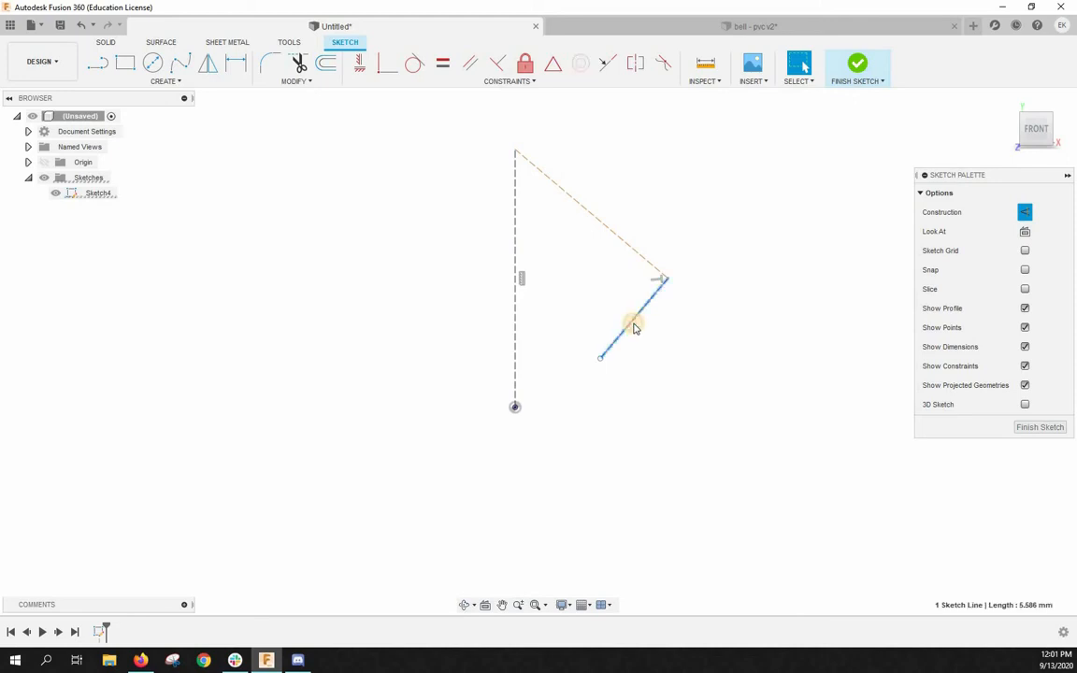
key(Delete)
click(618, 238)
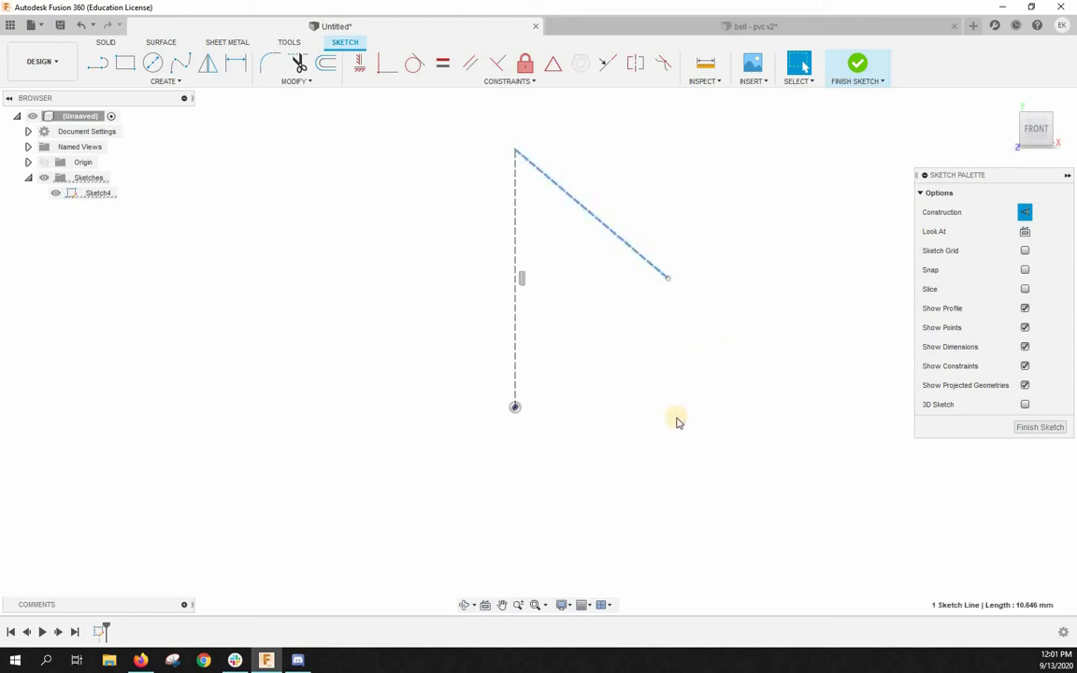
key(Delete)
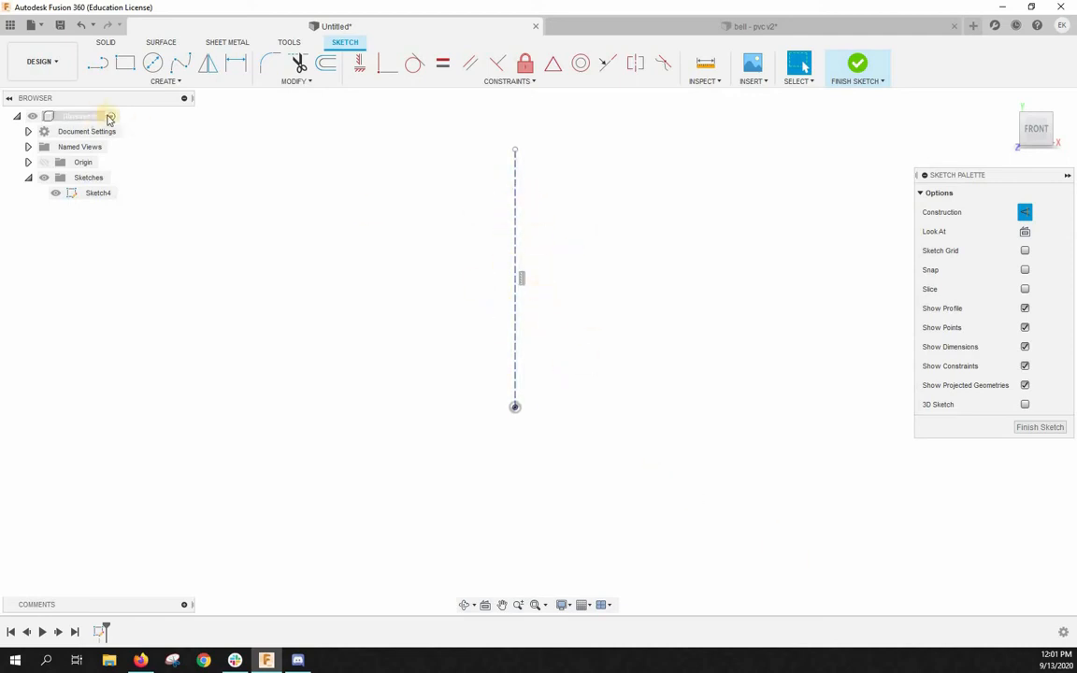
- Switch off construction mode and draw a 25.4 mm horizontal solid line from the sketch origin for the bell's base
click(101, 66)
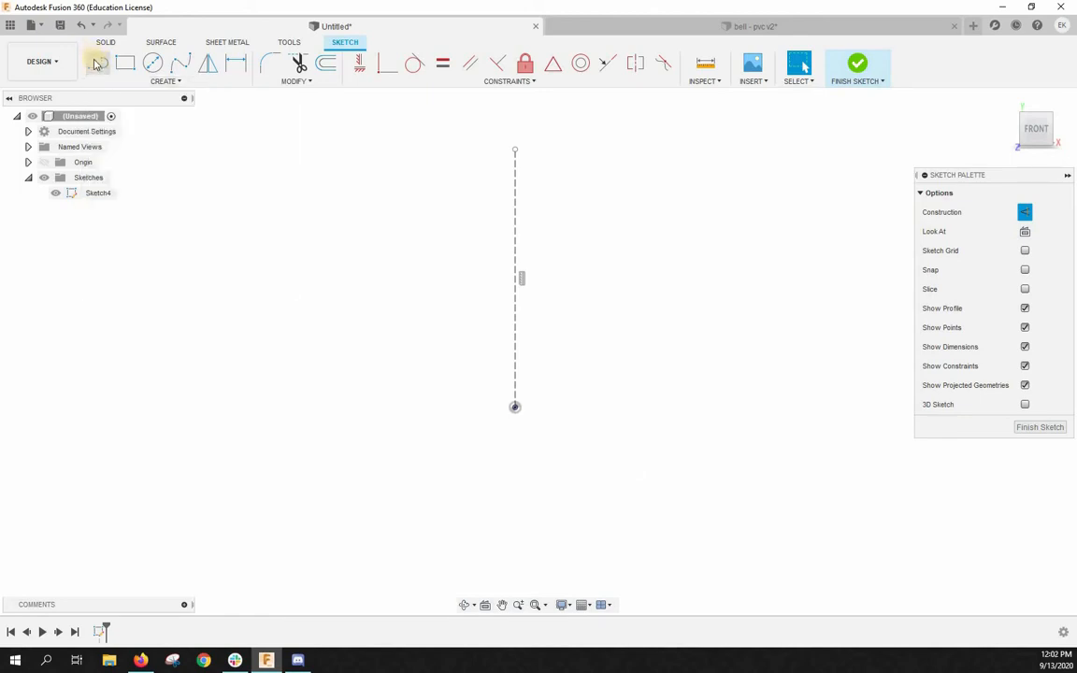
click(96, 62)
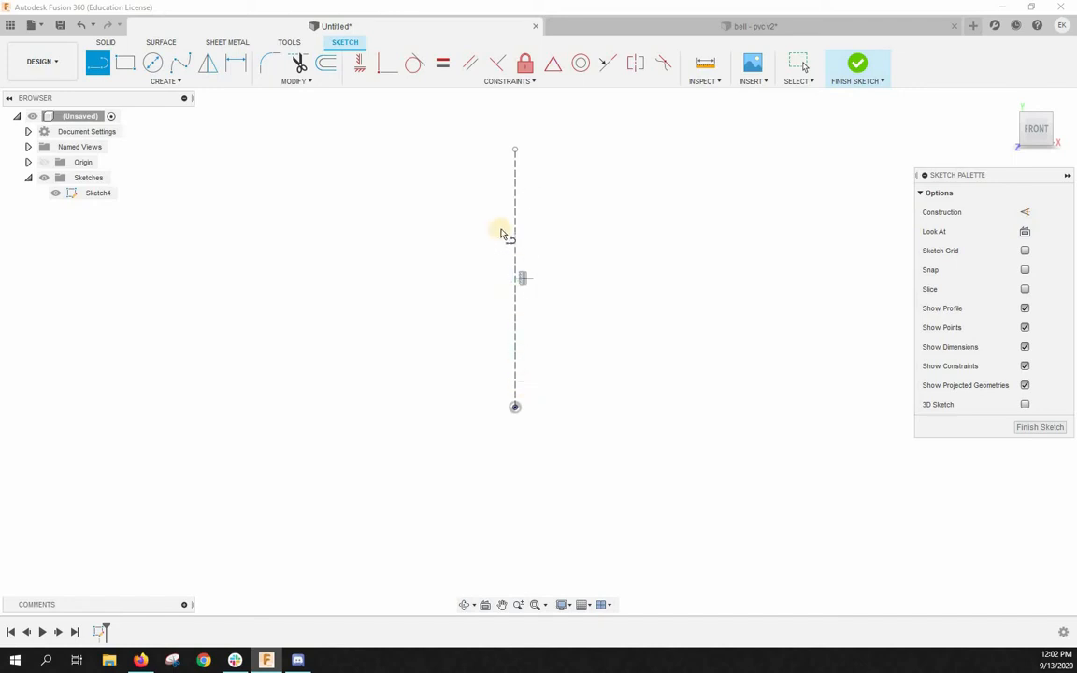
click(515, 408)
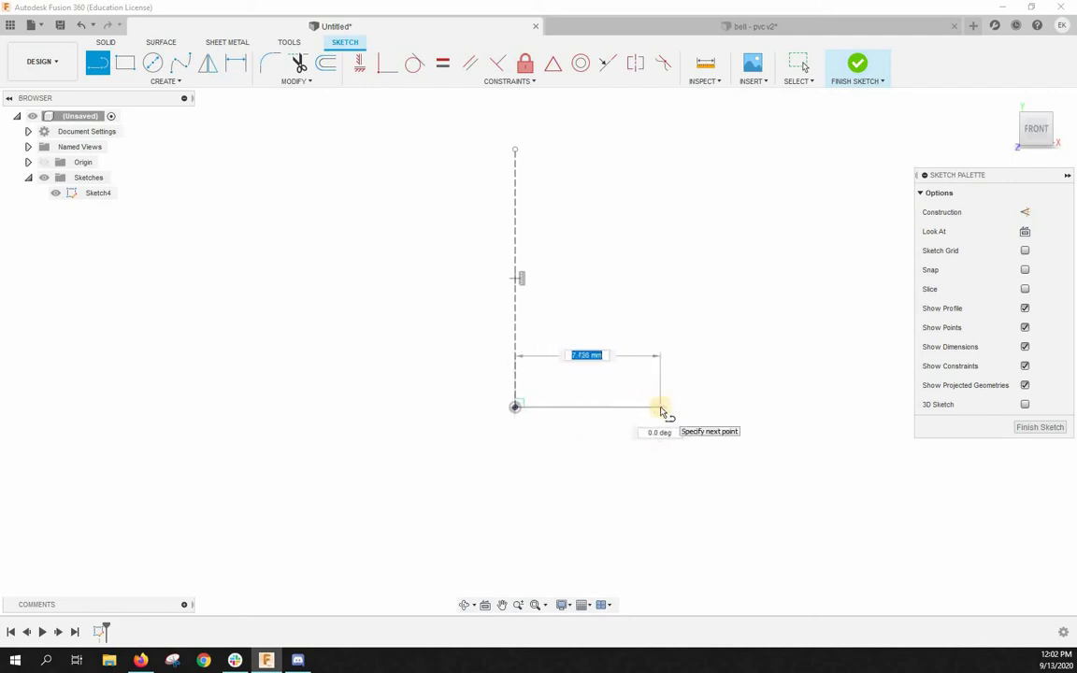
key(Tab)
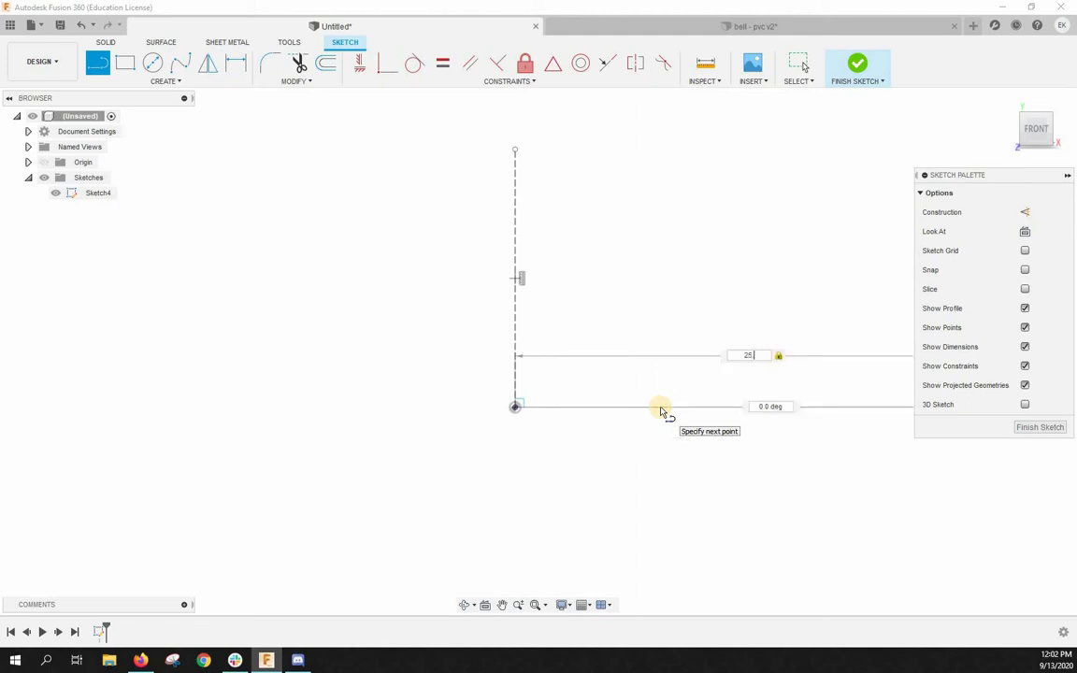
key(Return)
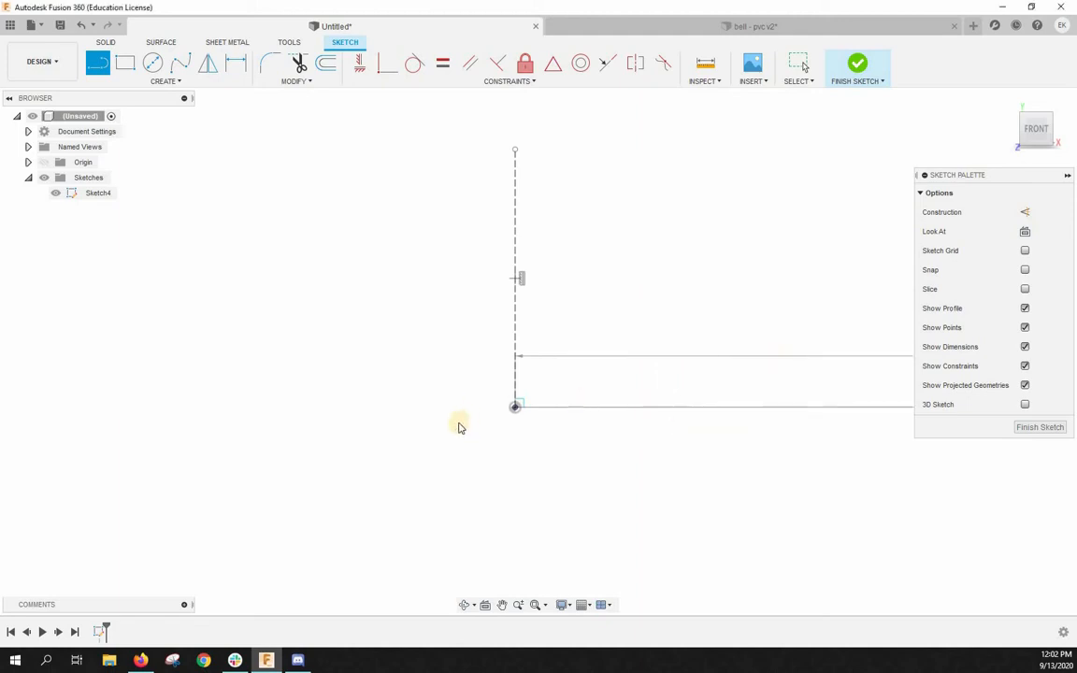
key(Escape)
- Extend the upper end of the vertical construction line to about 31 mm above the origin
scroll(467, 434, down, 6)
scroll(579, 425, up, 3)
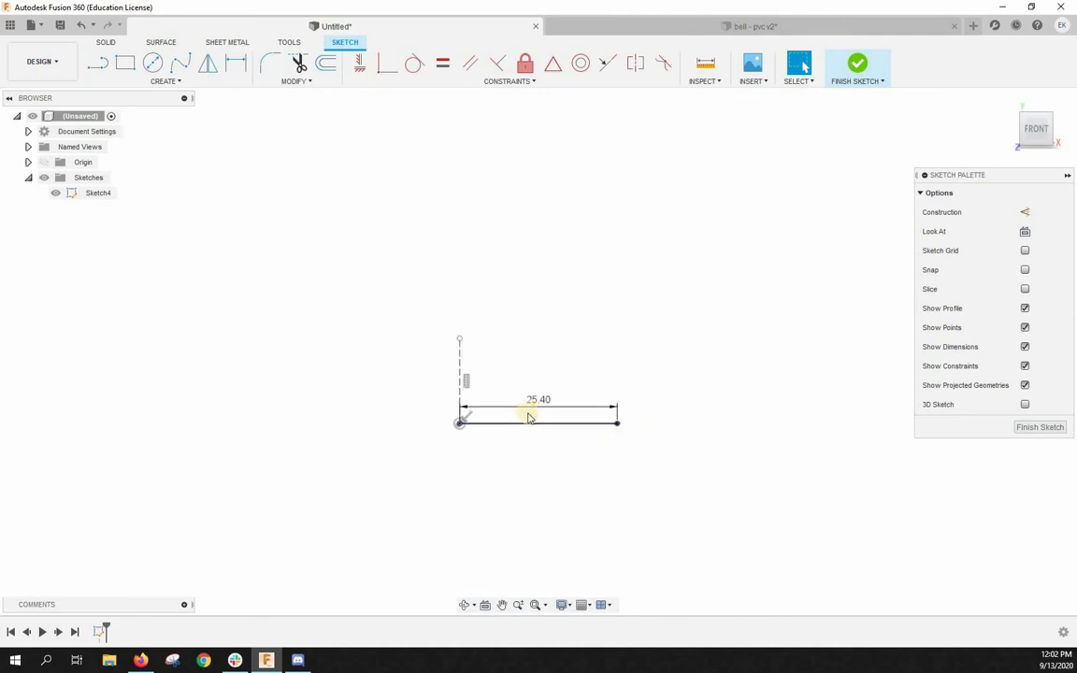
scroll(495, 336, up, 2)
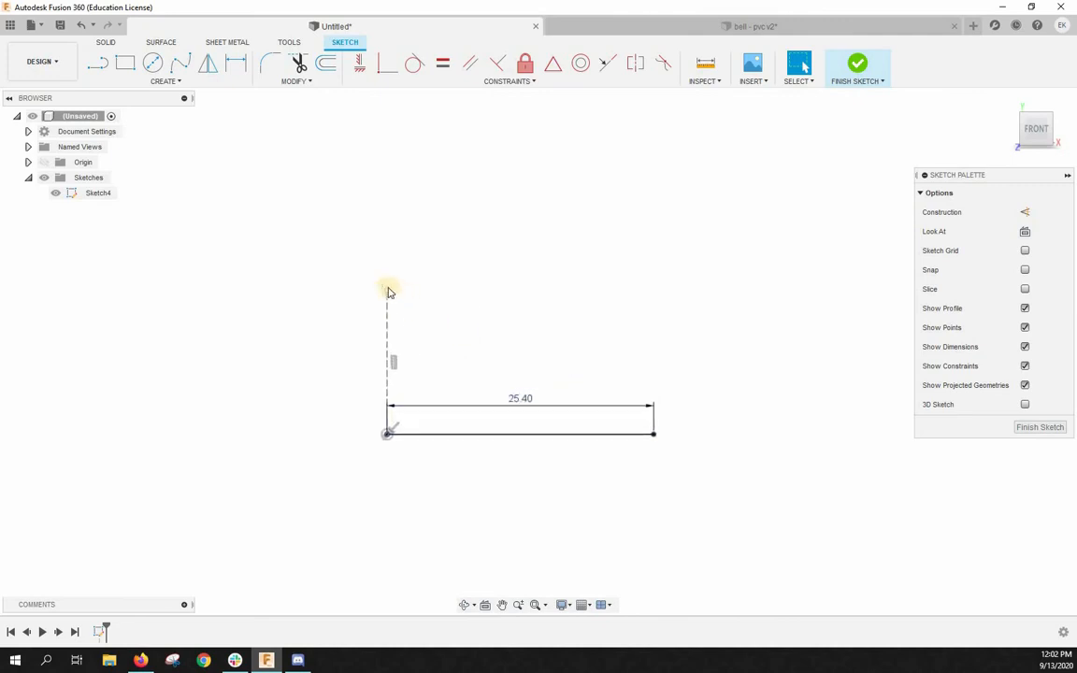
drag(387, 288, 411, 110)
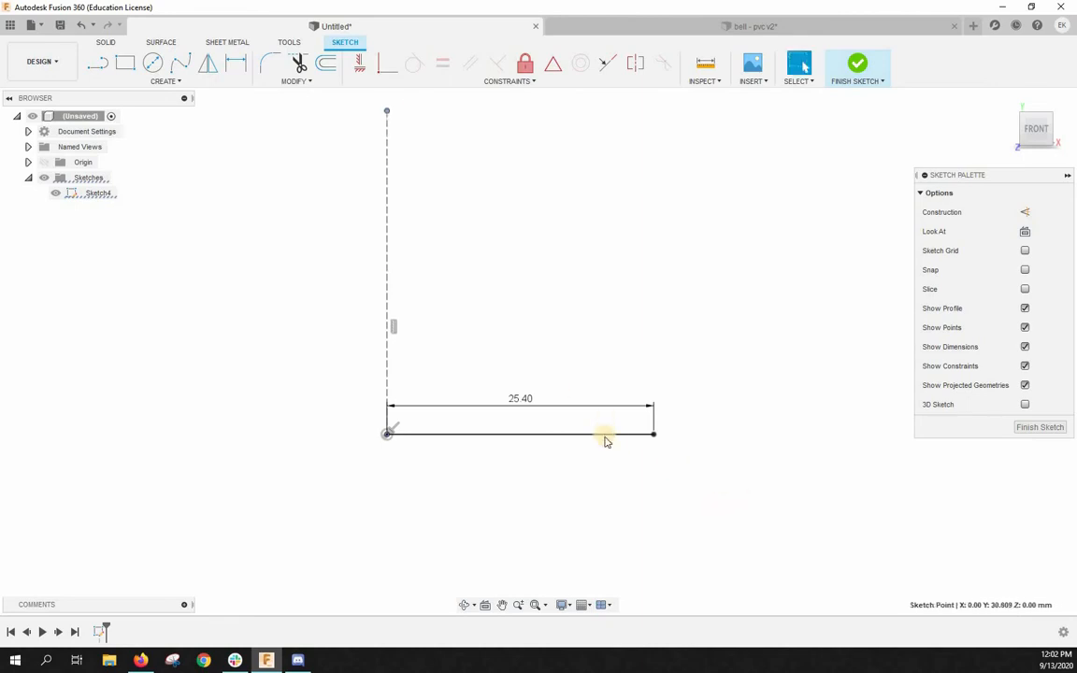
- Draw a solid line about 24 mm up the construction line from the origin, ending in a perpendicular line about 9.4 mm long
click(97, 62)
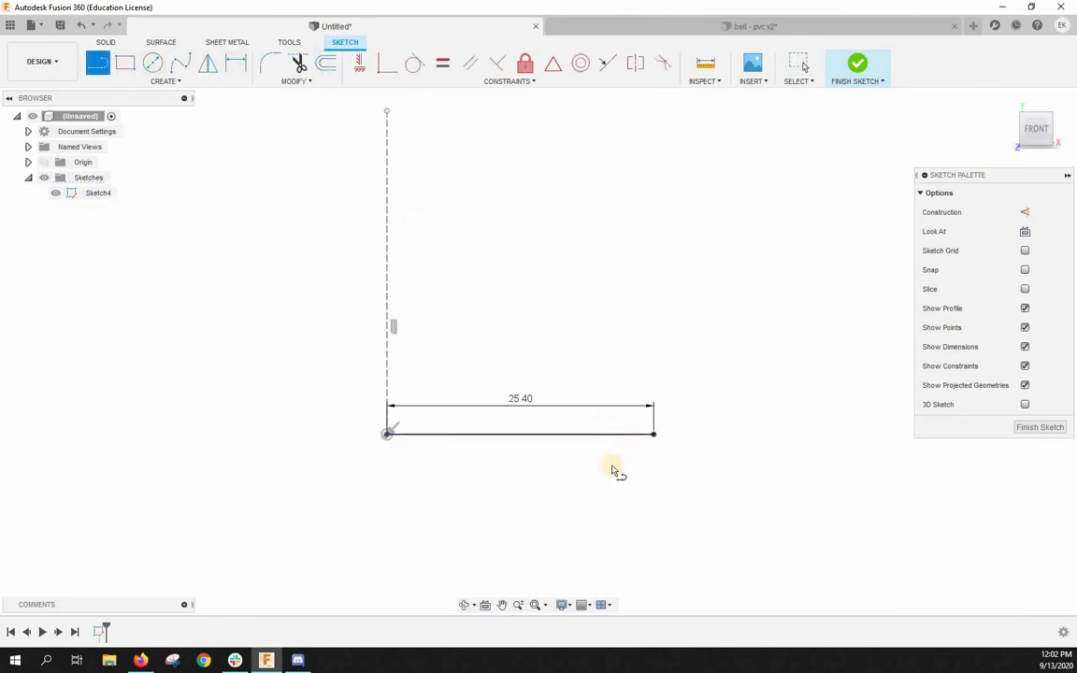
click(389, 435)
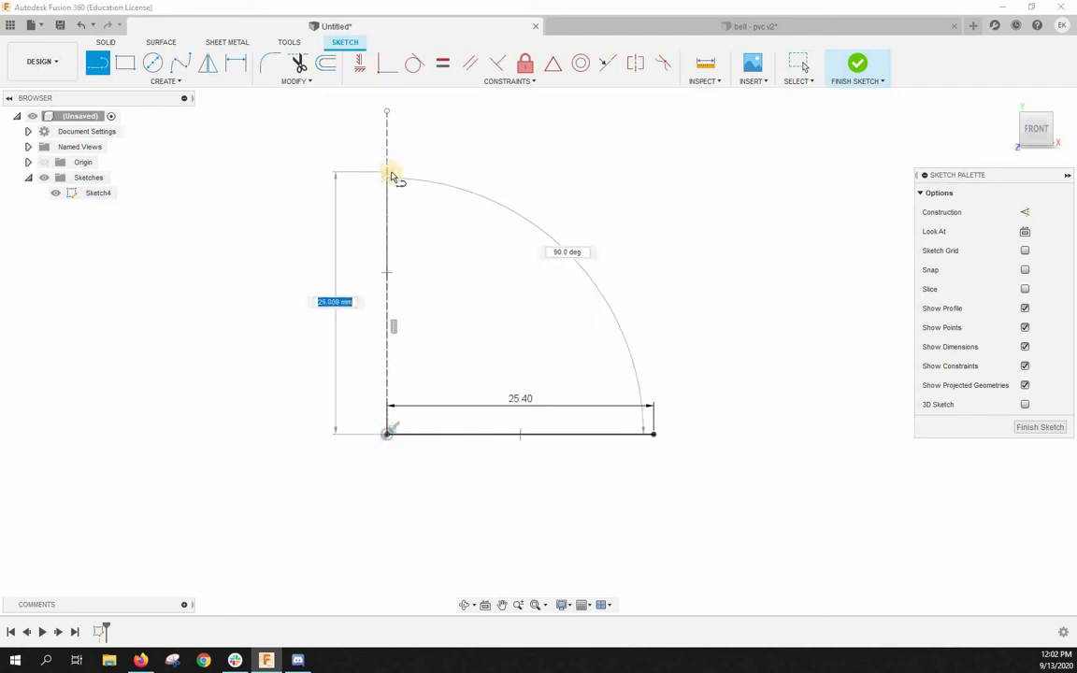
click(387, 183)
click(485, 184)
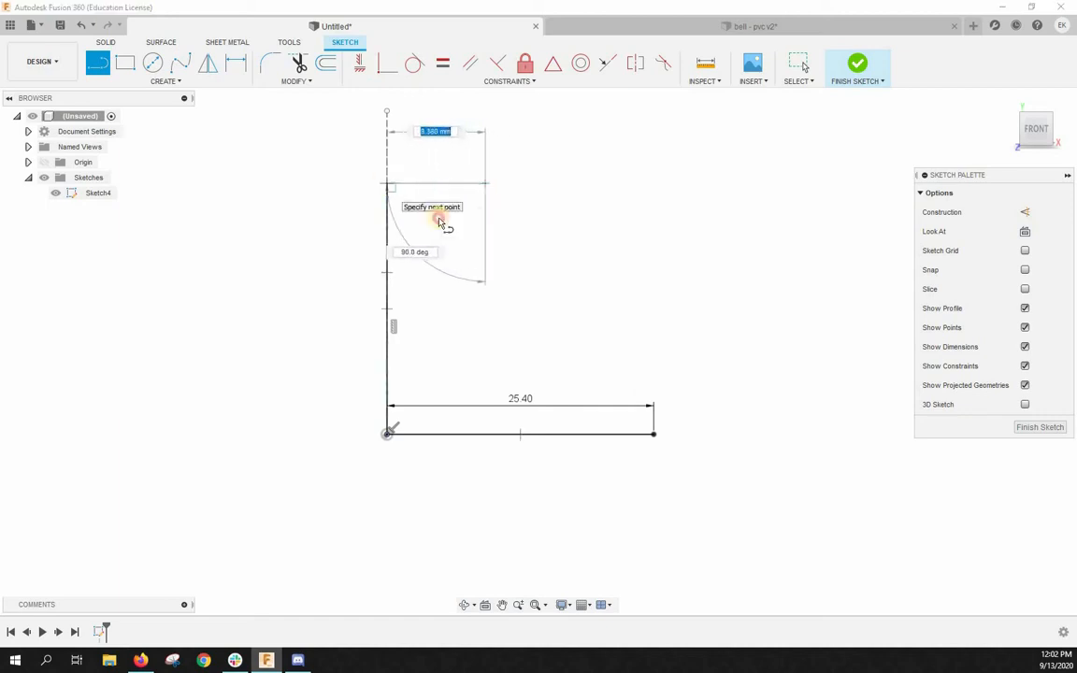
click(387, 183)
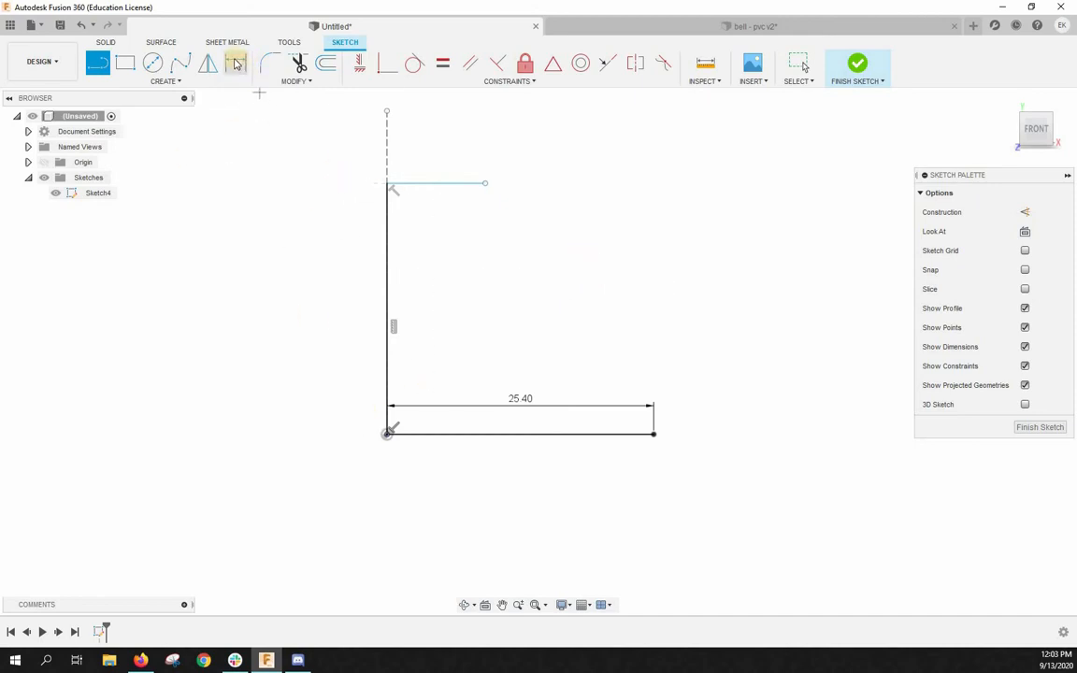
- Dimension the vertical solid line's length to 40 mm
key(d)
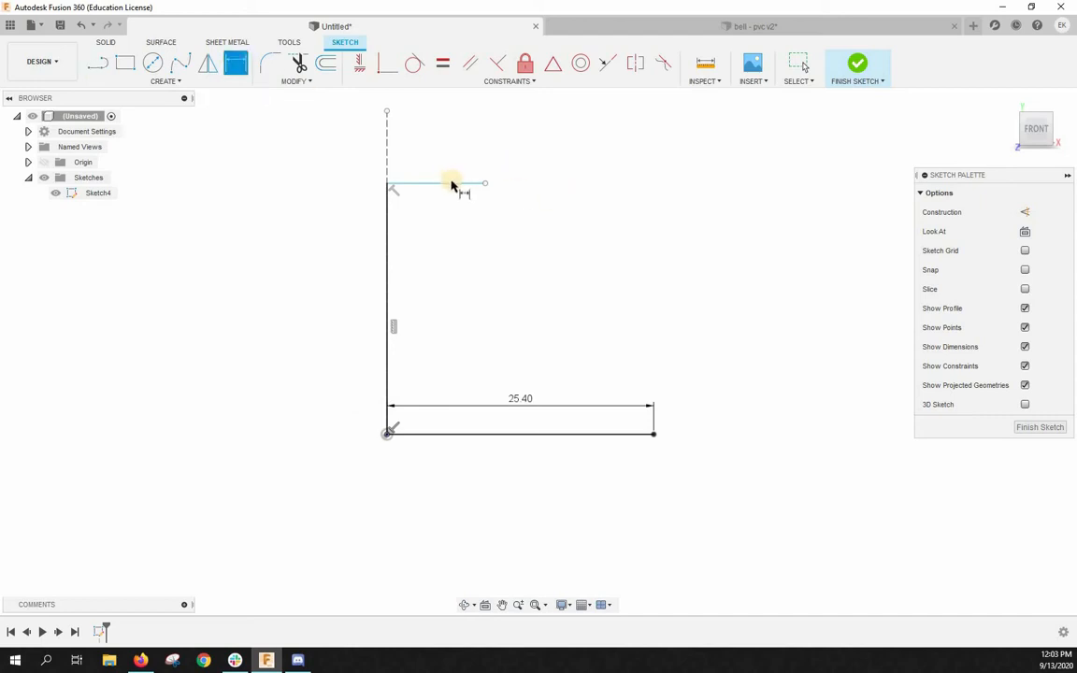
click(387, 292)
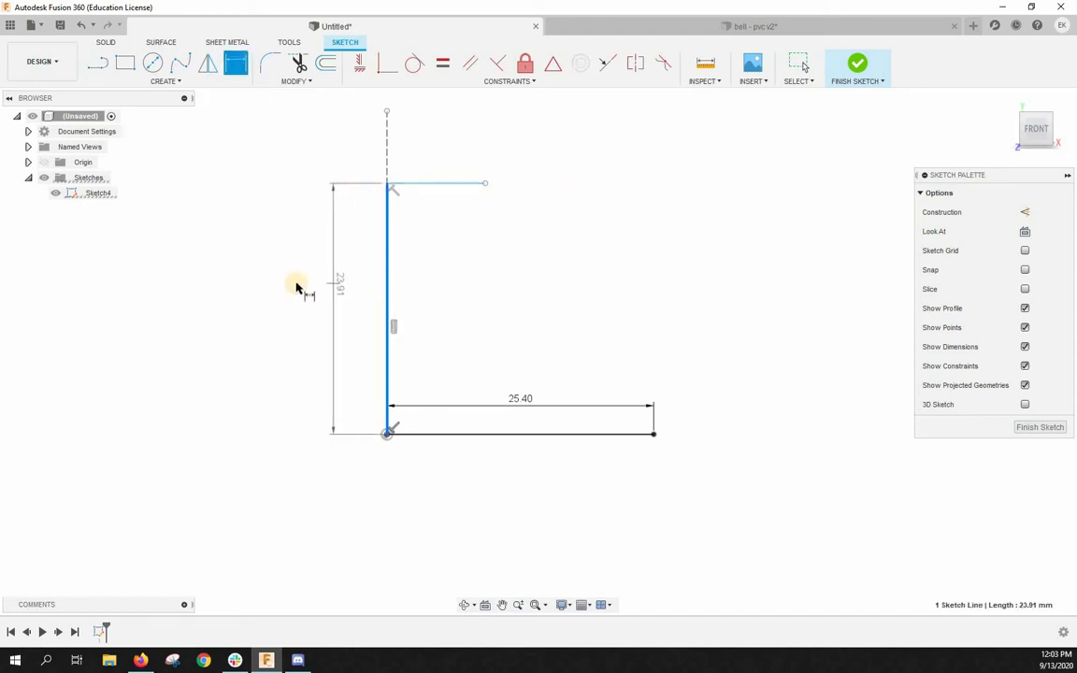
click(300, 278)
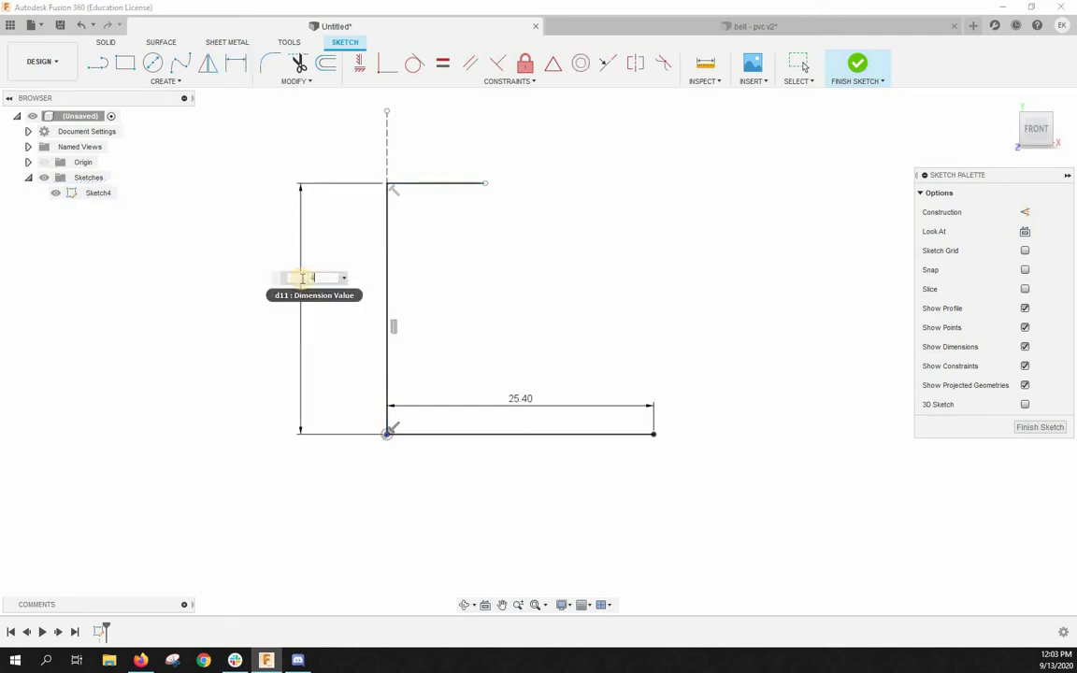
key(Return)
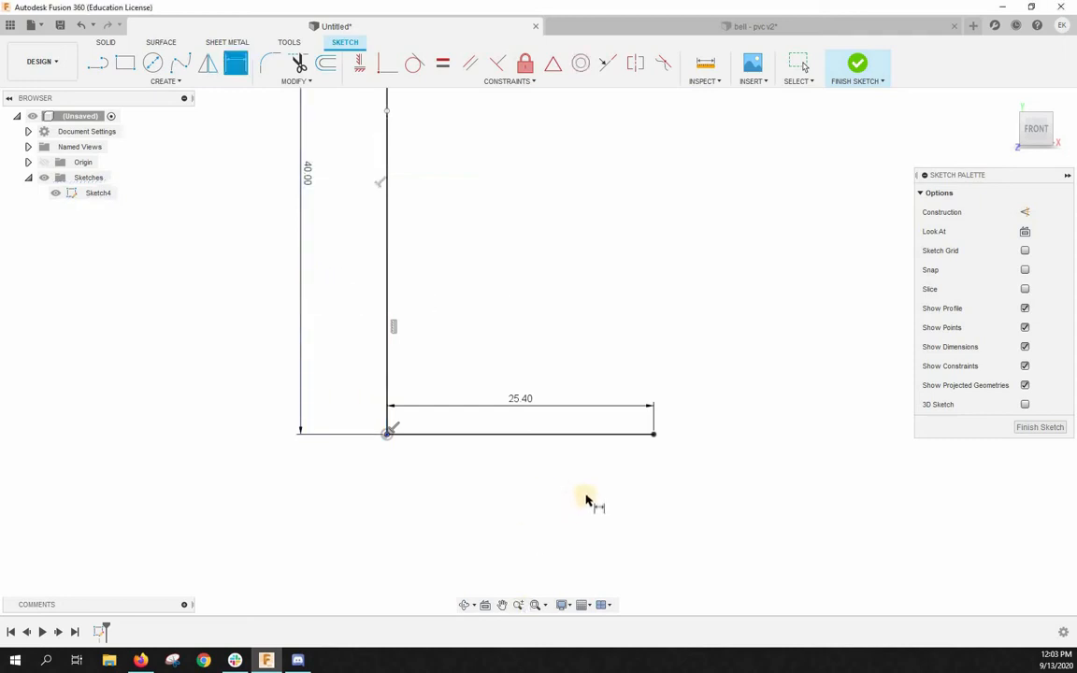
- Dimension the short horizontal line at the top of the profile to 10.75 mm
scroll(563, 493, down, 5)
scroll(551, 277, up, 3)
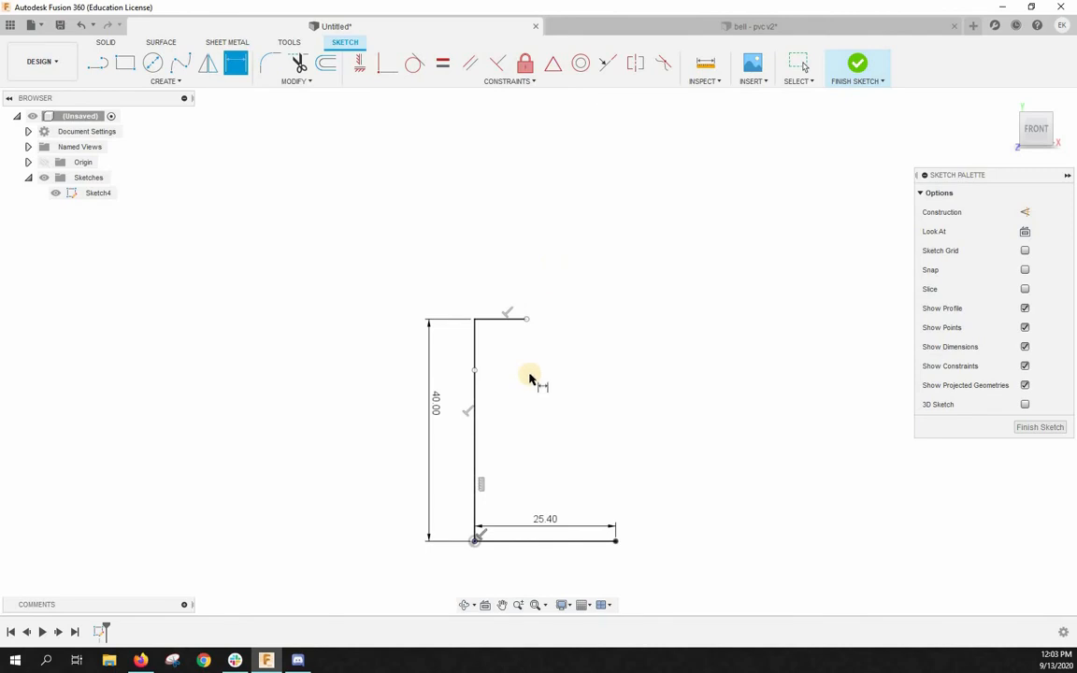
click(476, 325)
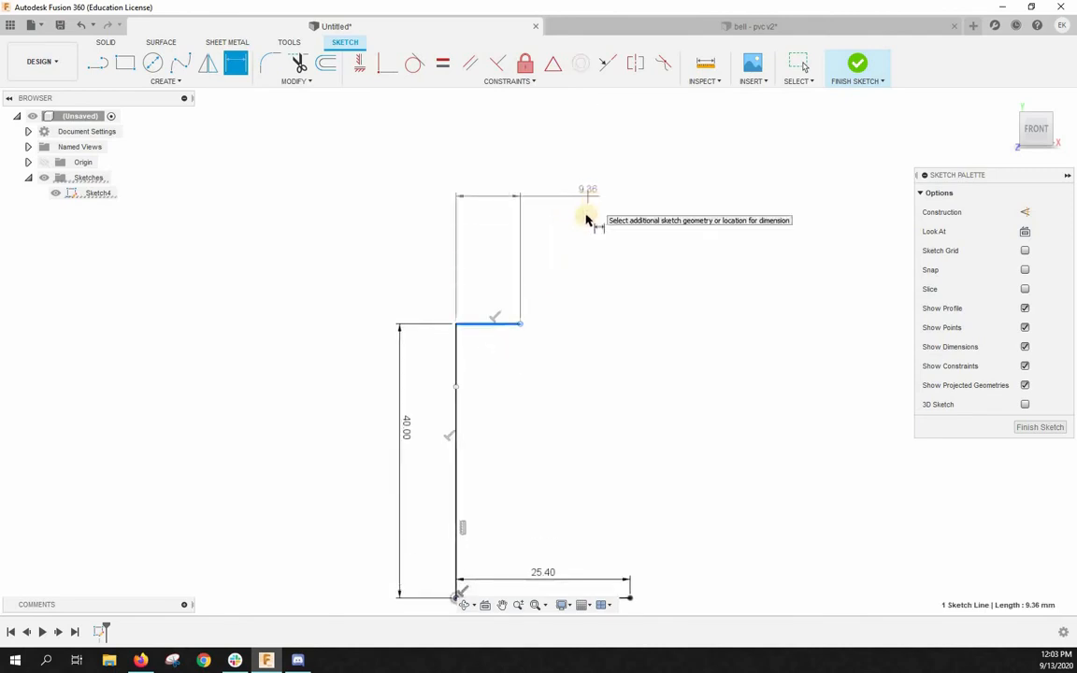
click(586, 217)
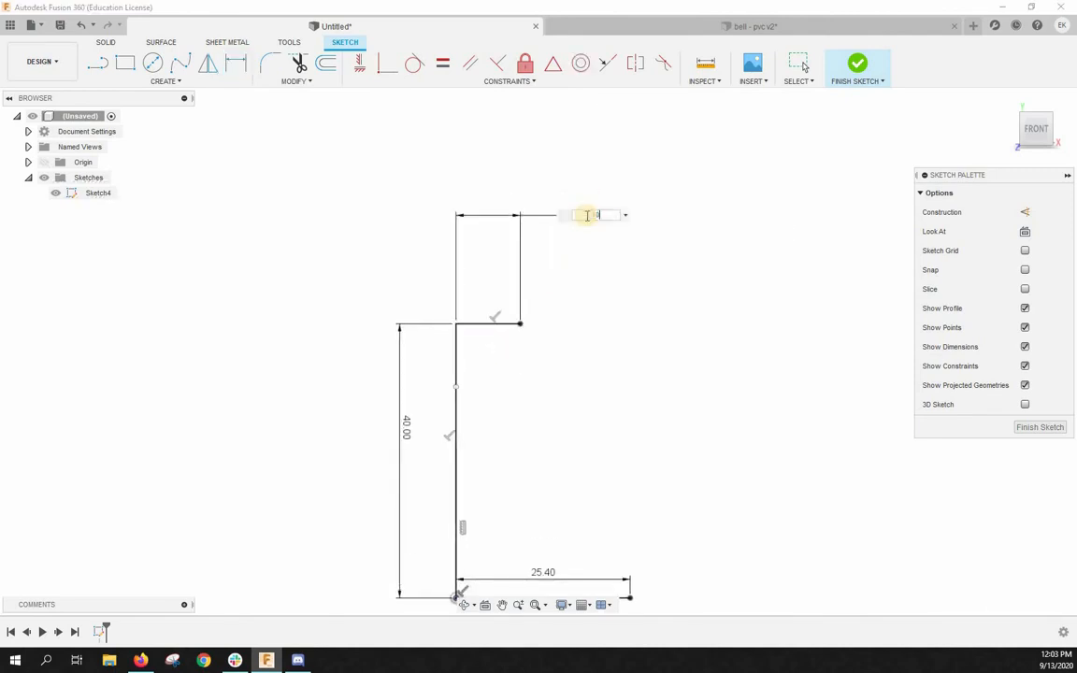
text(10.75)
key(Return)
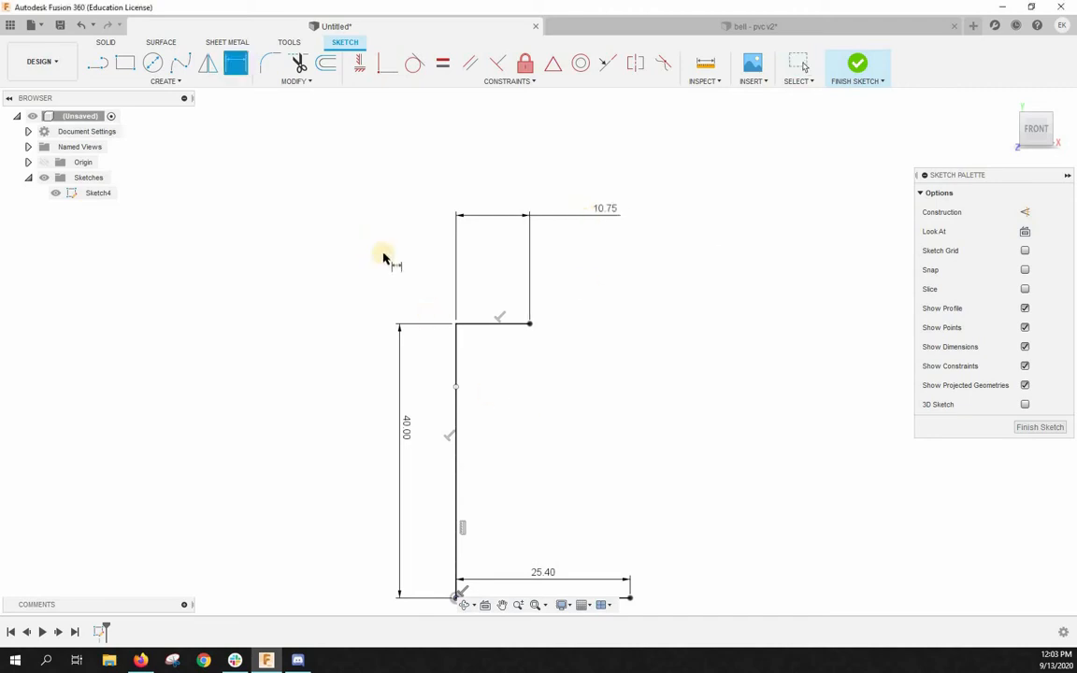
- Draw a conic curve from the top line's free end to the base line's free end, bowing its vertex inward toward the vertical line
scroll(379, 266, down, 3)
scroll(481, 467, up, 3)
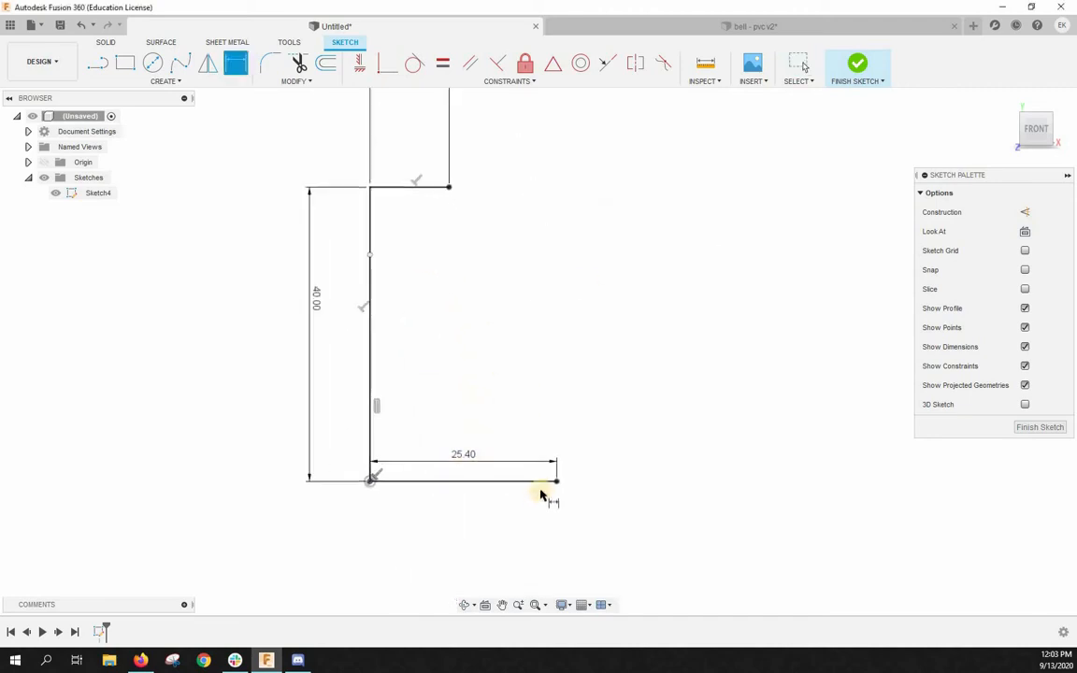
scroll(546, 495, down, 4)
scroll(541, 454, up, 2)
scroll(533, 449, up, 1)
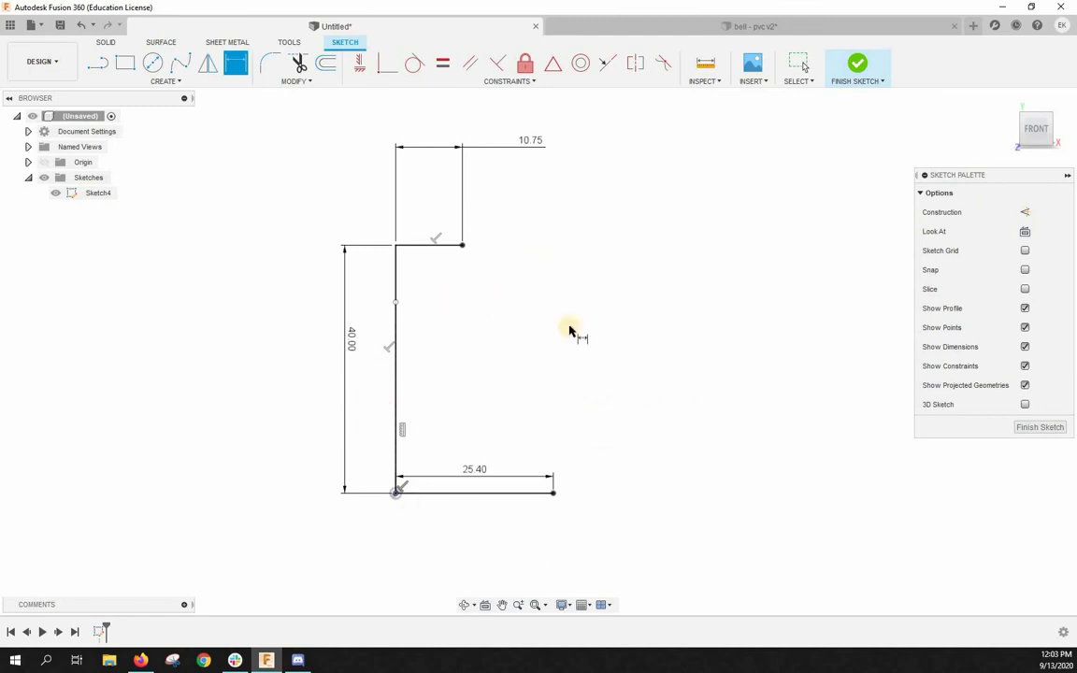
click(463, 245)
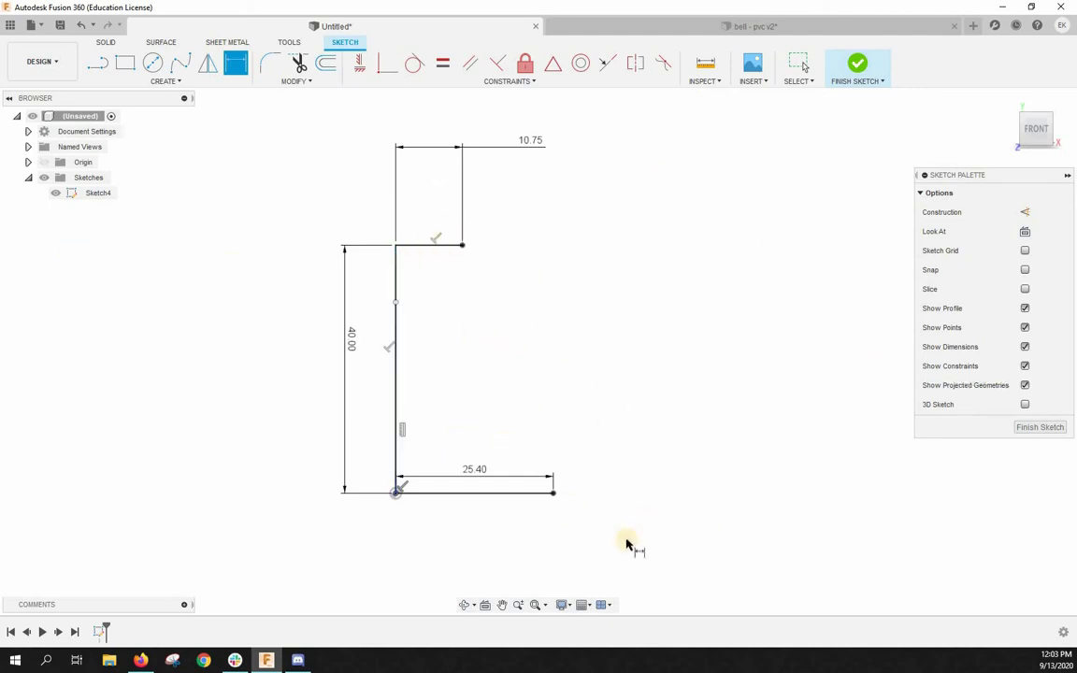
click(181, 84)
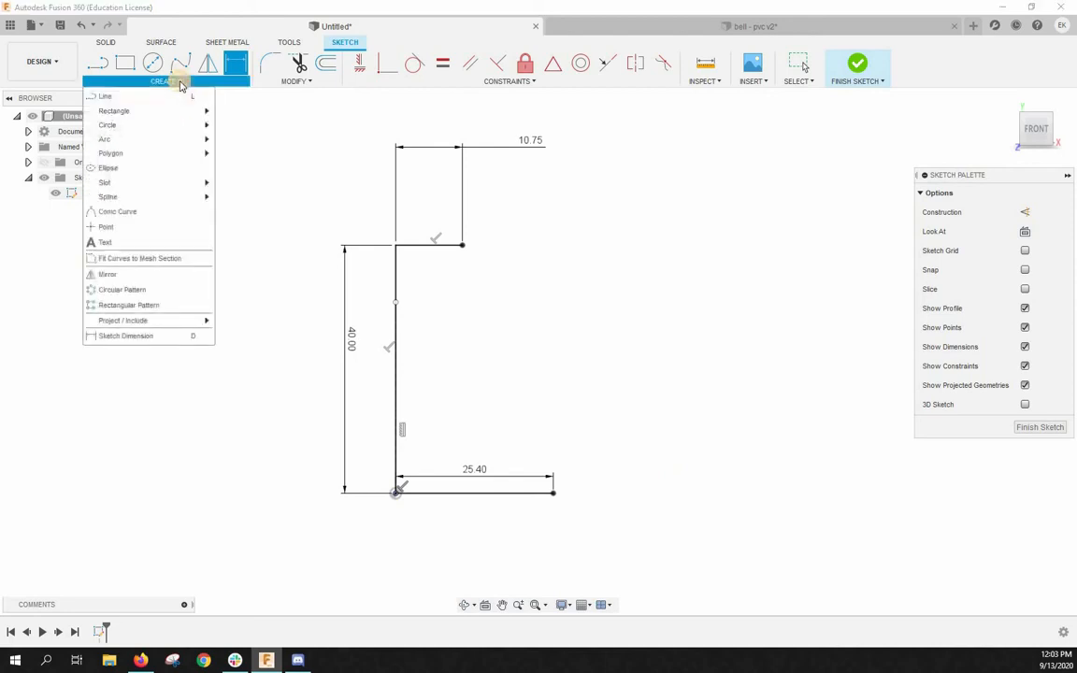
mouse_move(170, 142)
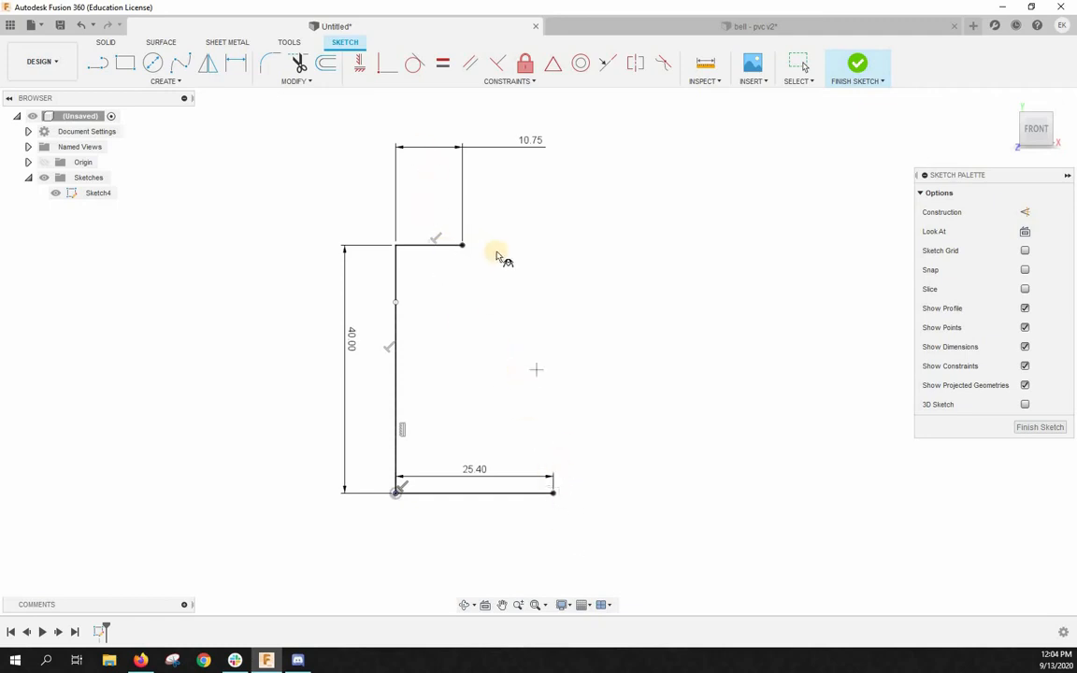
click(462, 245)
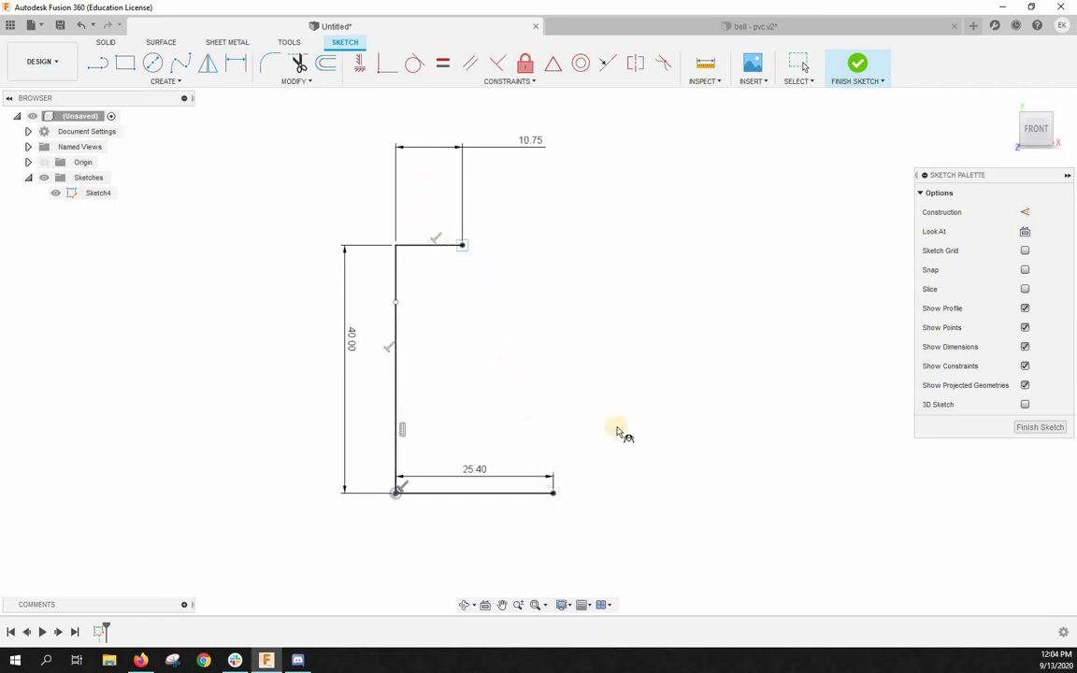
click(552, 492)
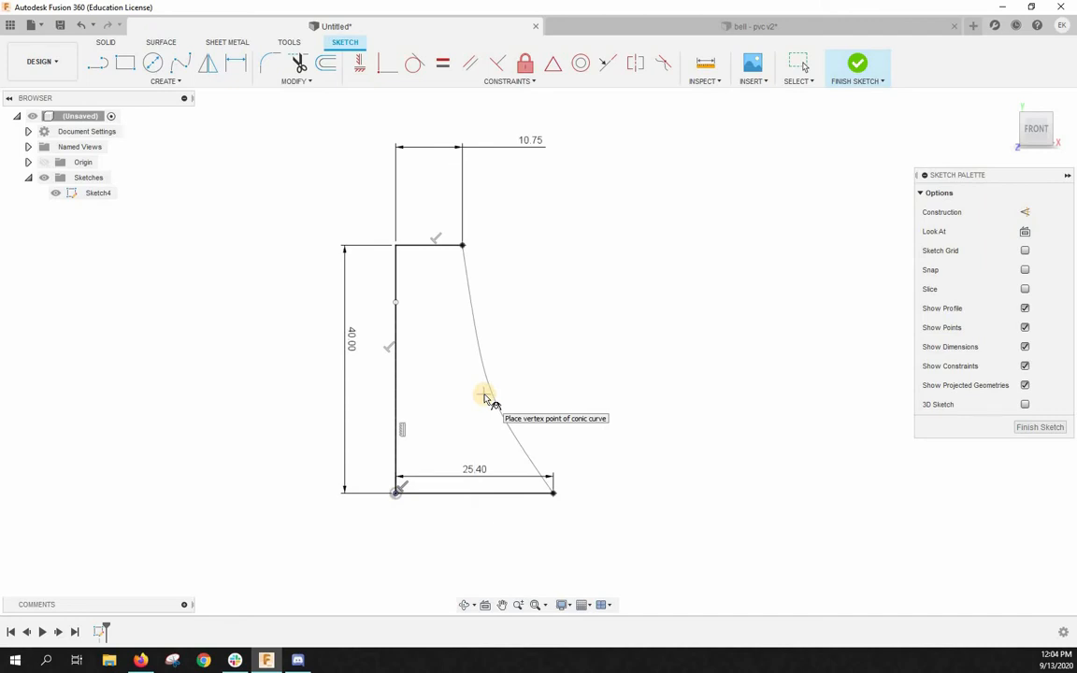
click(485, 395)
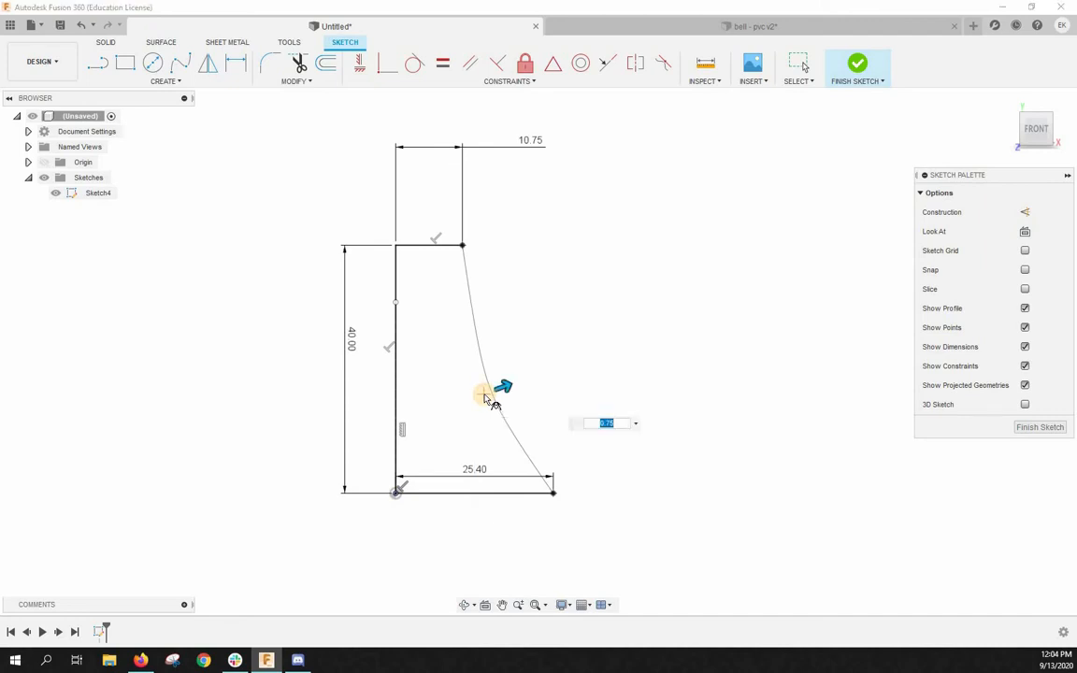
- Set the conic curve's rho value to 0.5 and move its vertex to about X 12.4 mm, Y 18 mm
click(609, 423)
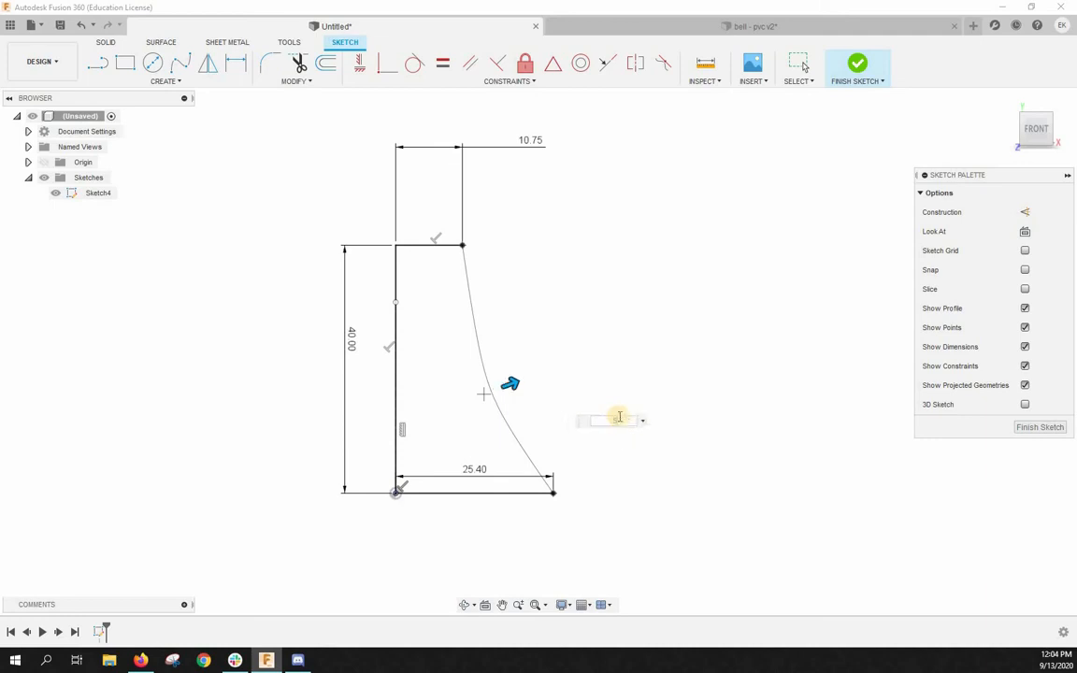
key(Return)
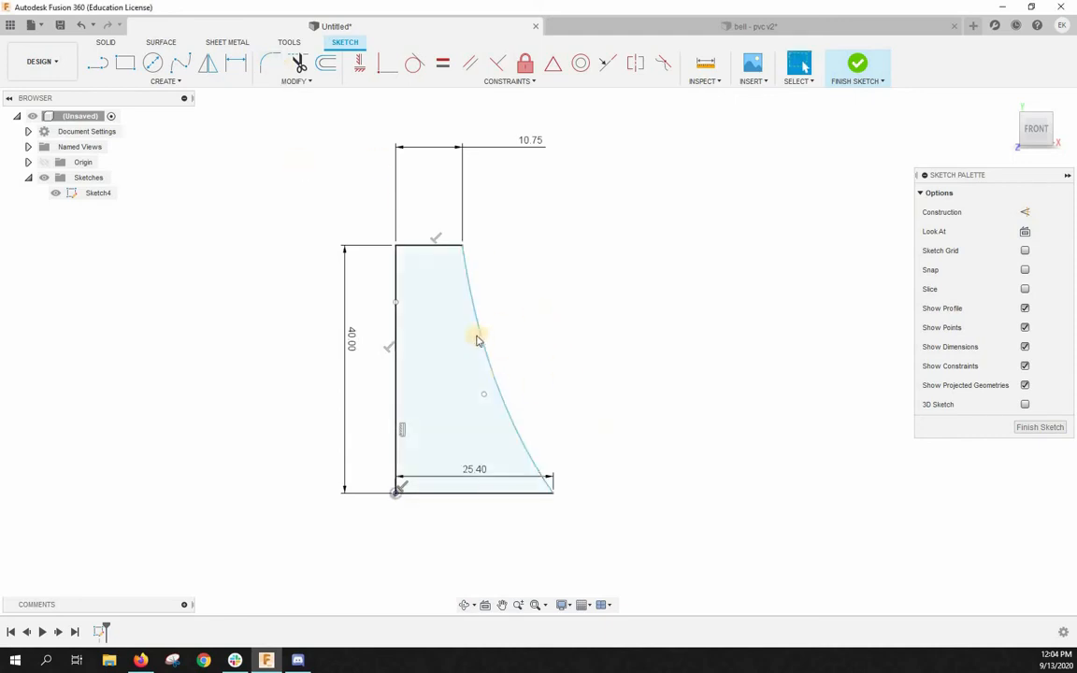
click(675, 338)
mouse_move(483, 396)
mouse_down()
mouse_move(443, 366)
mouse_move(530, 361)
mouse_move(479, 414)
mouse_move(404, 328)
mouse_move(505, 424)
mouse_move(495, 433)
mouse_move(432, 390)
mouse_move(448, 450)
mouse_move(440, 450)
mouse_move(457, 432)
mouse_move(472, 380)
mouse_up()
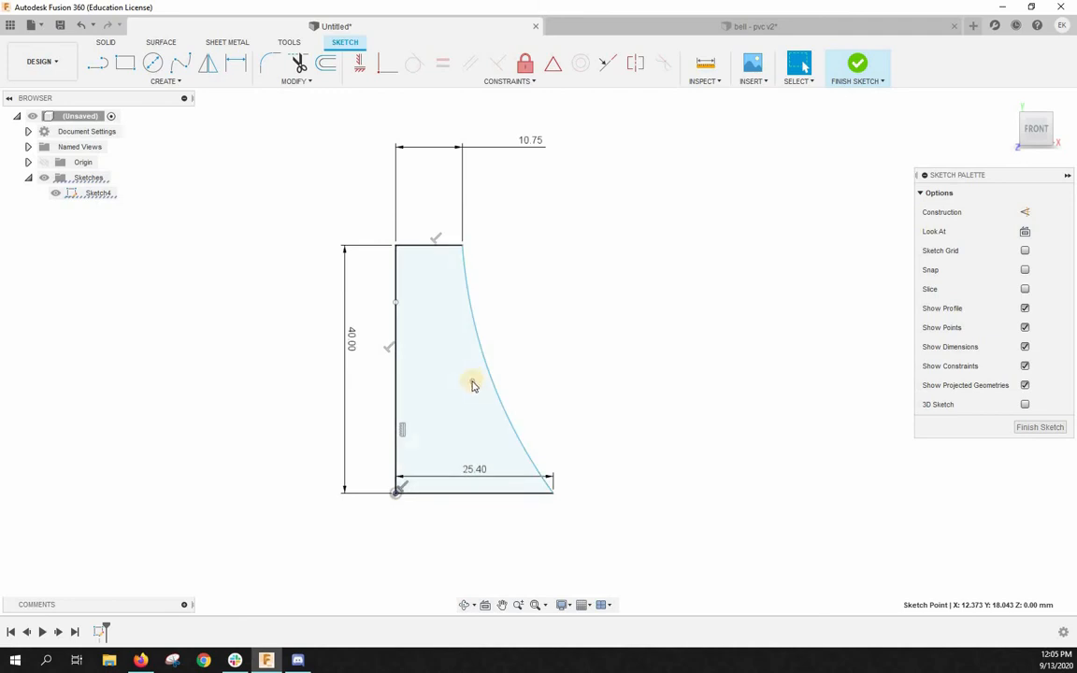
- Dimension the conic curve's vertex point to 20 mm above the base line
click(236, 65)
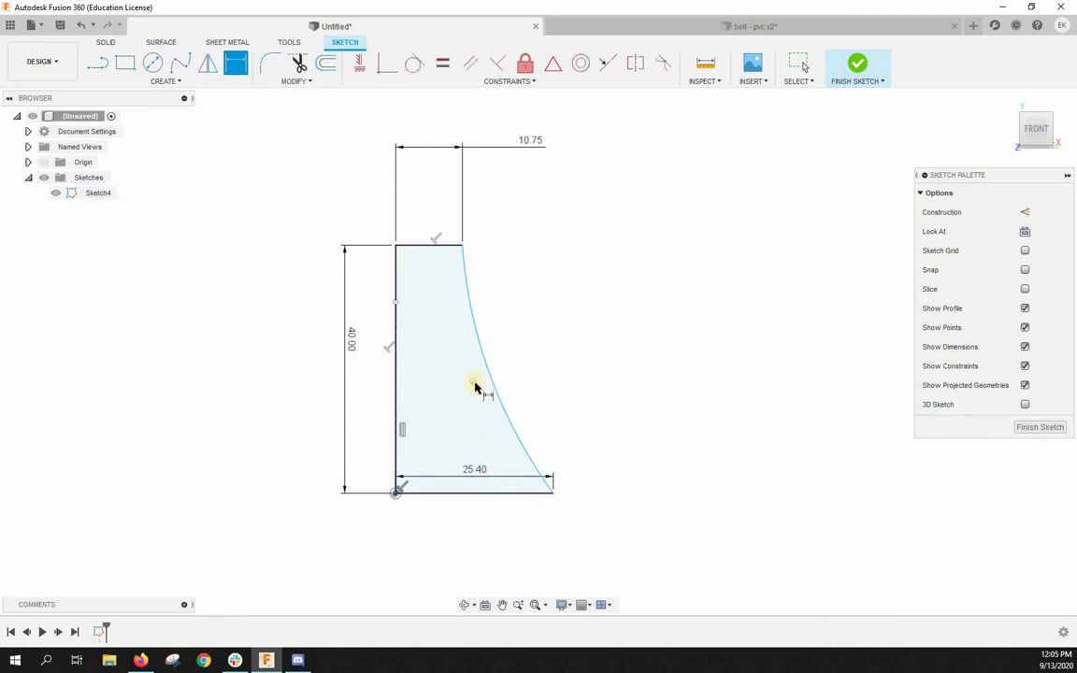
click(473, 382)
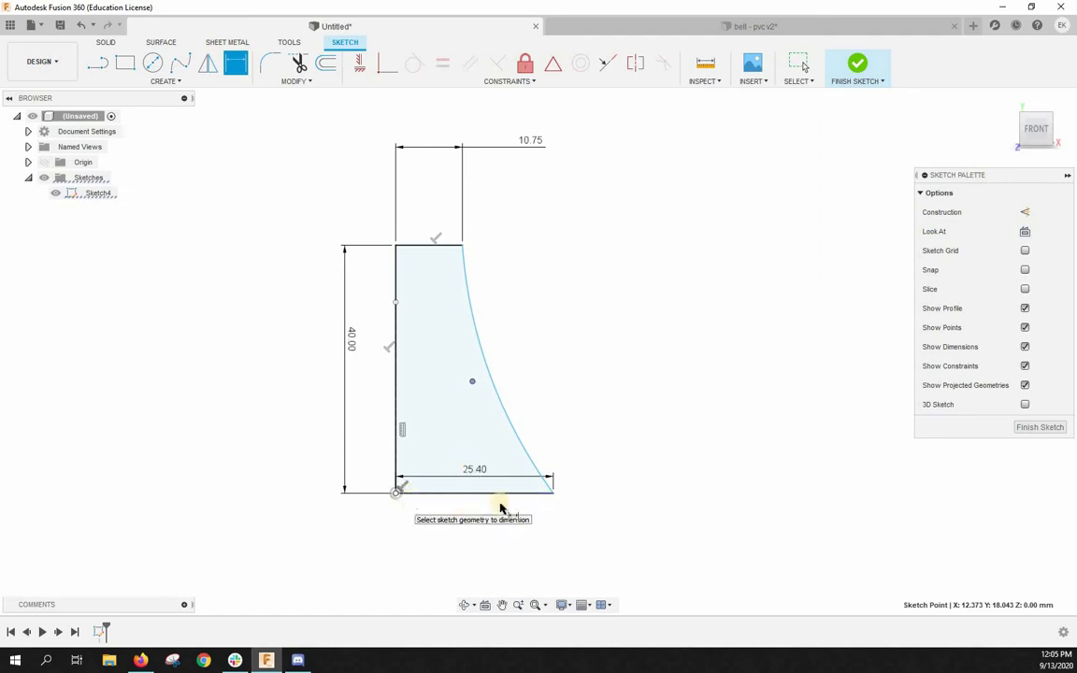
click(396, 493)
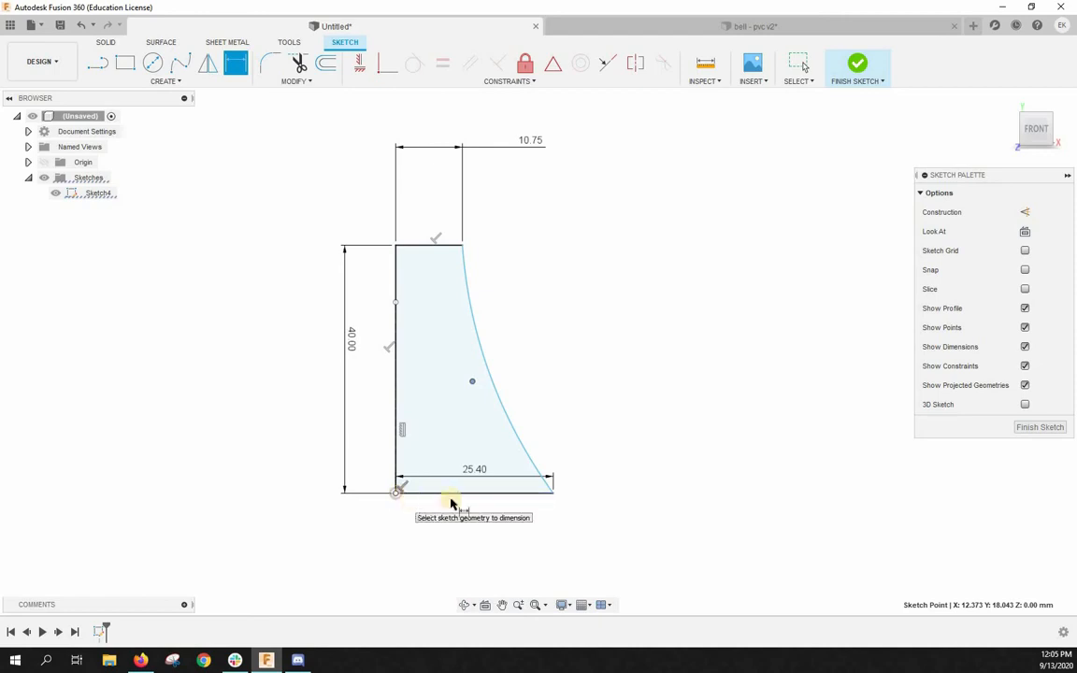
click(452, 494)
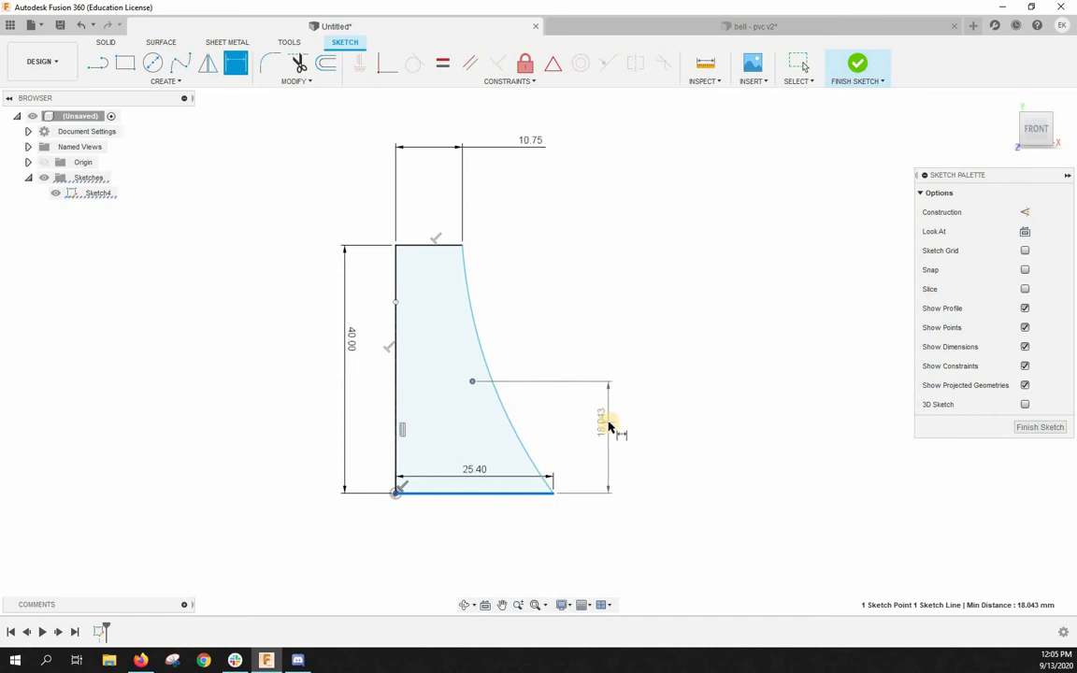
click(608, 427)
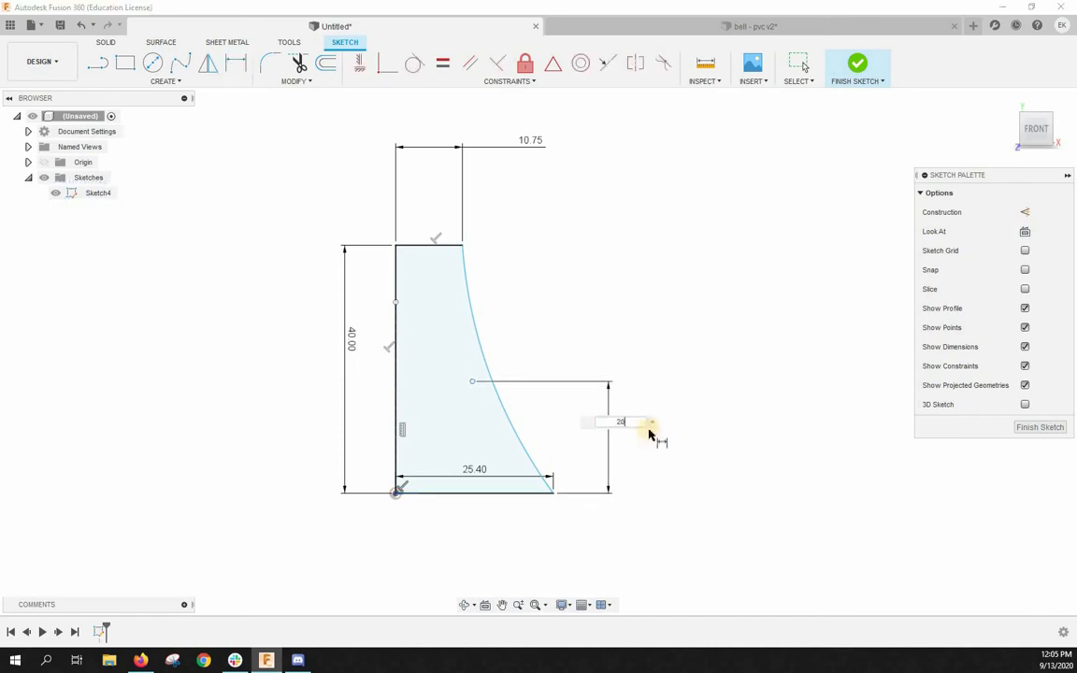
text(20)
key(Return)
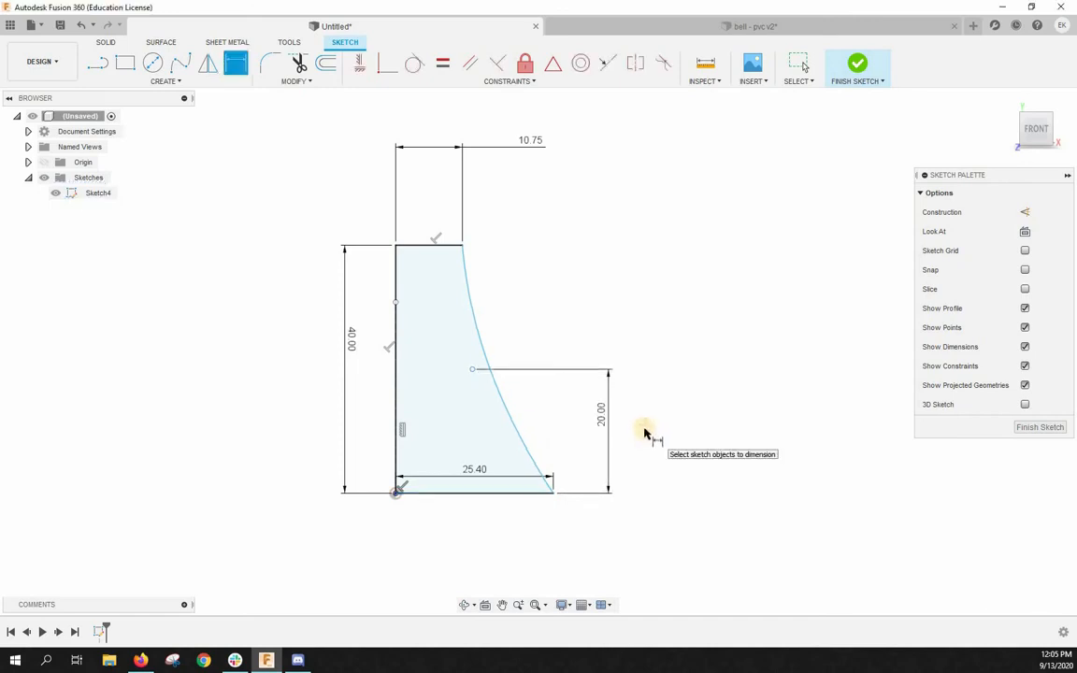
- Dimension the horizontal distance from the origin to the conic curve's vertex point as 12.7 mm
click(472, 370)
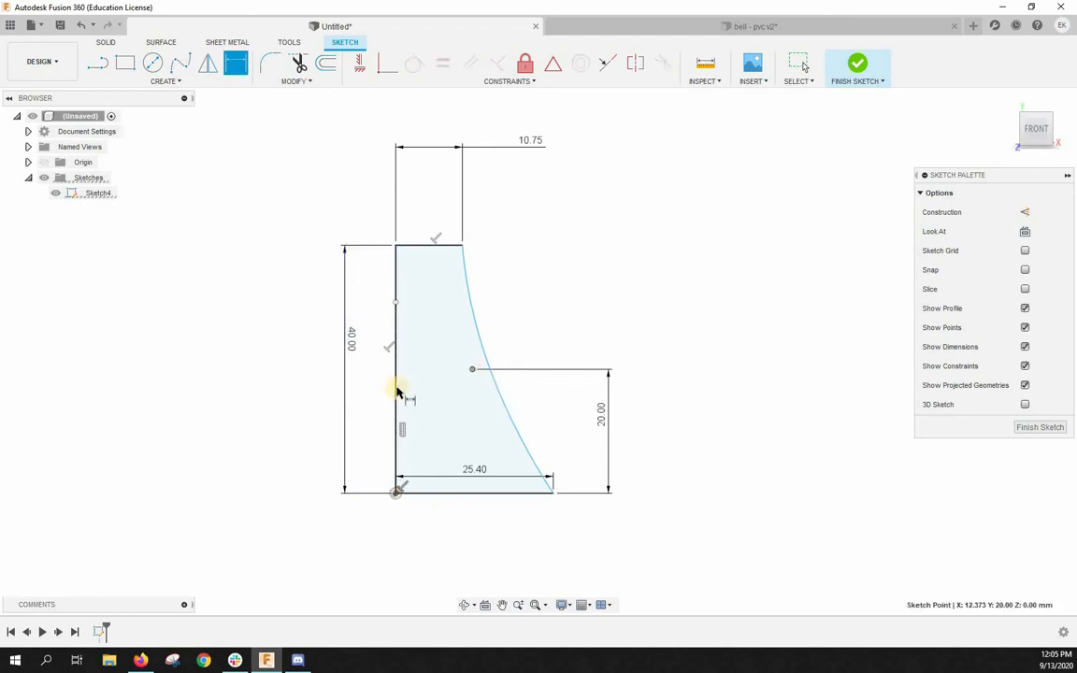
click(401, 486)
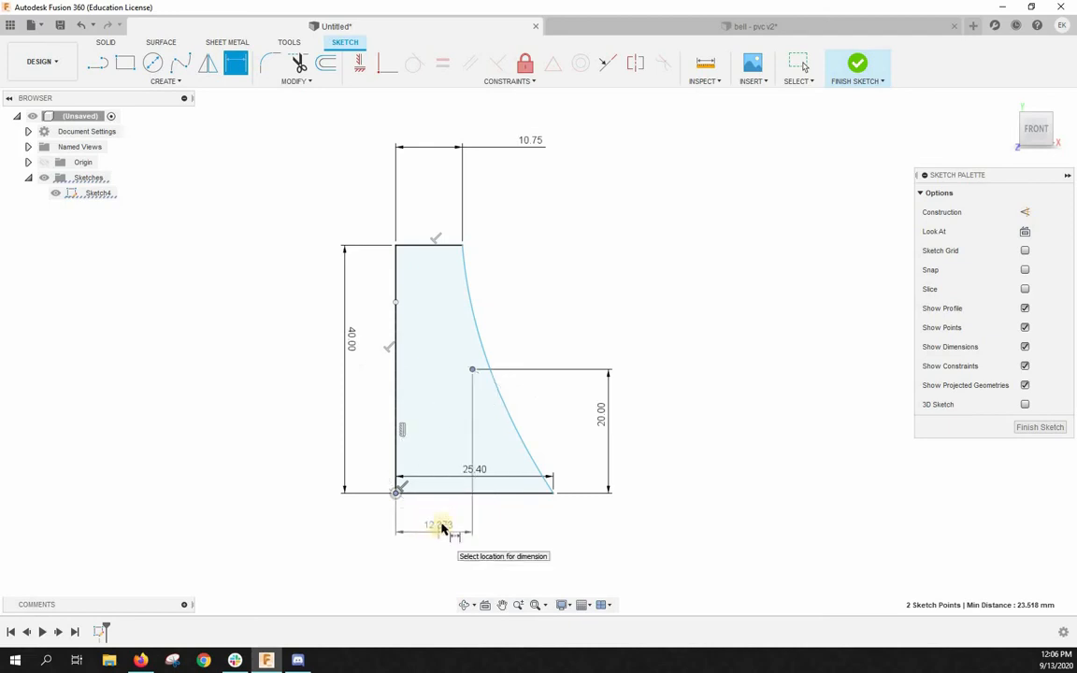
click(435, 530)
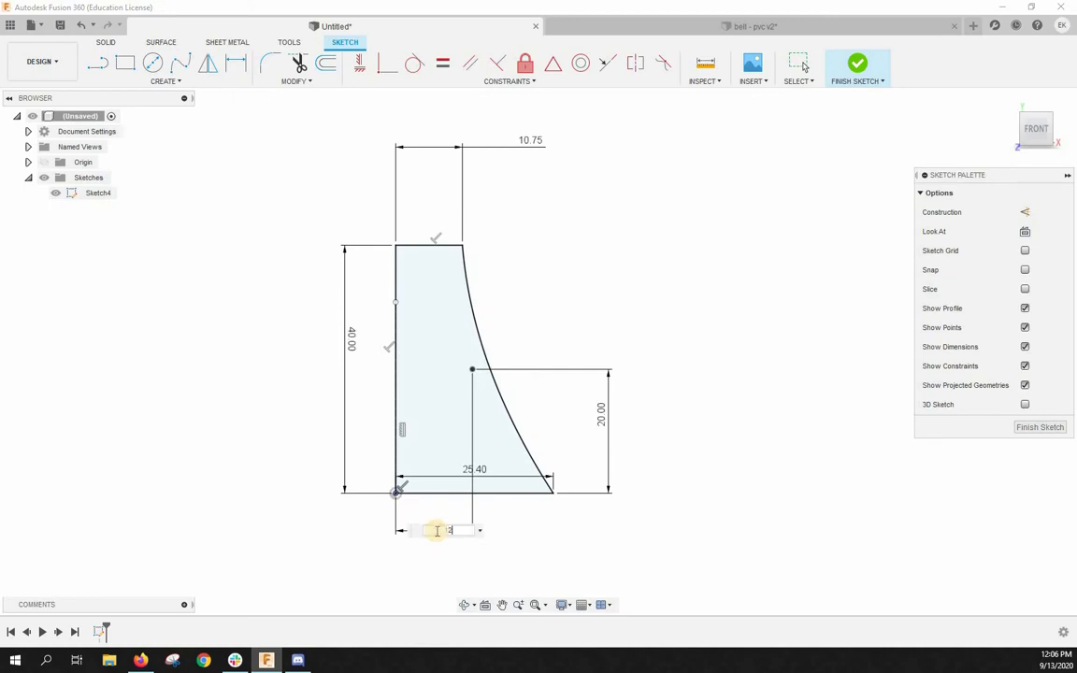
text(12.7)
key(Return)
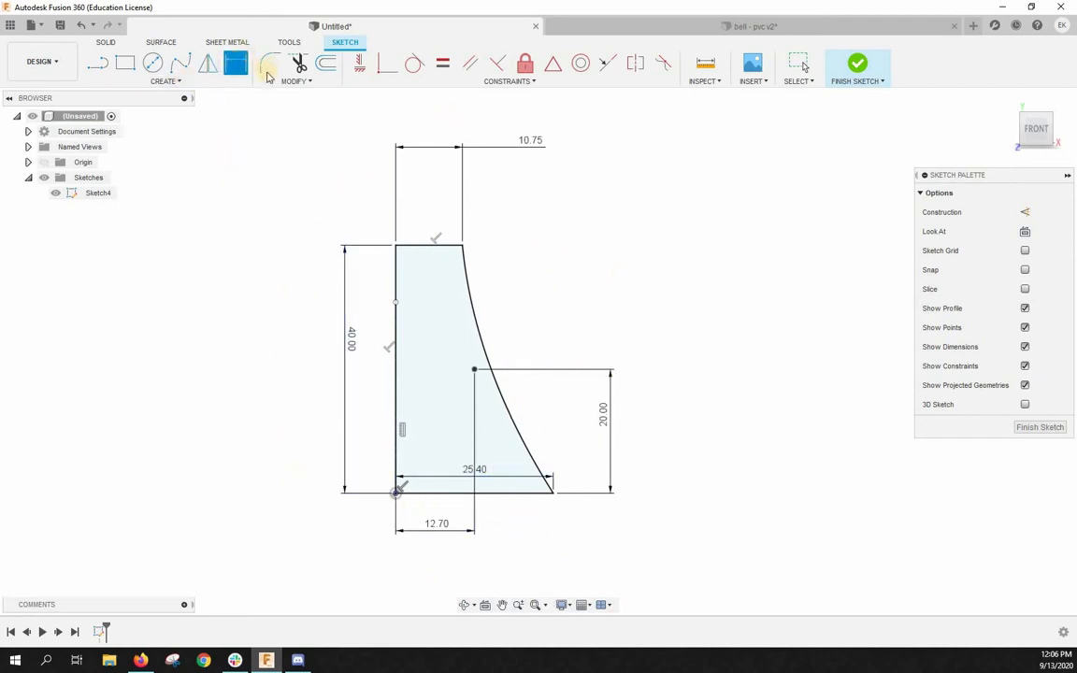
key(Escape)
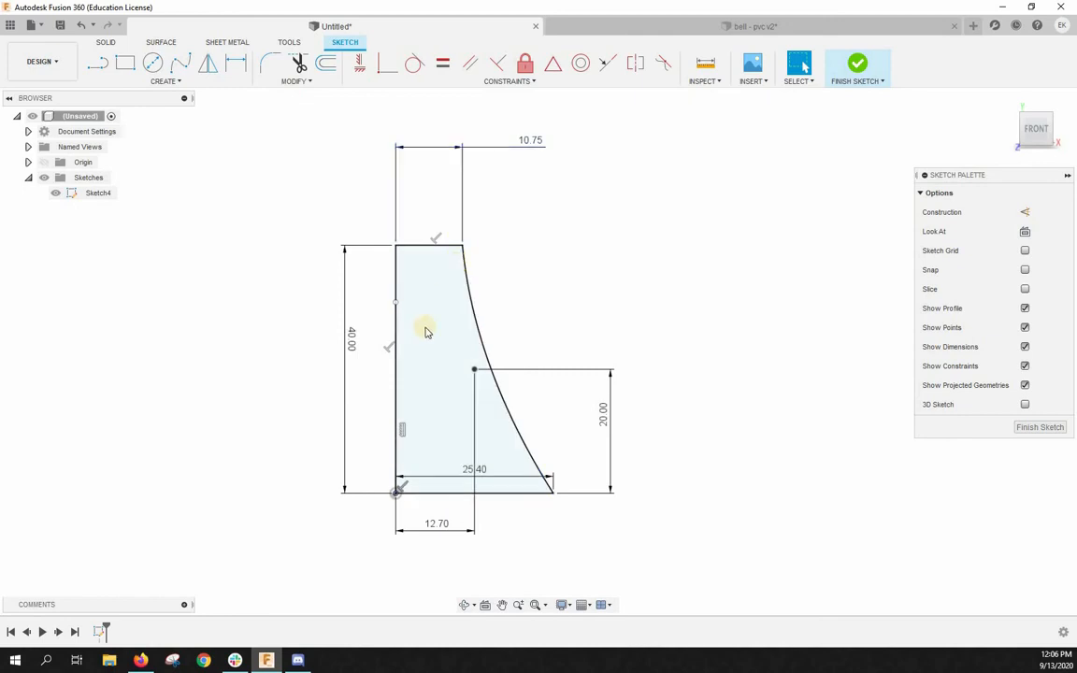
- Try to move points of the profile to test whether the sketch is fully constrained
drag(515, 345, 506, 449)
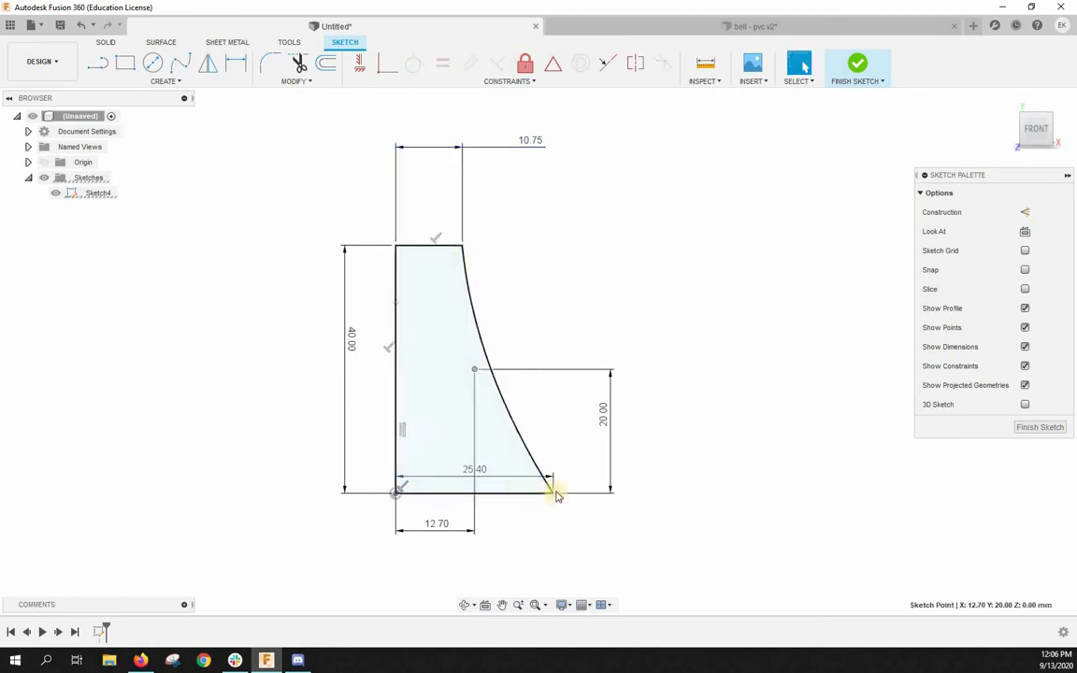
mouse_move(553, 493)
mouse_down()
mouse_move(566, 496)
mouse_move(549, 495)
mouse_up()
drag(398, 496, 368, 543)
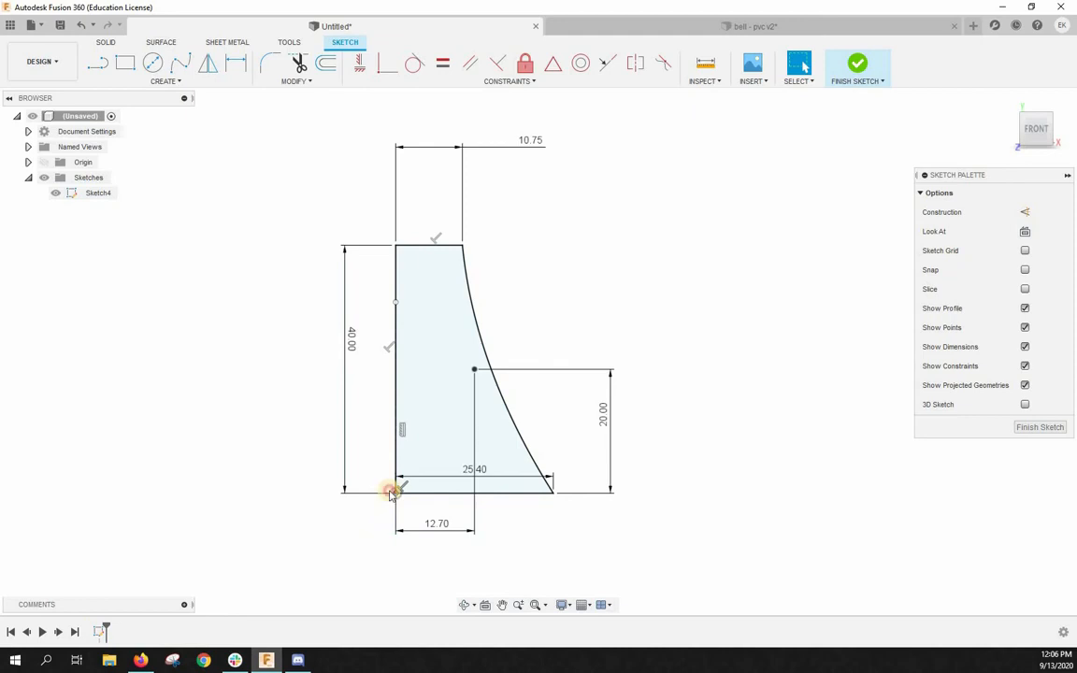
click(397, 301)
key(m)
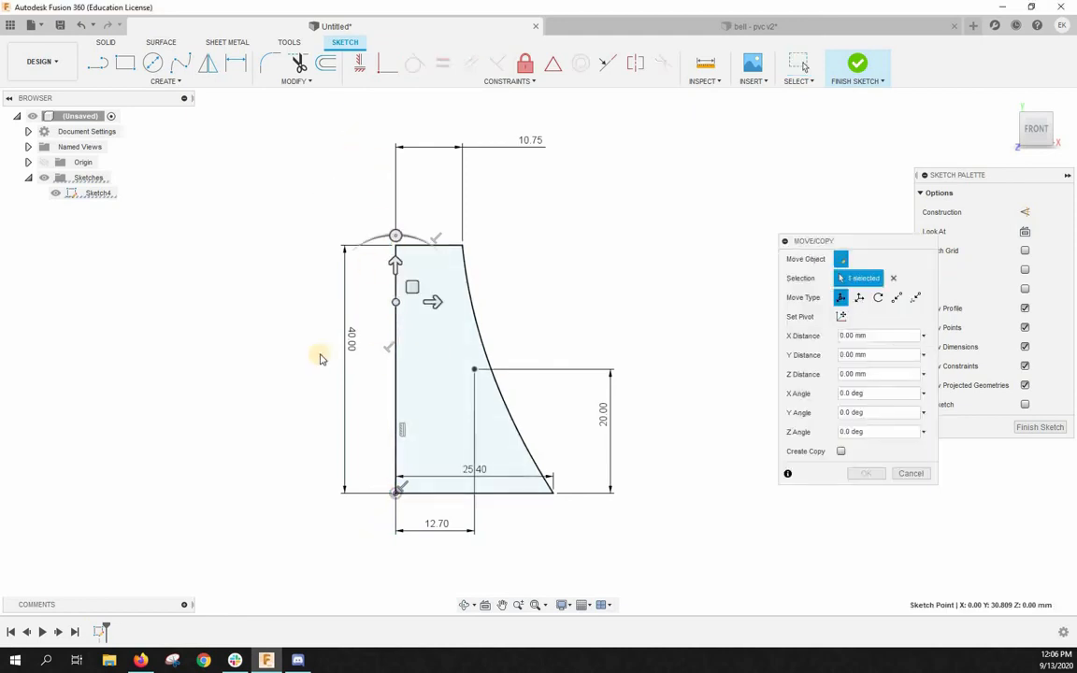
click(911, 473)
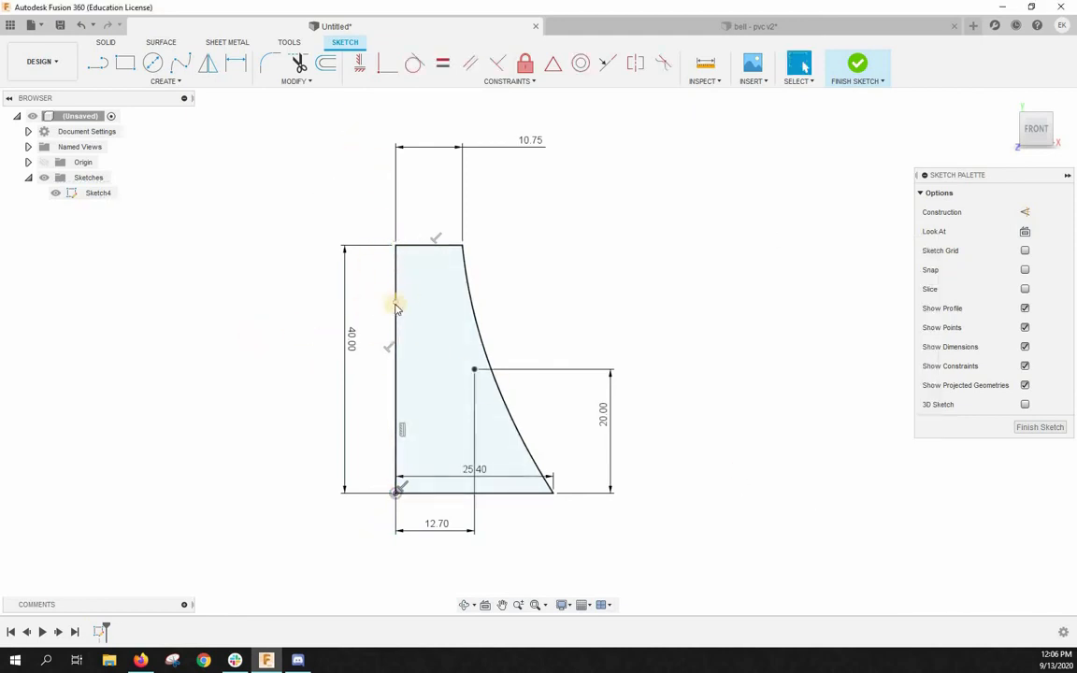
- Extend the vertical construction line's free end above the profile to about Y 64.7 mm and finish the sketch
drag(395, 241, 375, 91)
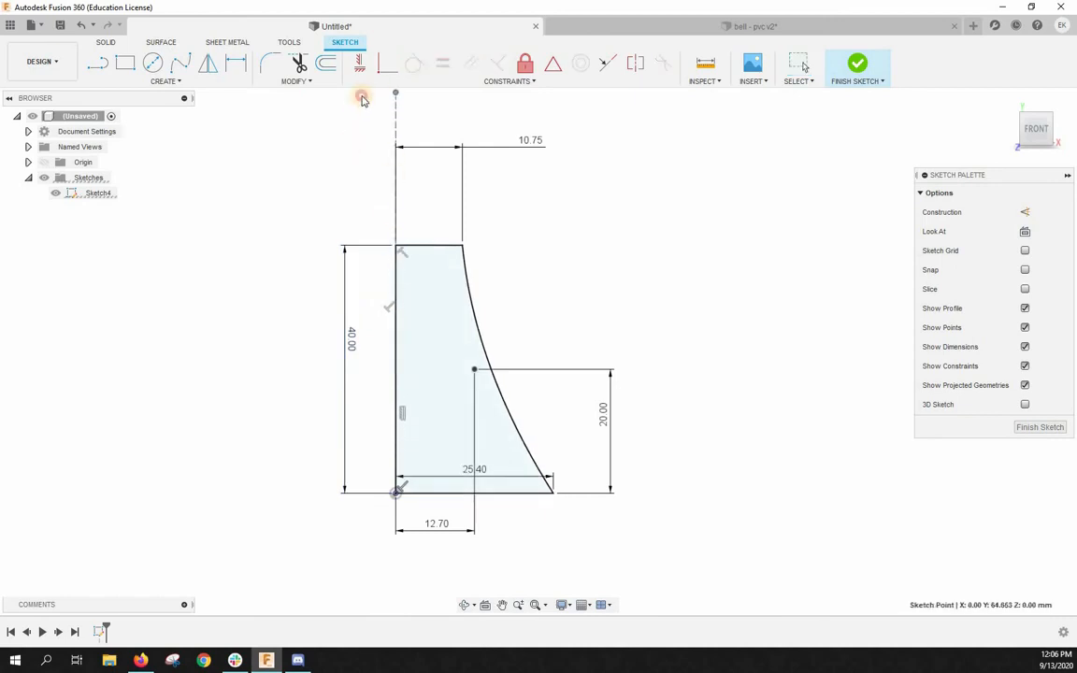
click(719, 486)
scroll(714, 461, down, 3)
scroll(708, 460, up, 3)
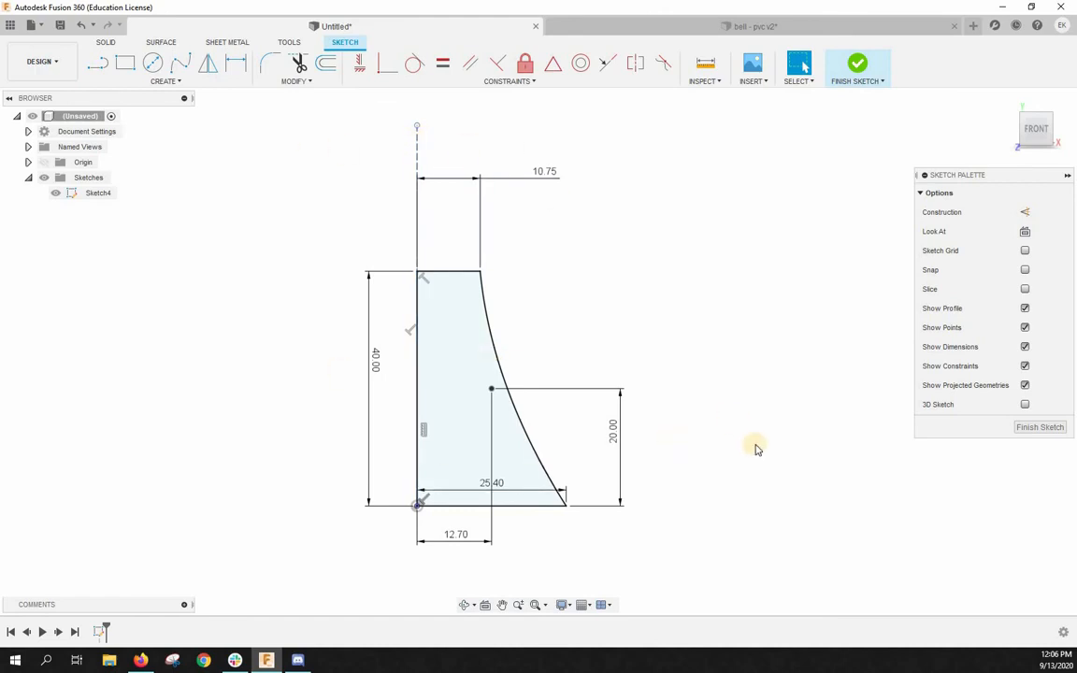
scroll(685, 444, down, 3)
scroll(708, 328, up, 1)
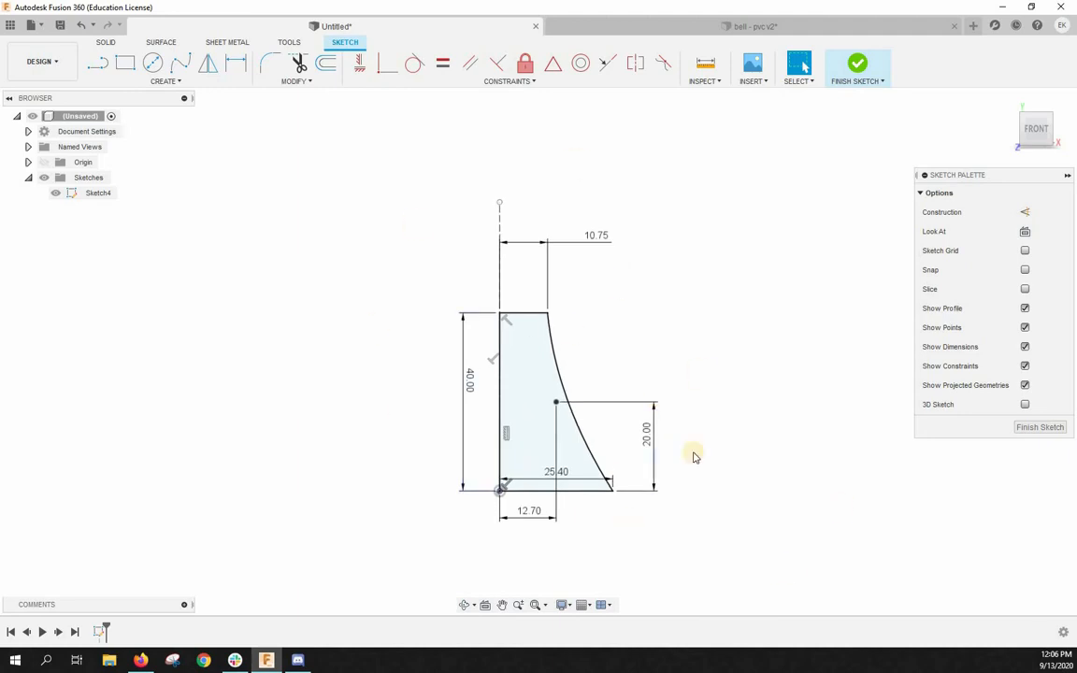
click(1038, 429)
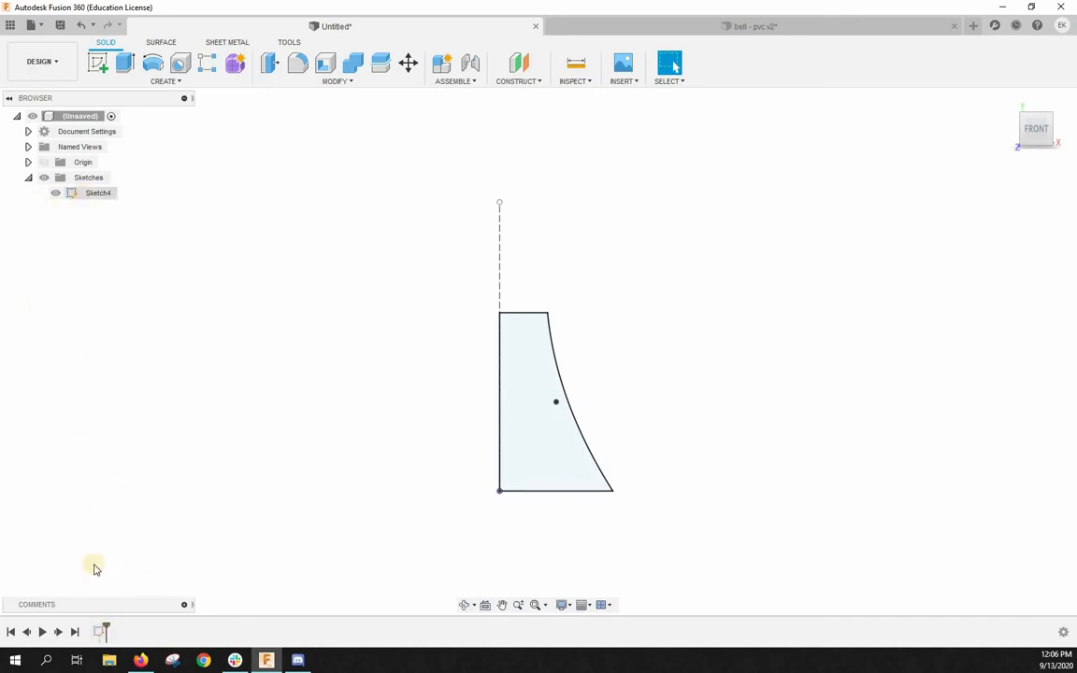
- Reopen the bell profile sketch for editing and finish it again without changes
right_click(100, 631)
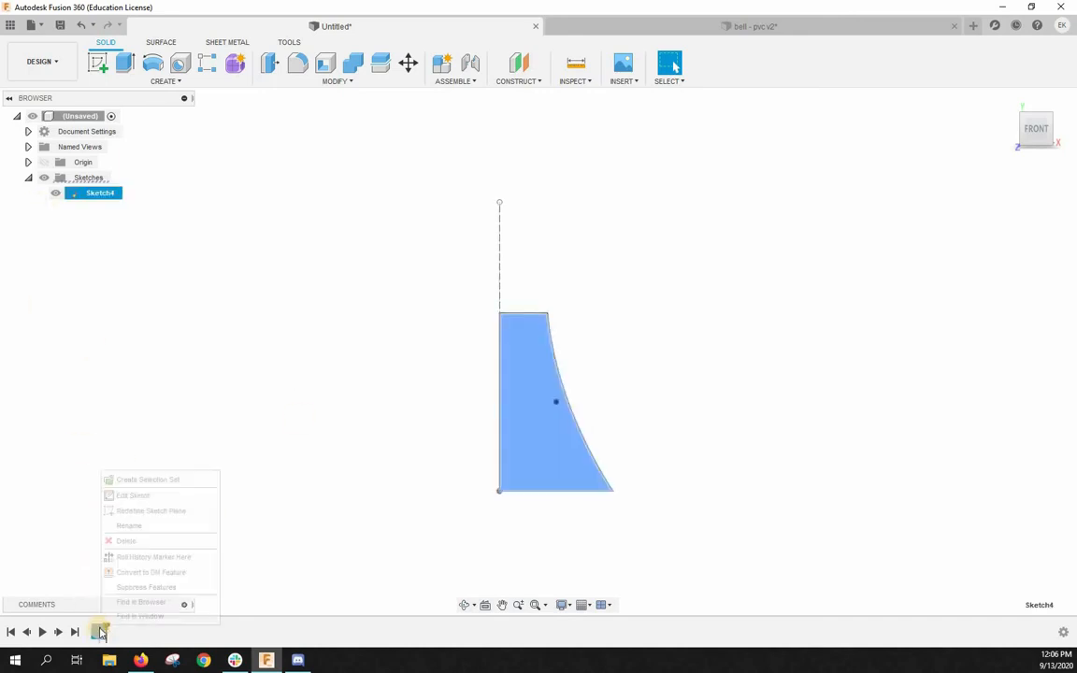
click(148, 496)
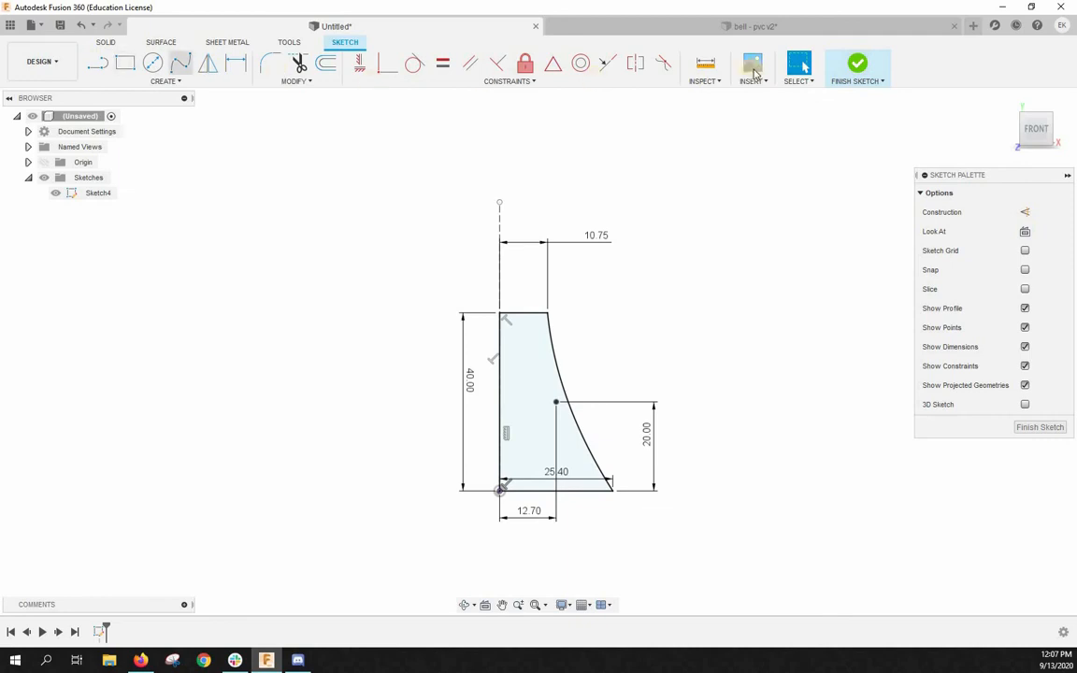
click(1028, 429)
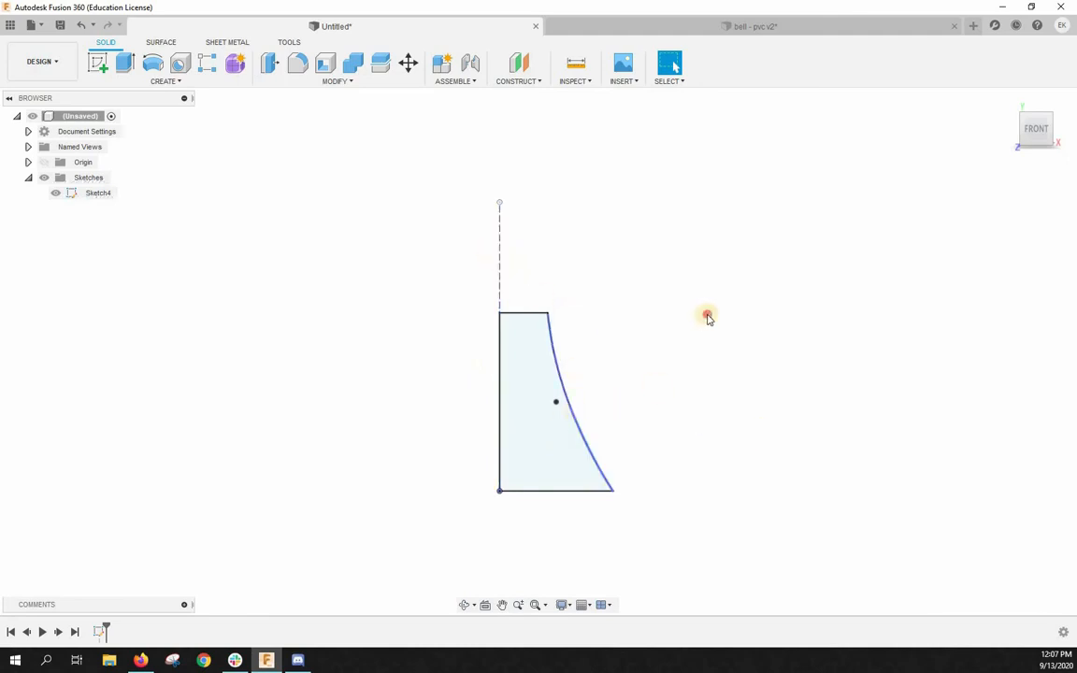
- Set up a one-sided revolve of the bell profile around the dashed construction line, creating a new body
click(153, 62)
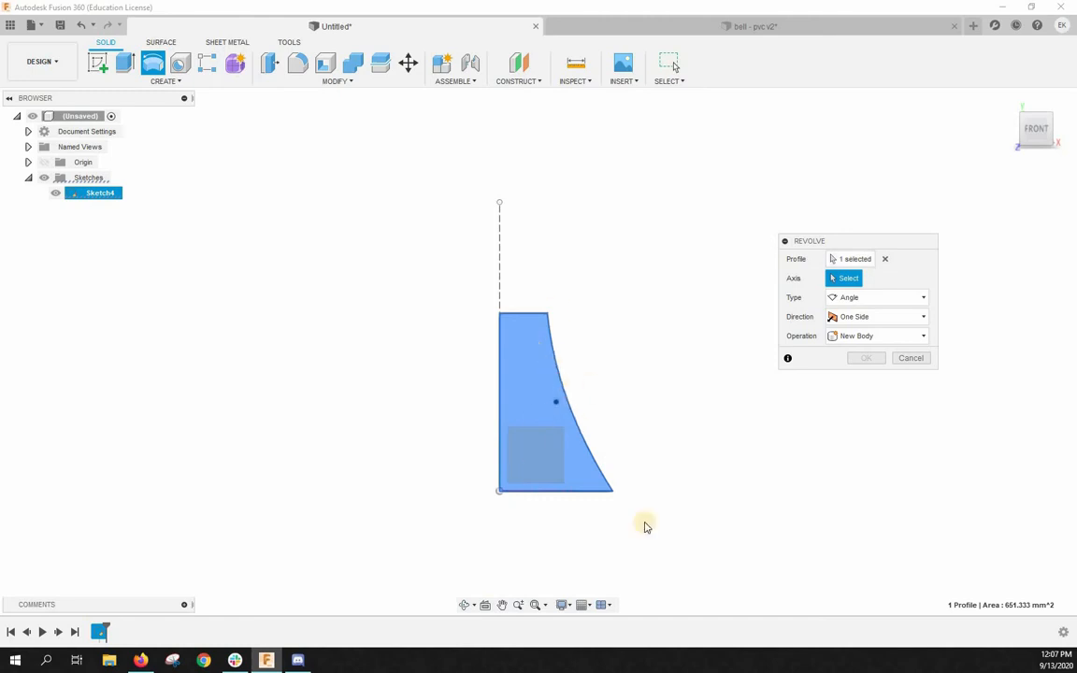
click(499, 257)
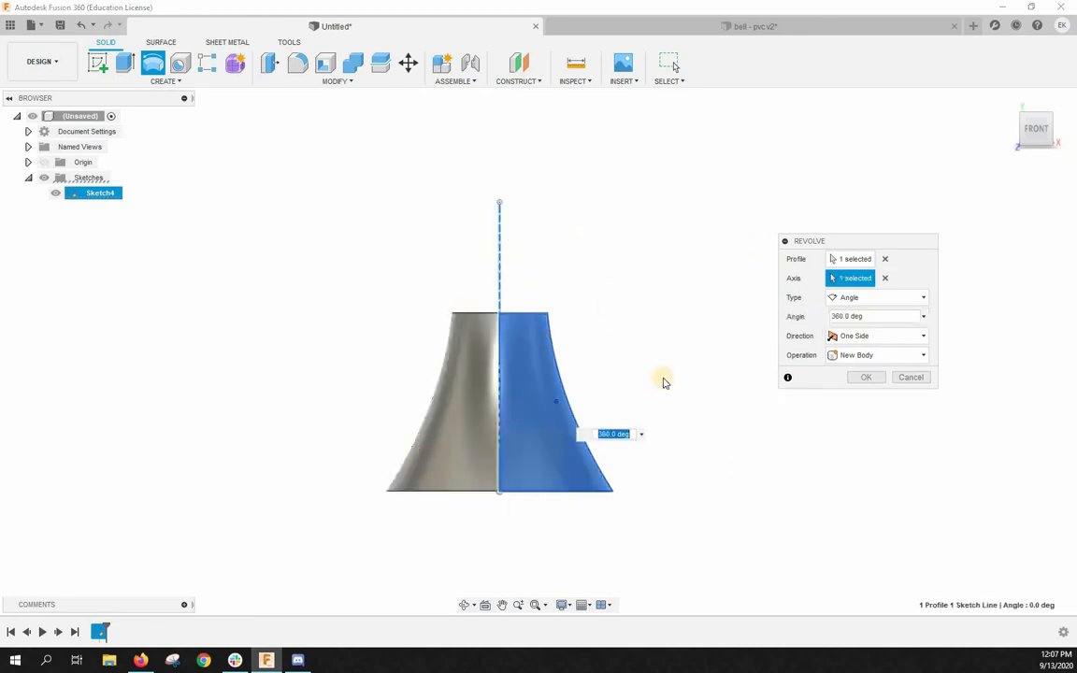
scroll(636, 500, down, 5)
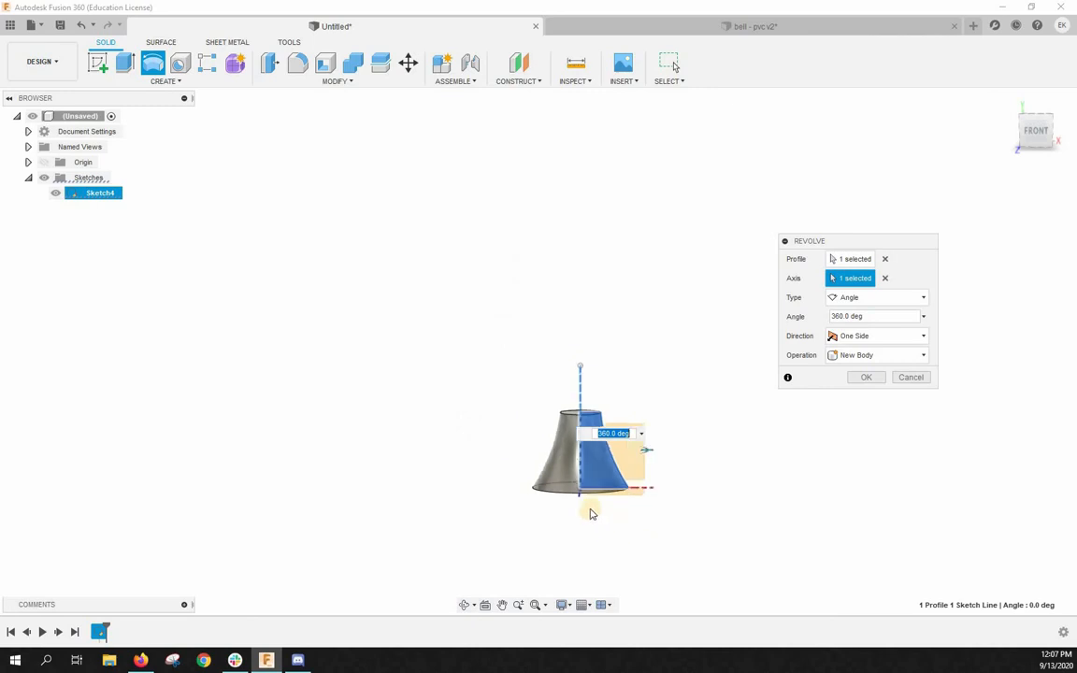
scroll(590, 510, up, 5)
shift+middle_drag(576, 512, 608, 514)
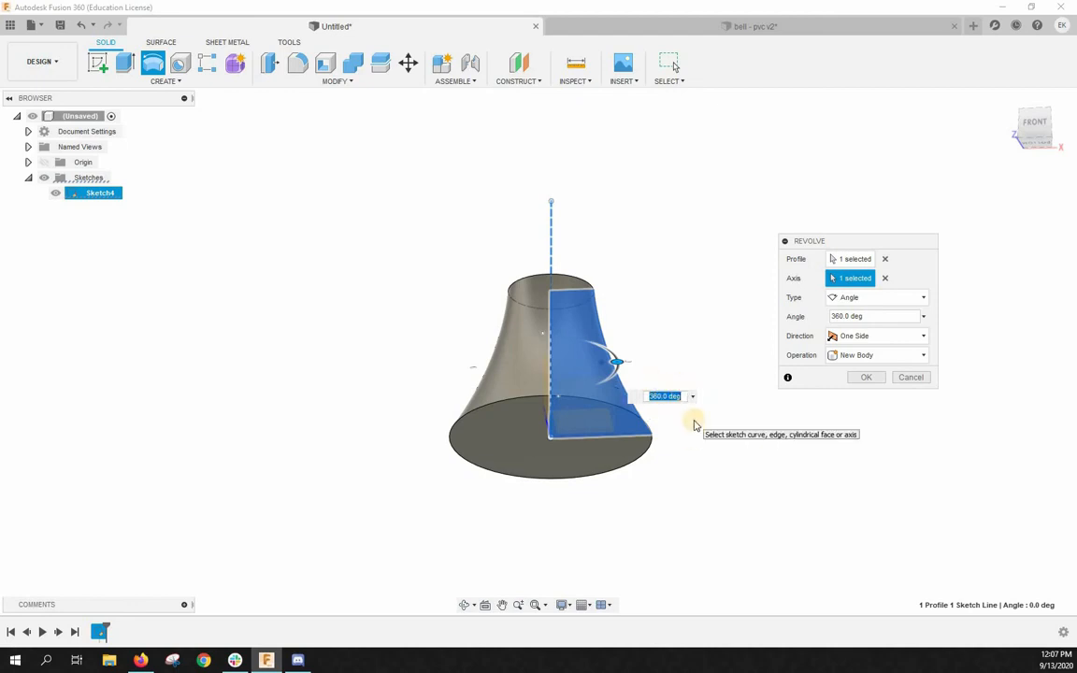
- Set the revolve angle to 180 degrees to preview a half bell
text(0)
key(Return)
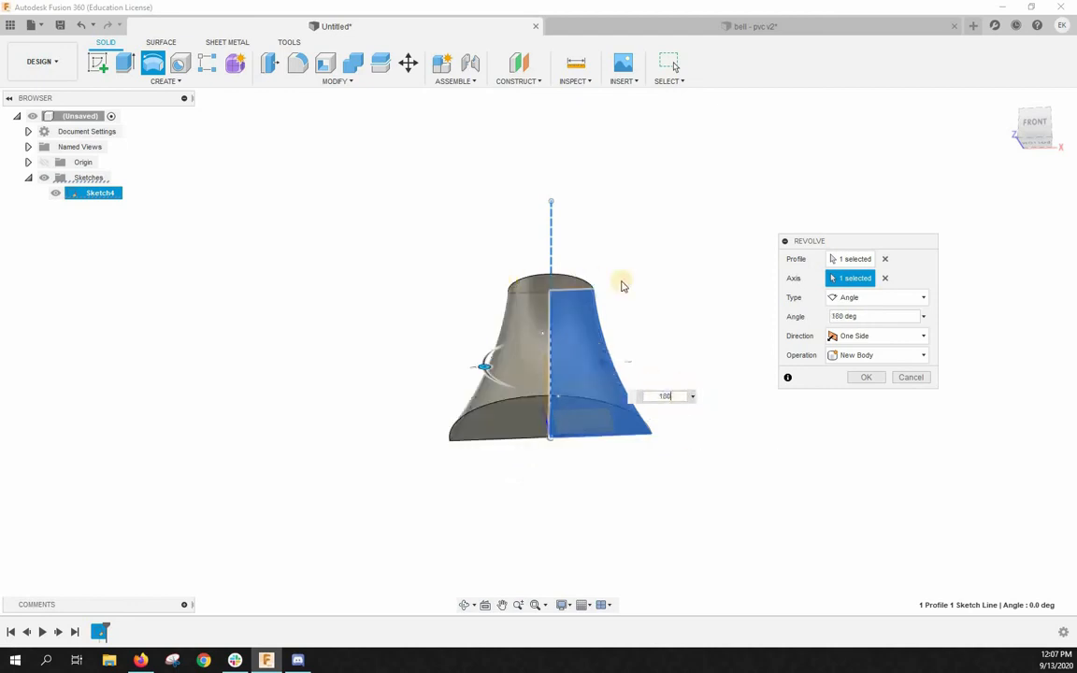
scroll(547, 450, down, 3)
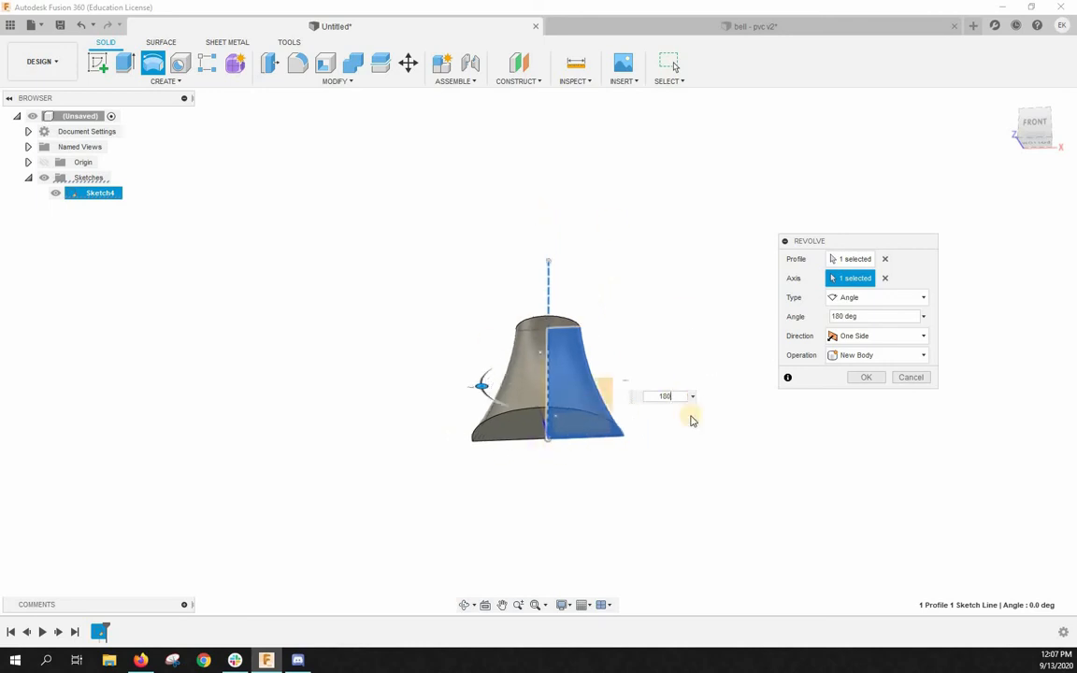
scroll(558, 450, up, 2)
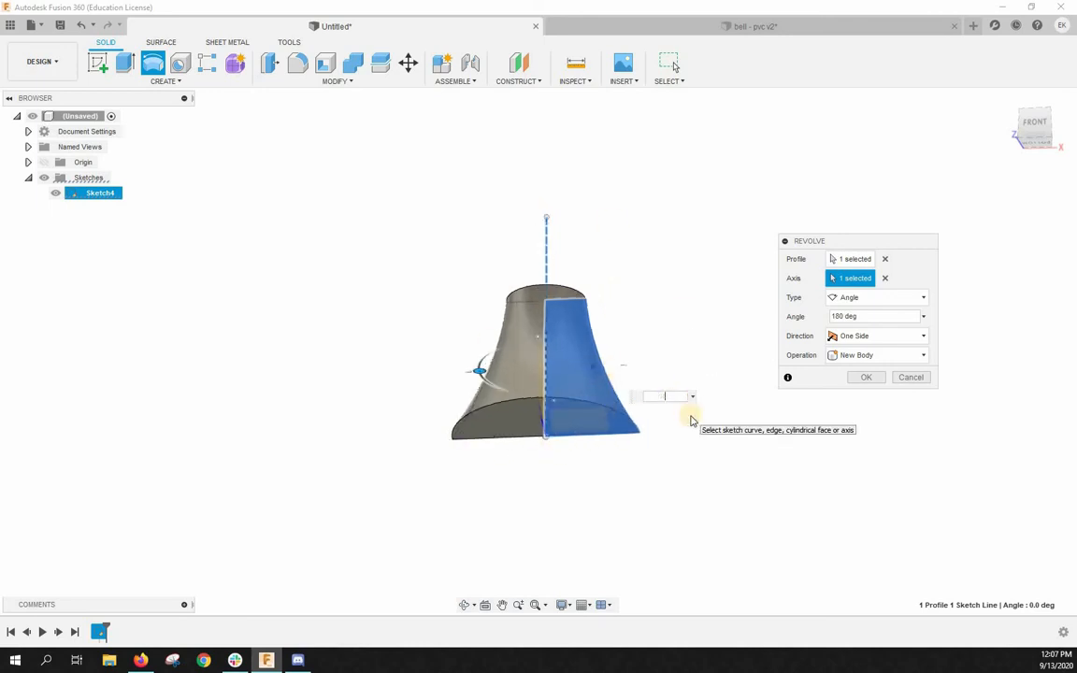
- Set the revolve angle to 360 degrees and complete the solid bell body
text(360)
key(Return)
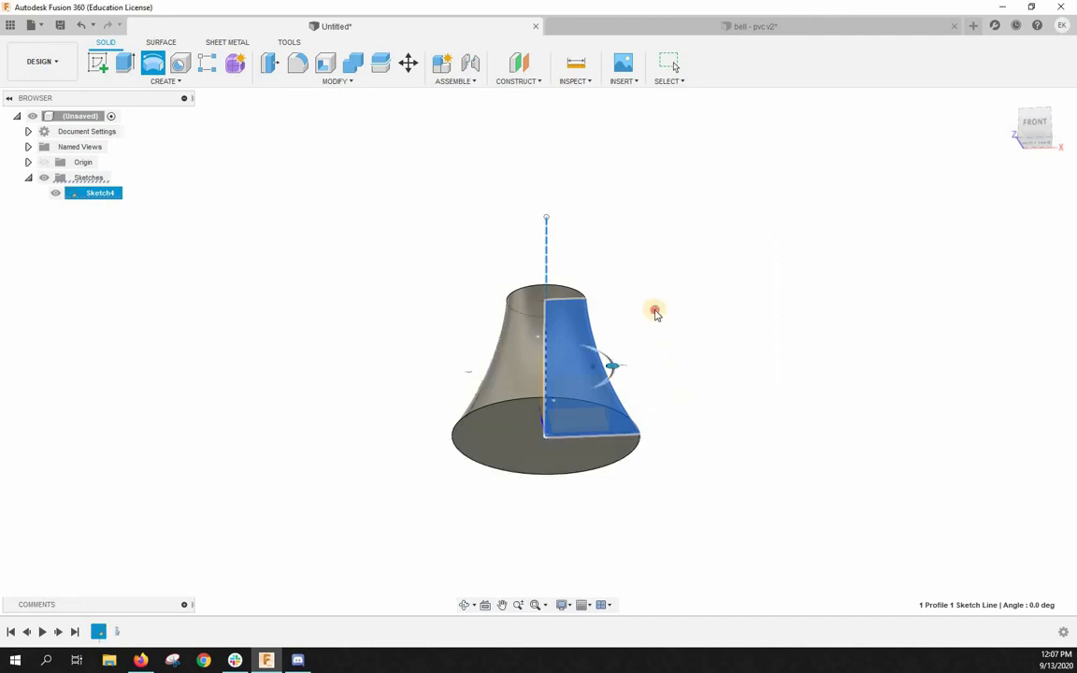
shift+middle_drag(632, 333, 716, 221)
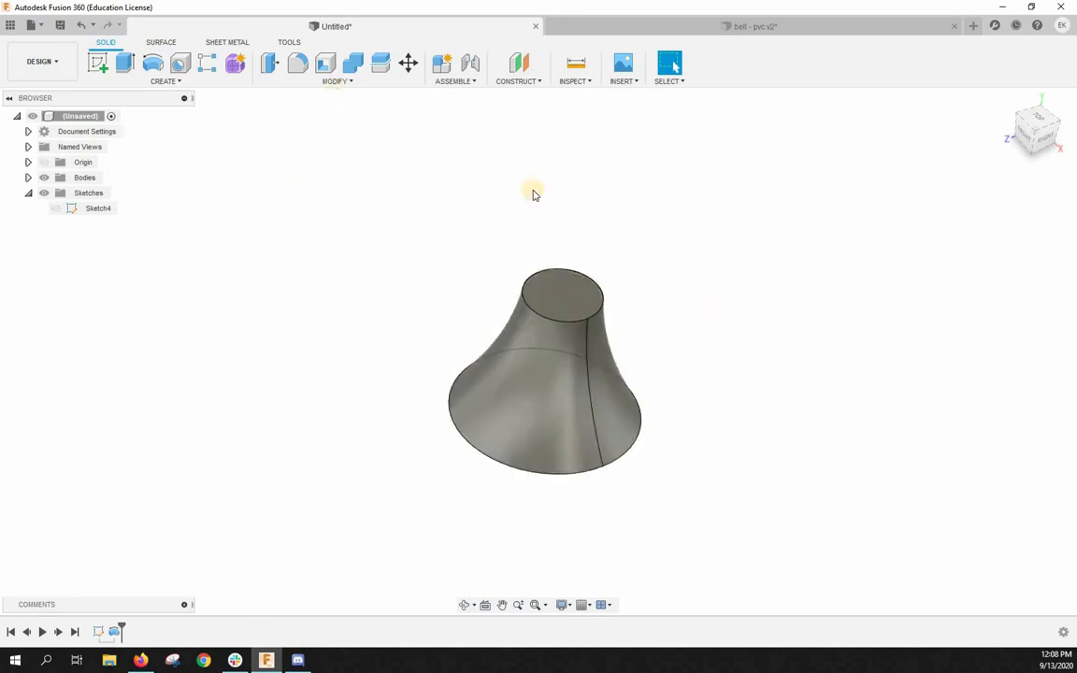
- Shell the bell with a 3 mm inside thickness, opening both its small top face and its wide bottom face
click(325, 63)
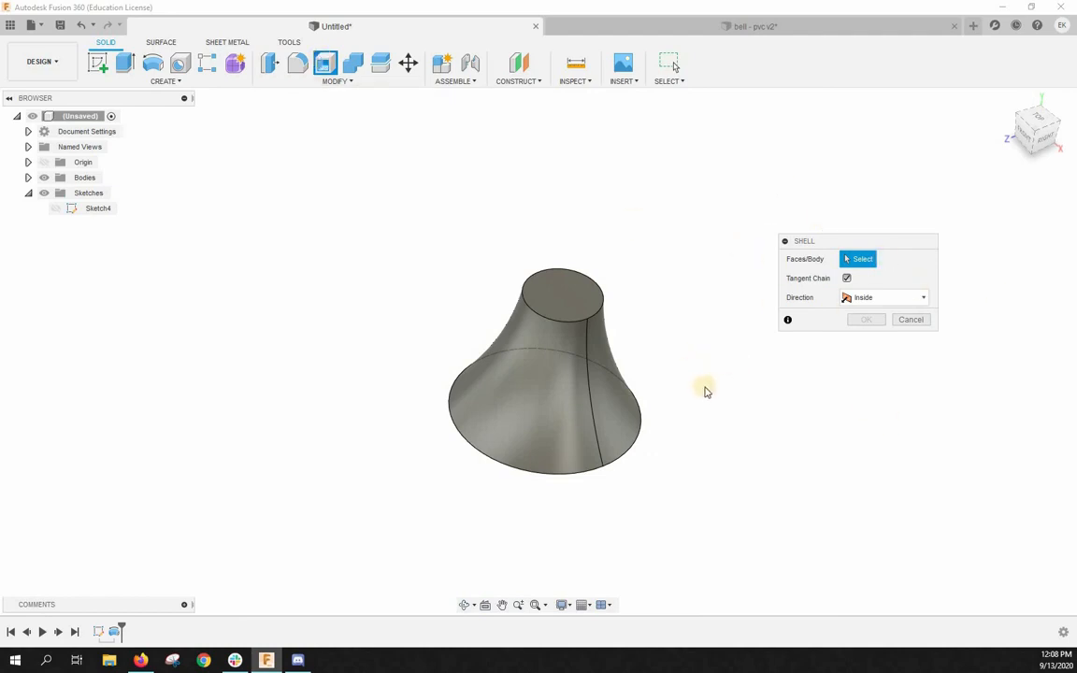
scroll(701, 390, up, 3)
scroll(668, 378, down, 2)
scroll(642, 371, up, 1)
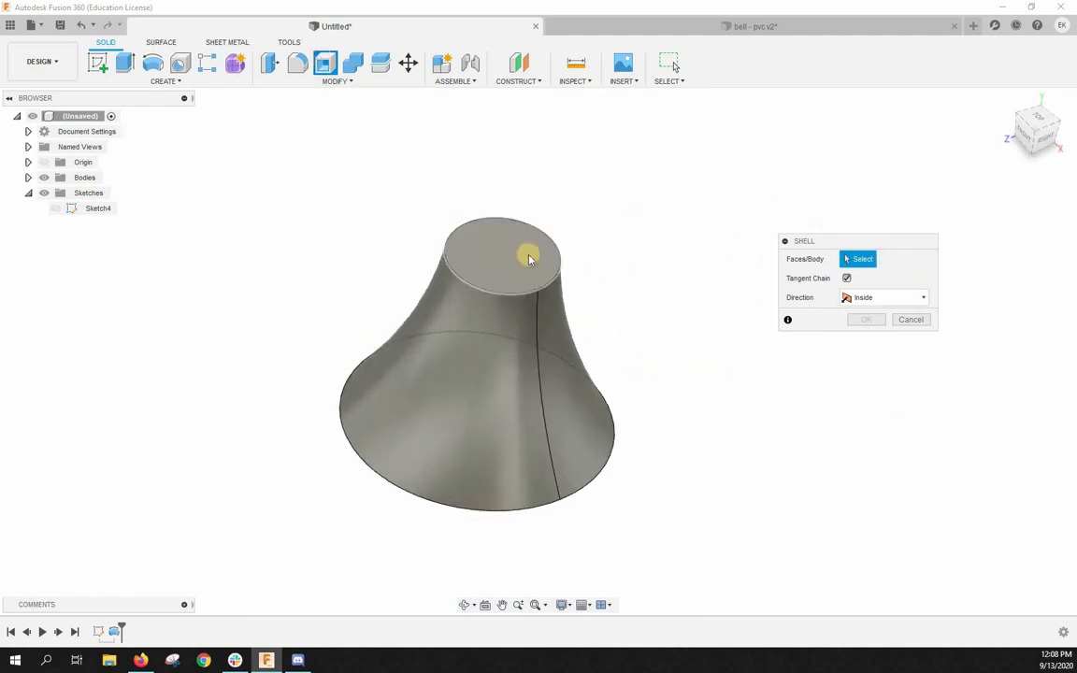
click(528, 257)
shift+middle_drag(702, 467, 450, 435)
click(451, 437)
shift+middle_drag(641, 346, 605, 423)
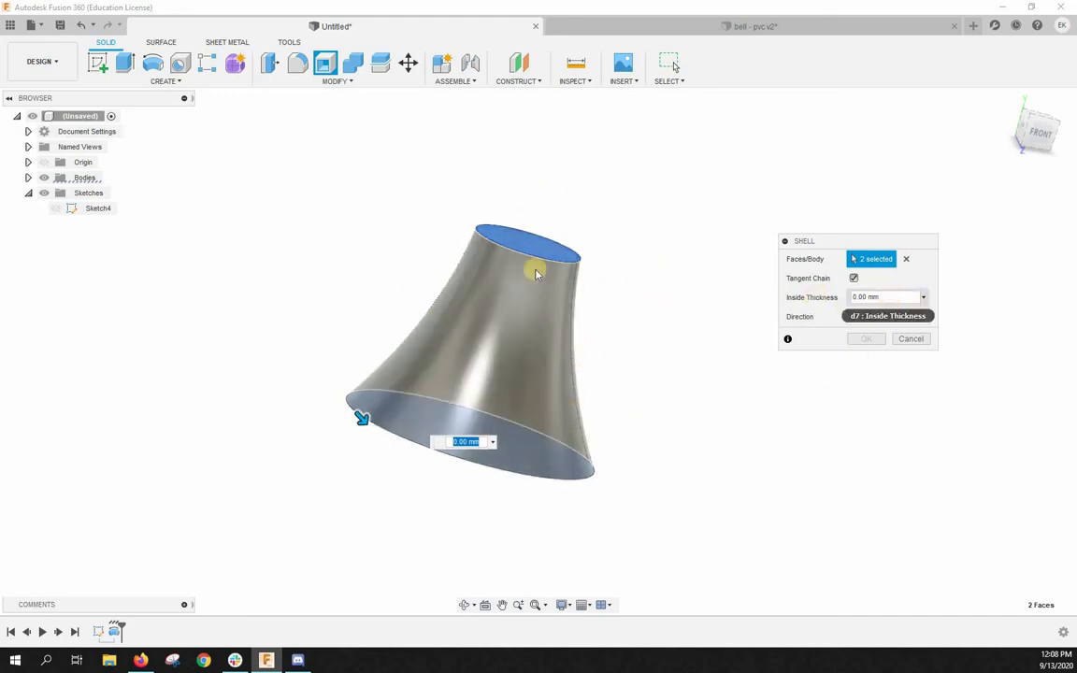
click(894, 296)
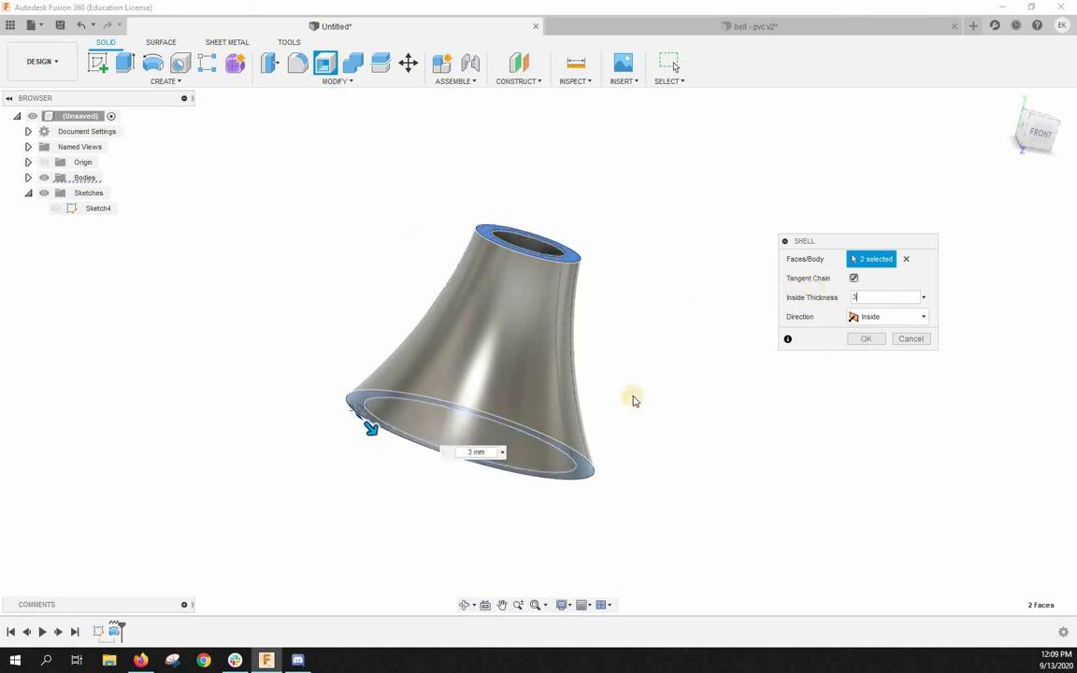
key(Return)
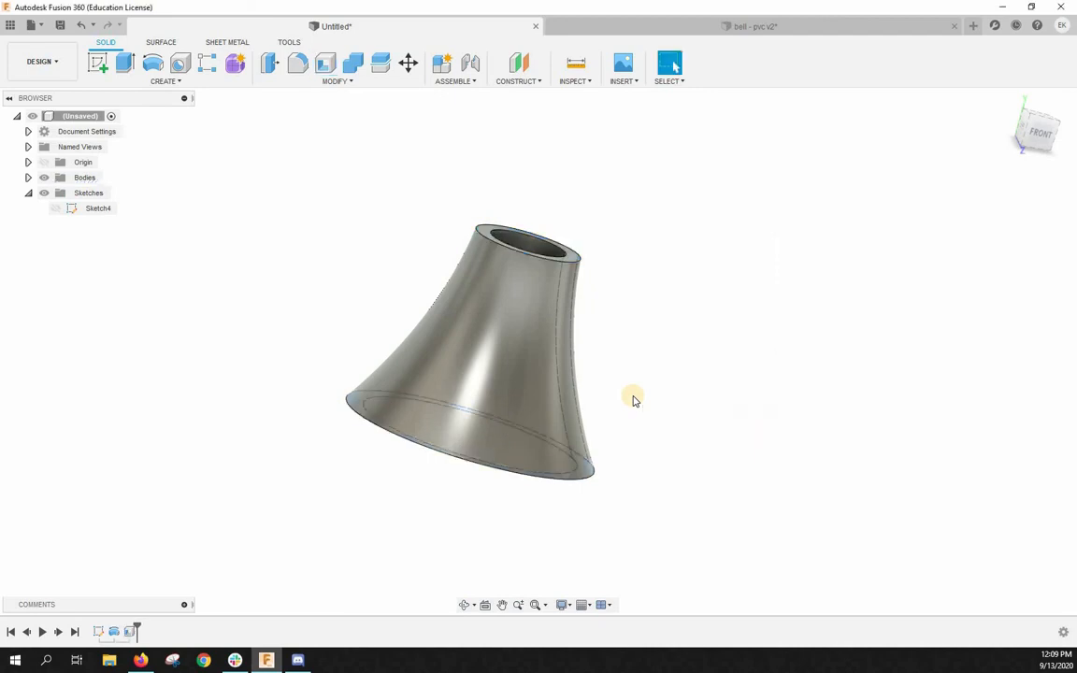
scroll(605, 264, down, 1)
scroll(568, 340, up, 1)
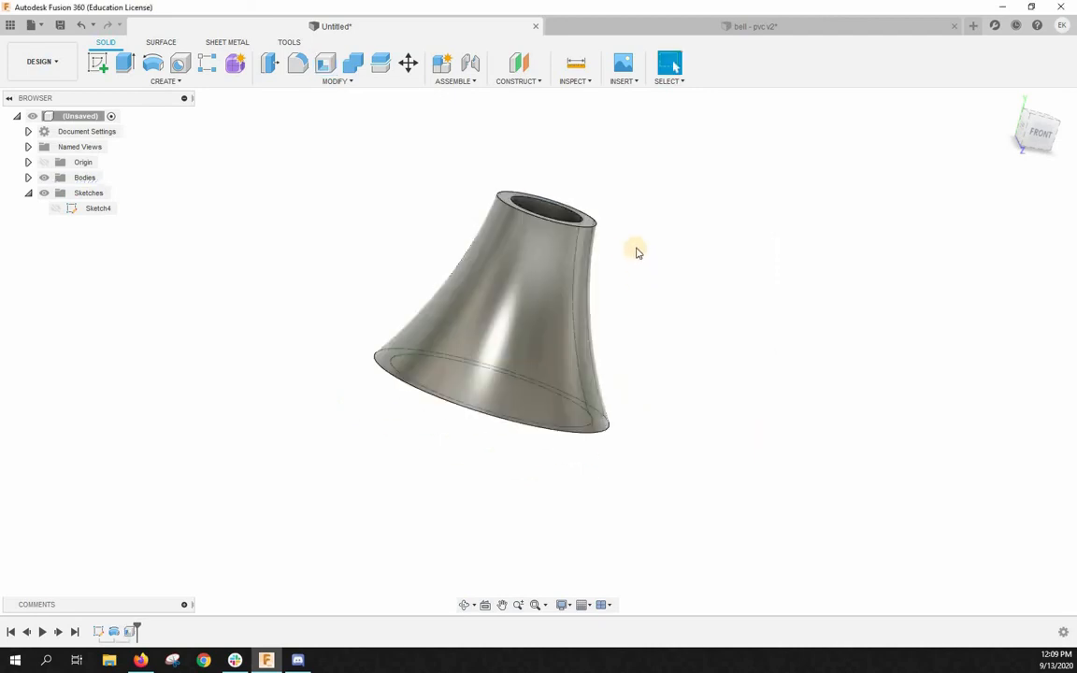
scroll(638, 253, down, 3)
shift+middle_drag(637, 253, 546, 234)
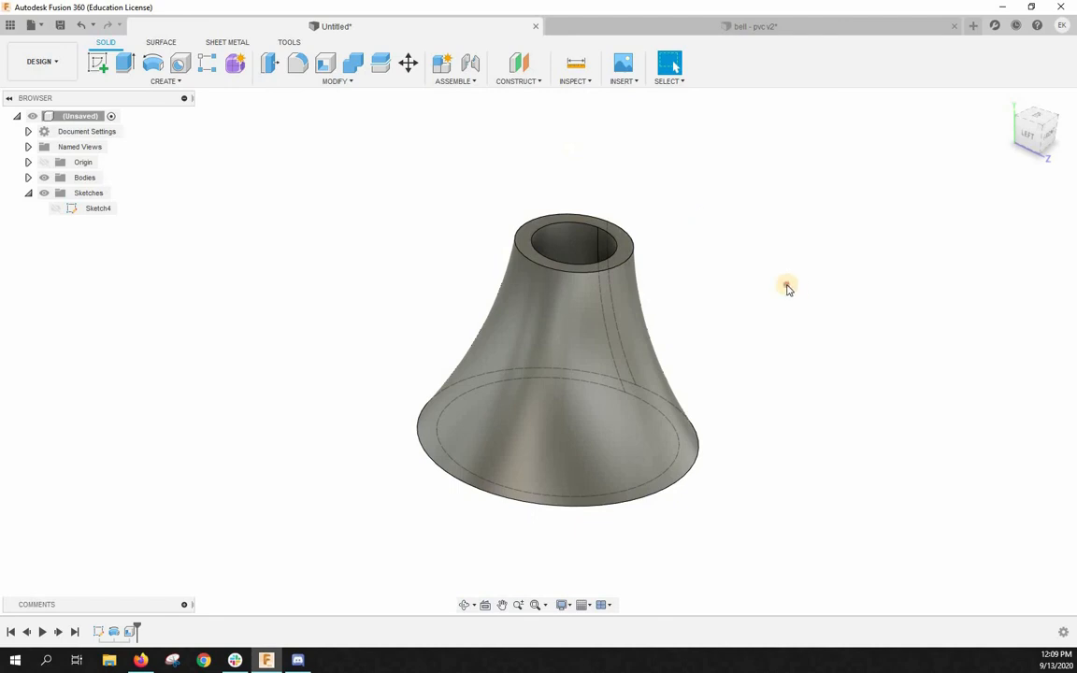
scroll(745, 274, up, 2)
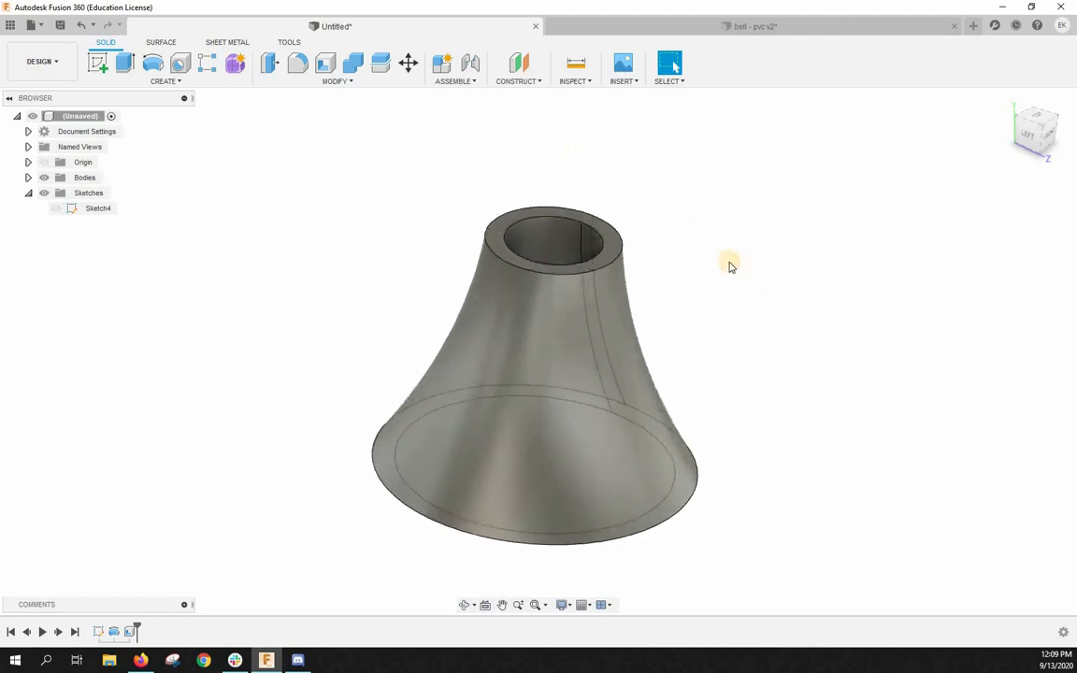
scroll(724, 257, down, 2)
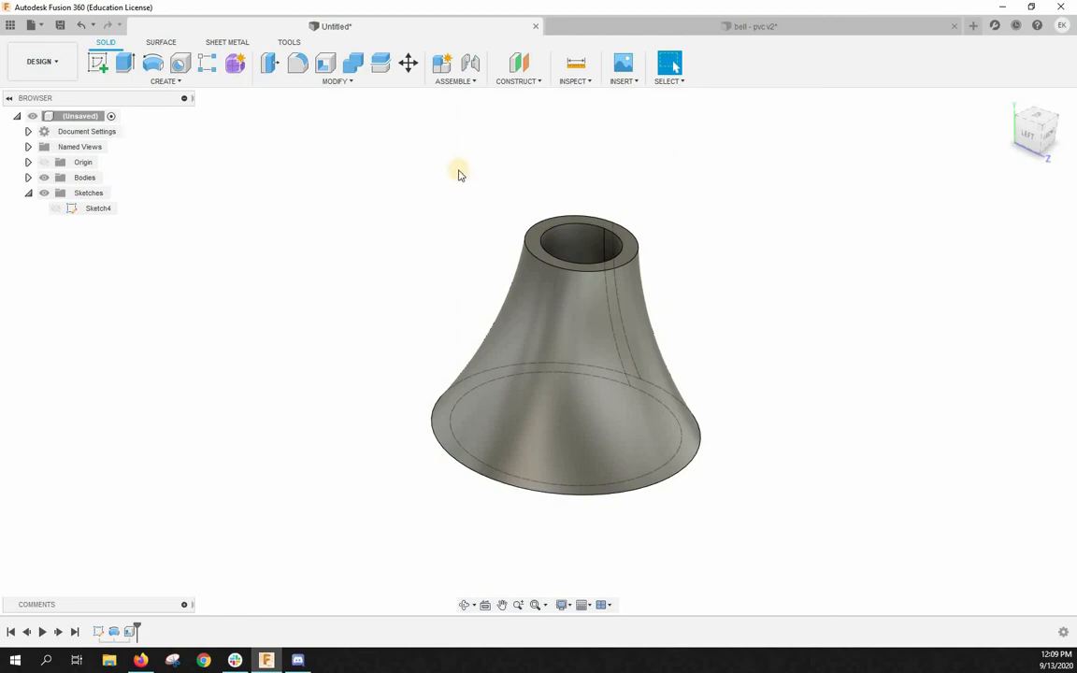
- Start a sketch on the bell's top ring face and draw a circle about 18.3 mm in diameter centred on the opening
click(99, 66)
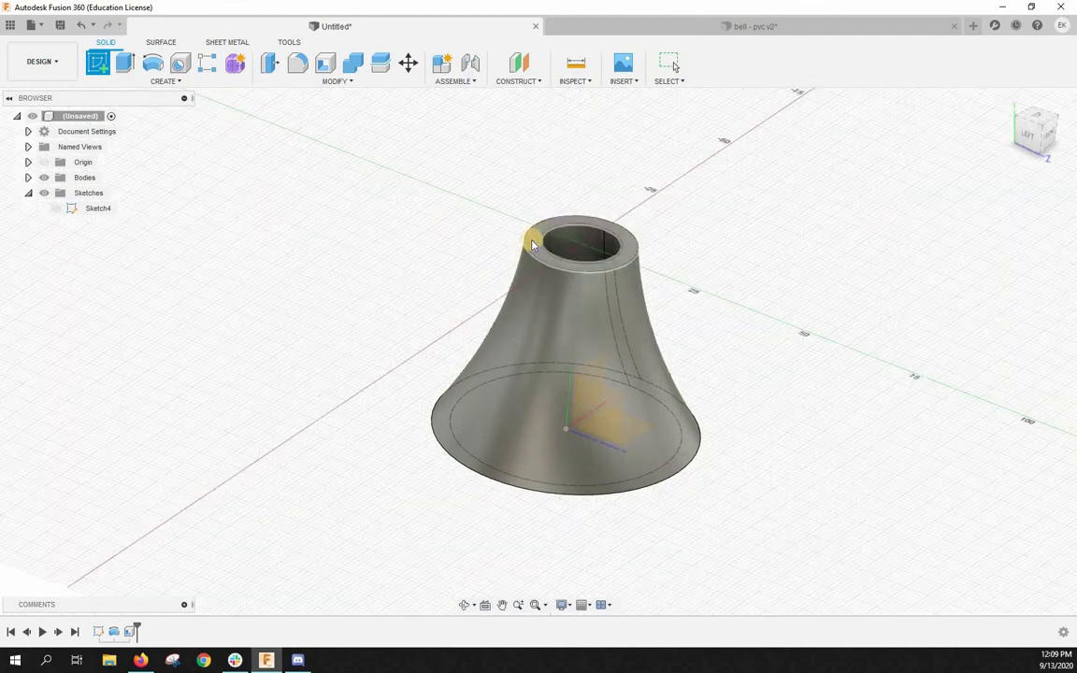
click(532, 243)
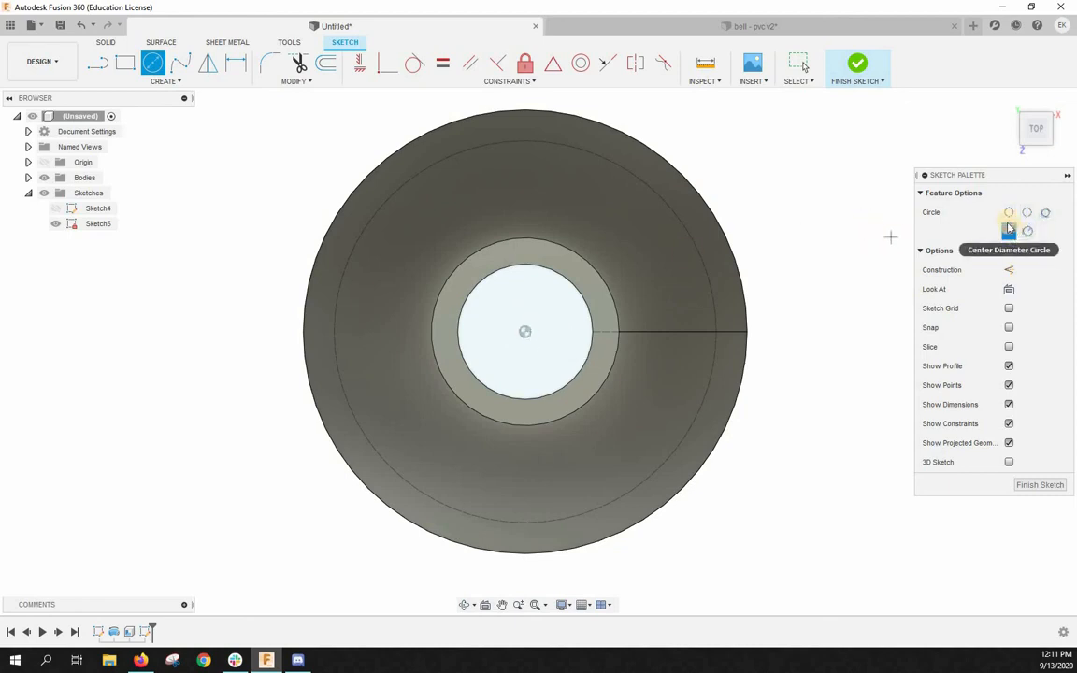
click(525, 333)
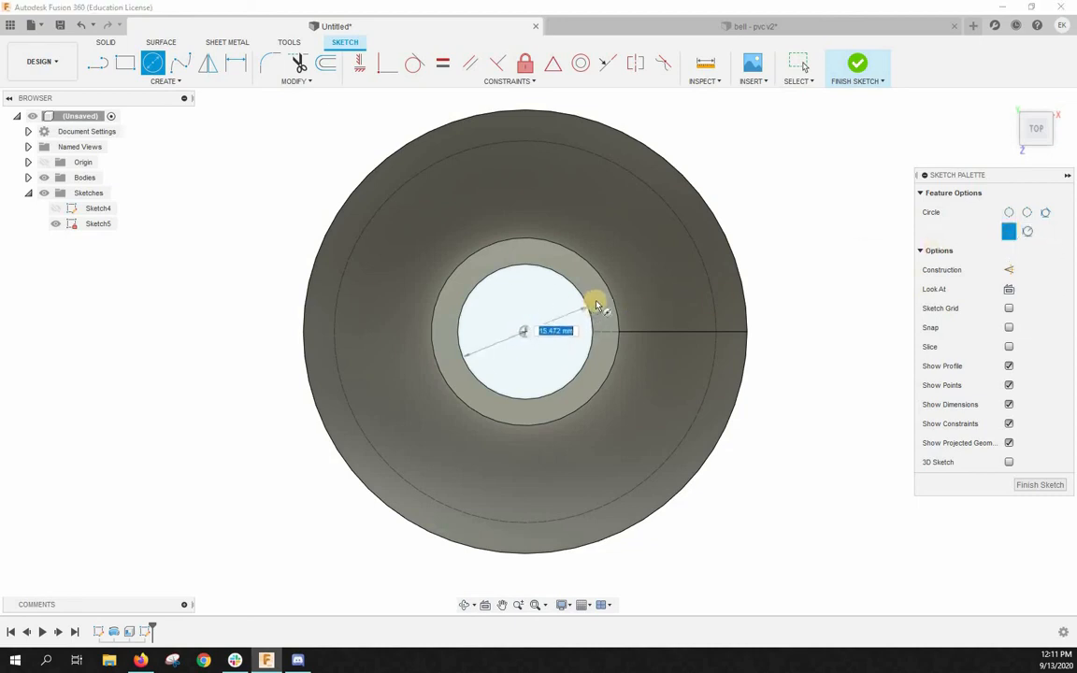
click(598, 300)
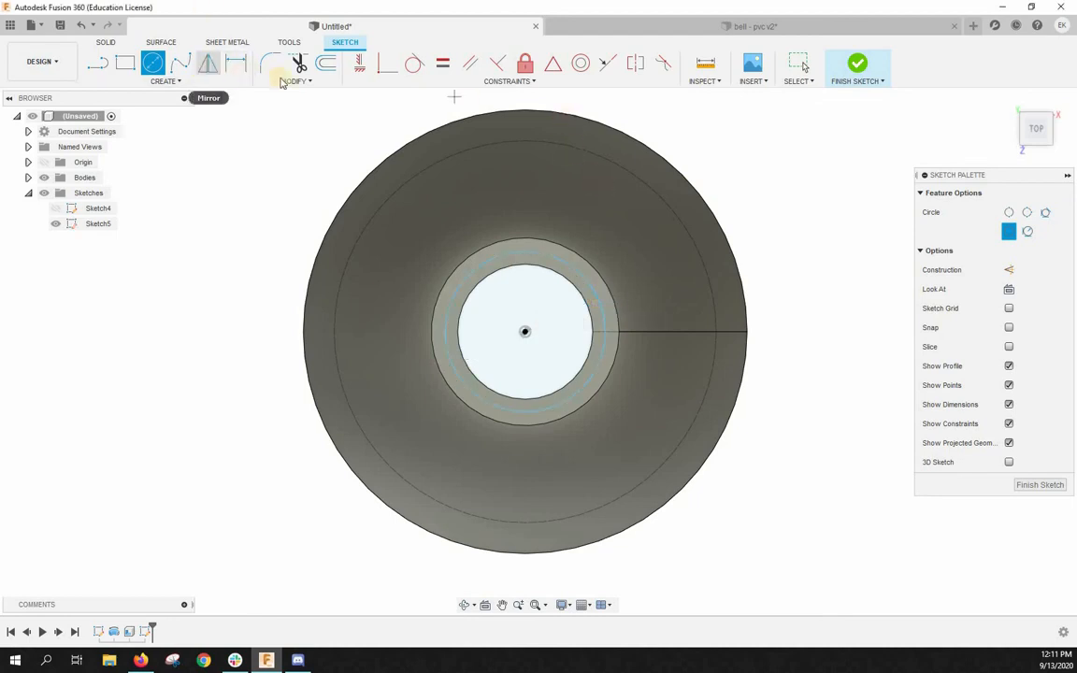
key(Escape)
- Dimension the new circle's diameter as 18.7 mm and finish the sketch
click(235, 62)
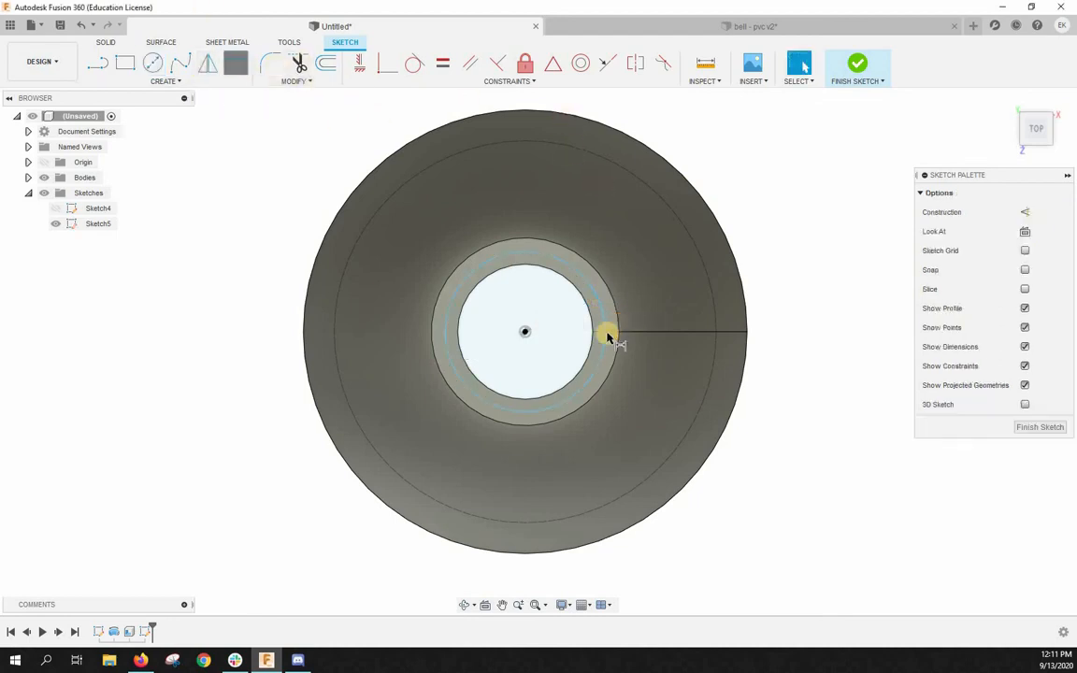
click(605, 353)
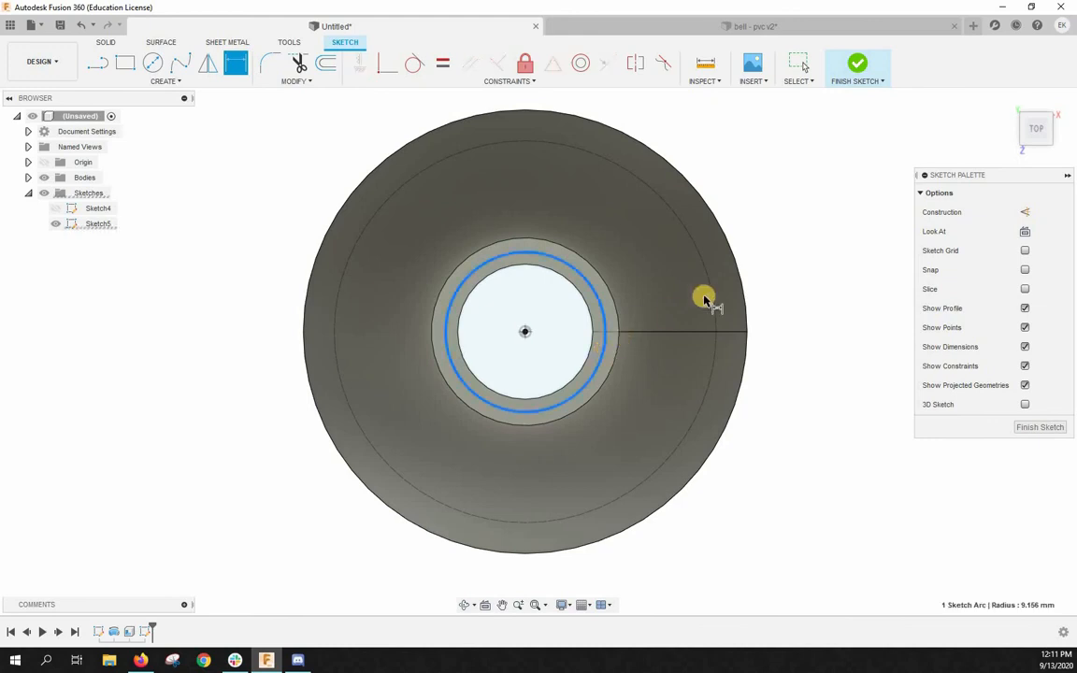
click(787, 247)
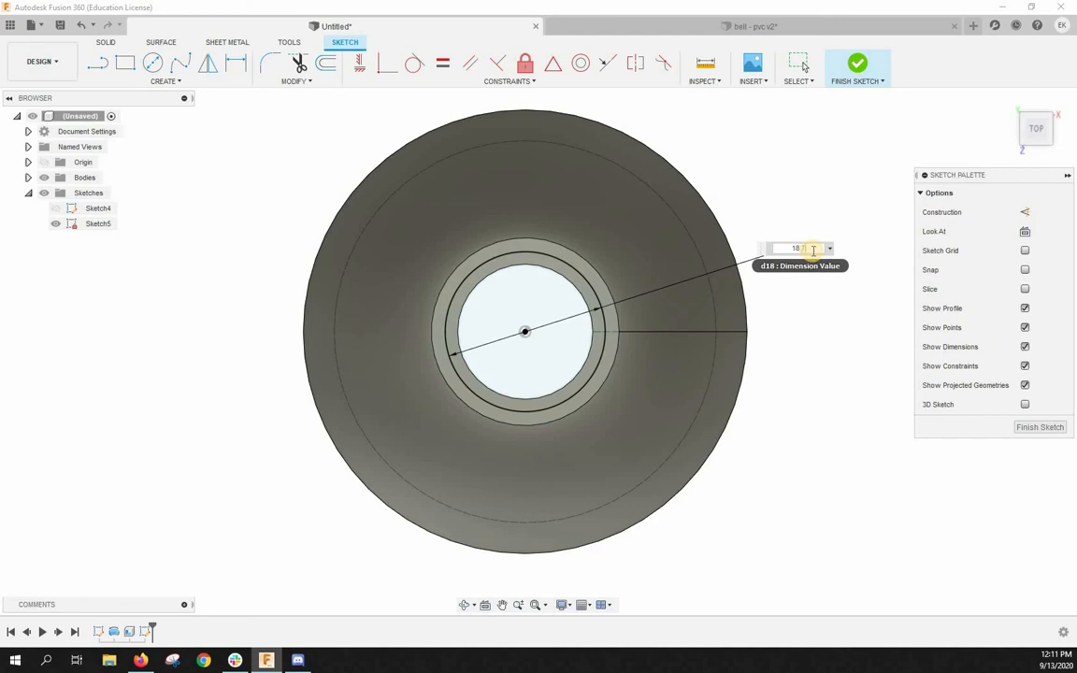
key(Return)
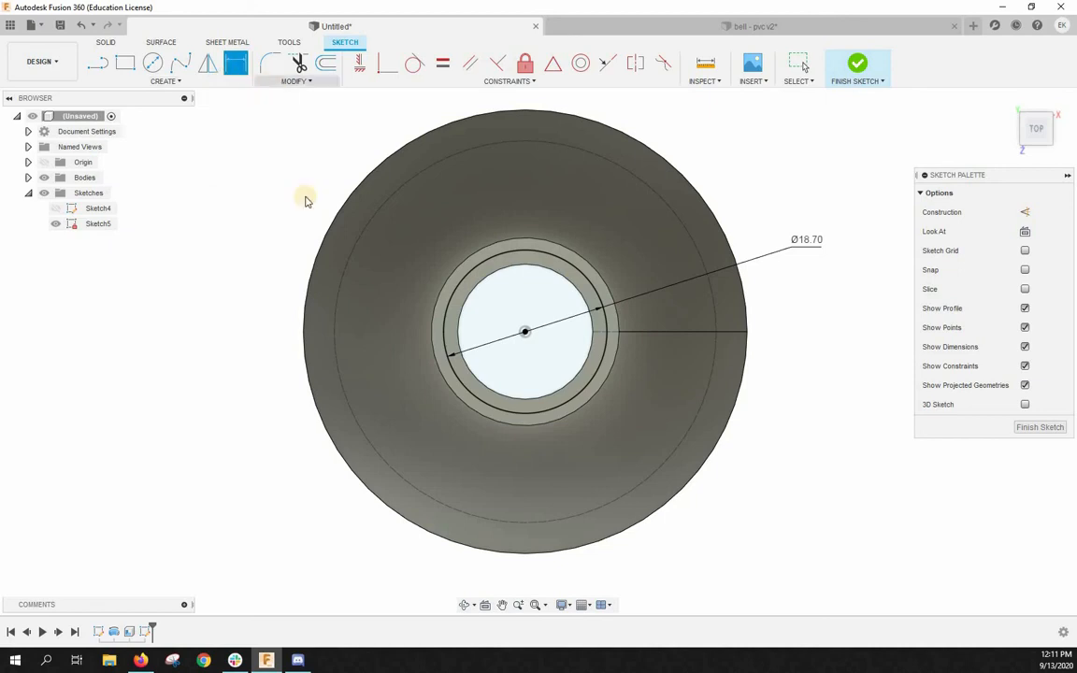
key(Escape)
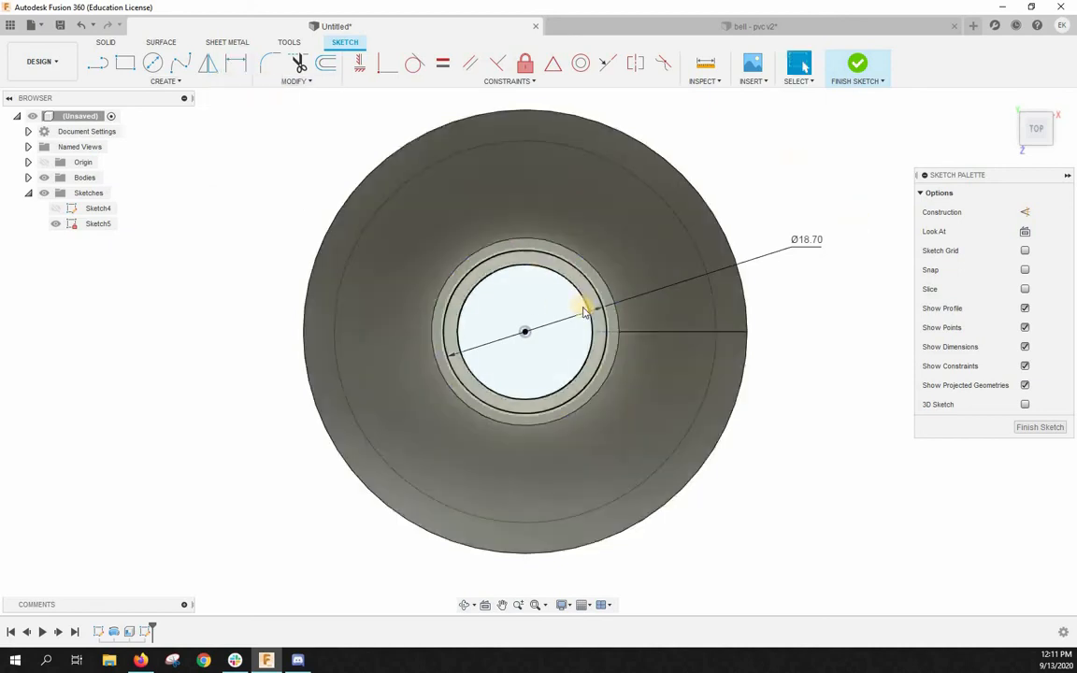
click(548, 254)
click(885, 525)
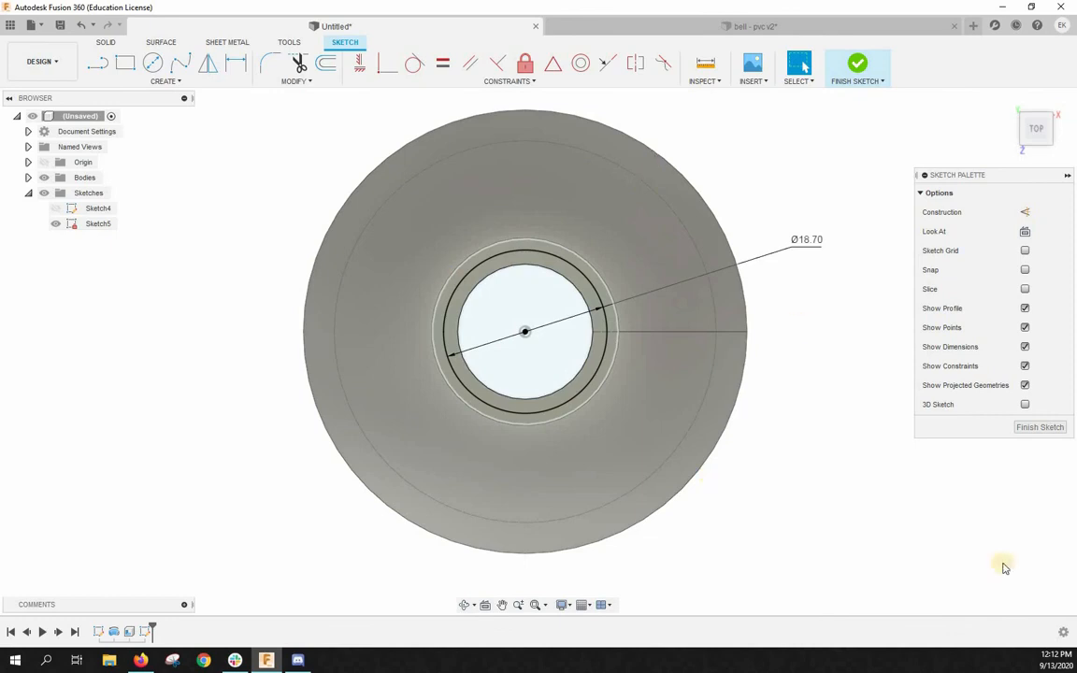
click(1029, 429)
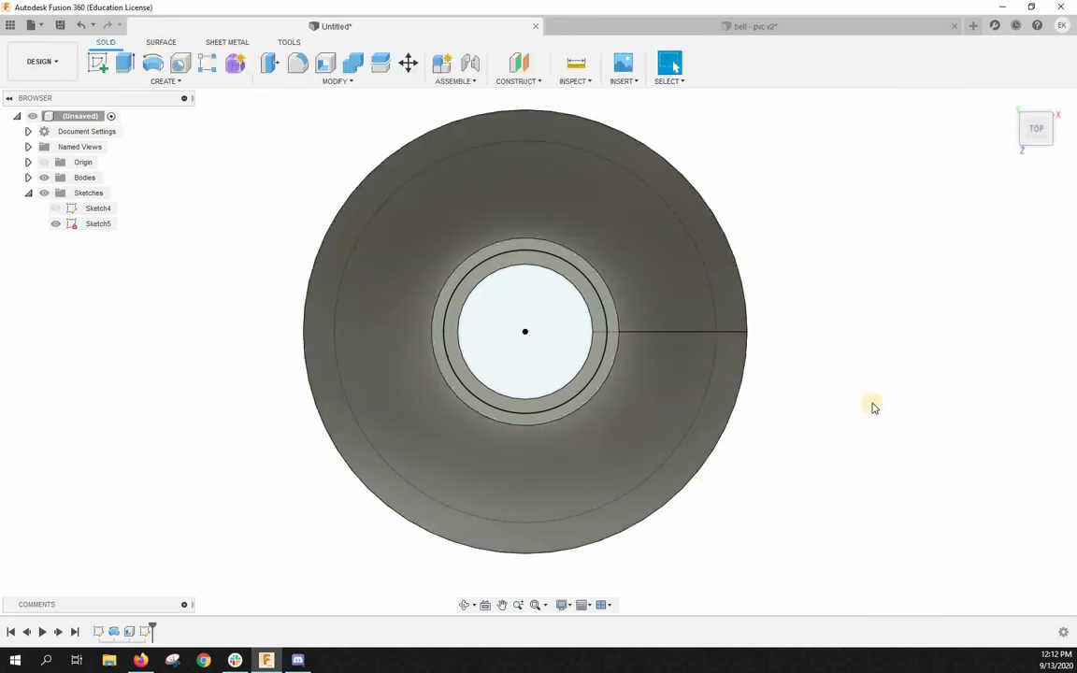
- Extrude the ring between the bore and the sketched circle upward by 3.8 mm, joining it to the bell as a collar
shift+middle_drag(846, 363, 552, 218)
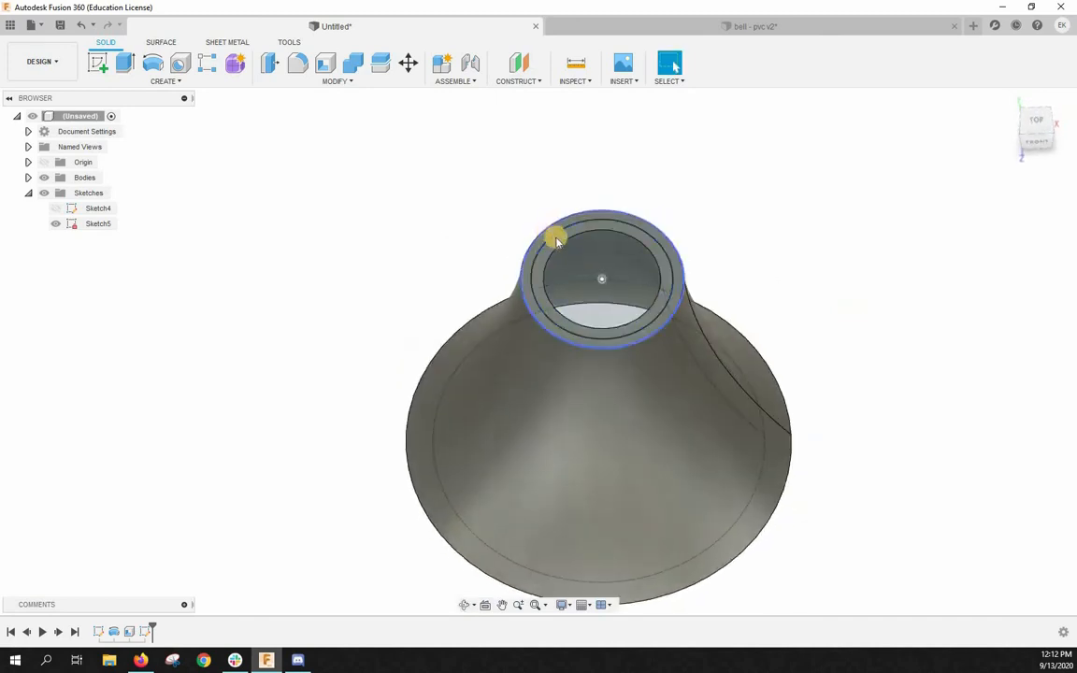
scroll(546, 239, up, 5)
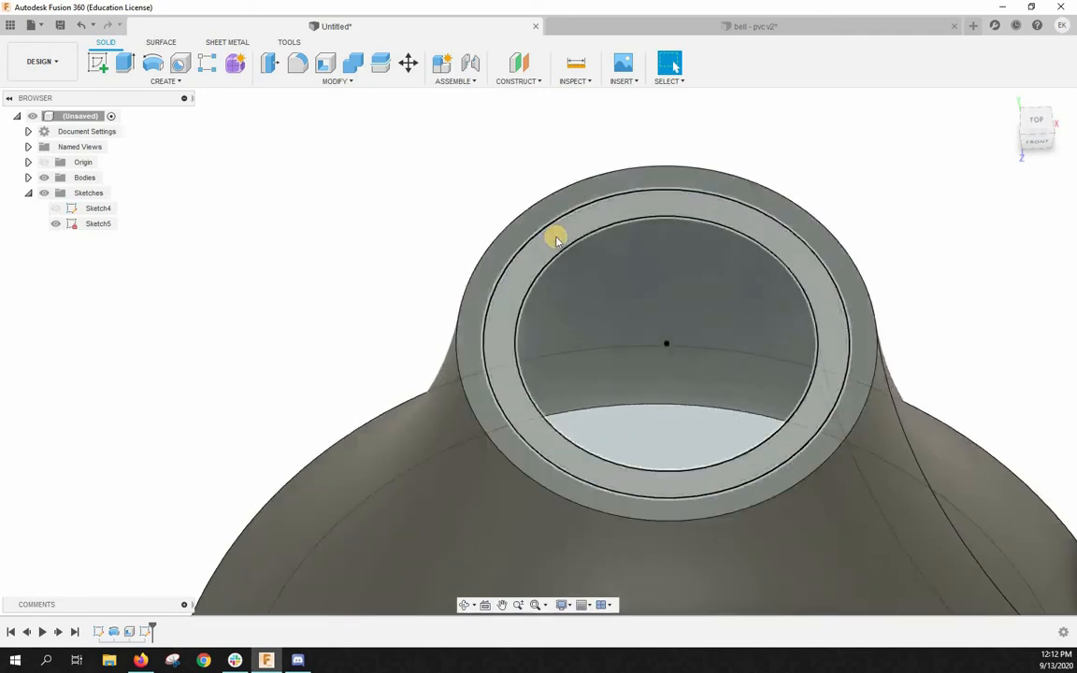
click(555, 241)
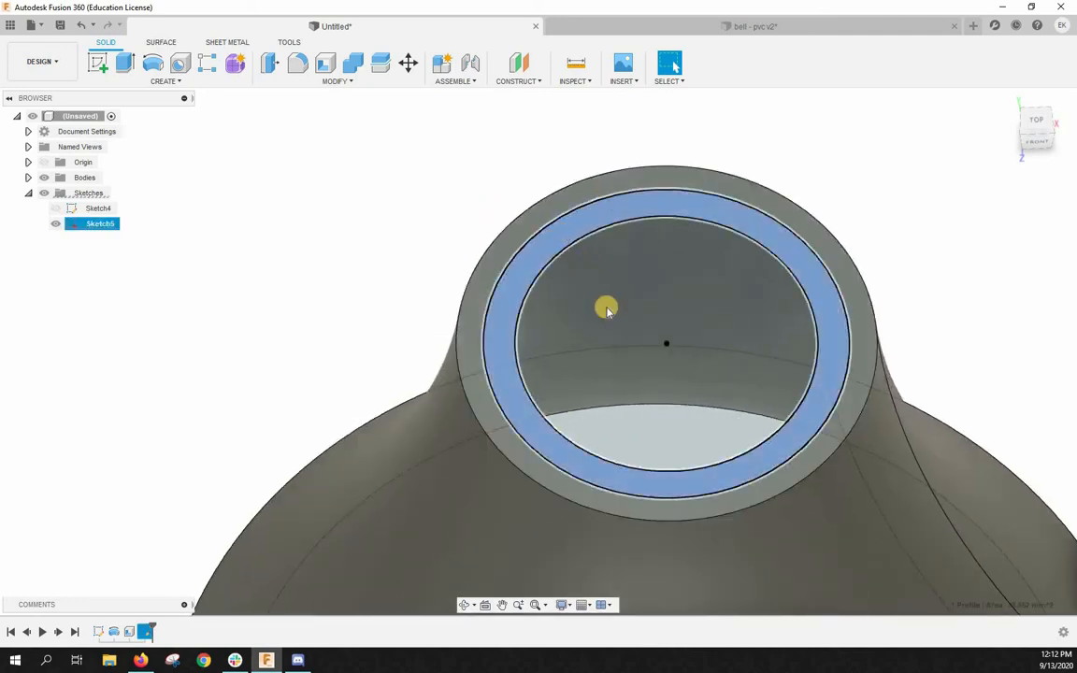
click(125, 62)
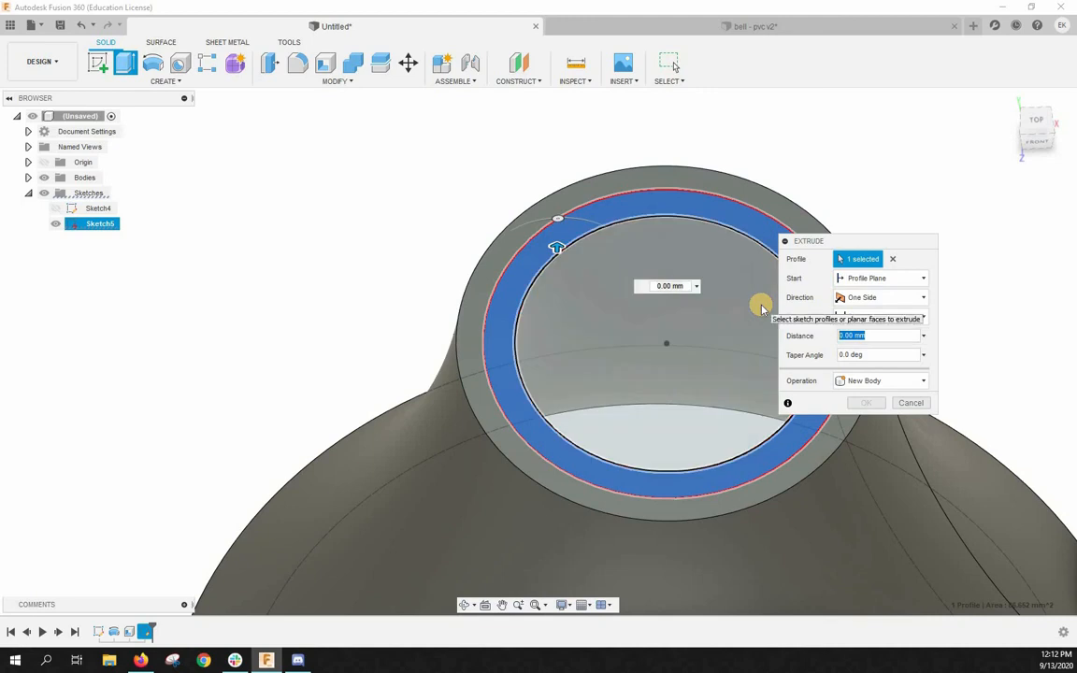
text(3.8)
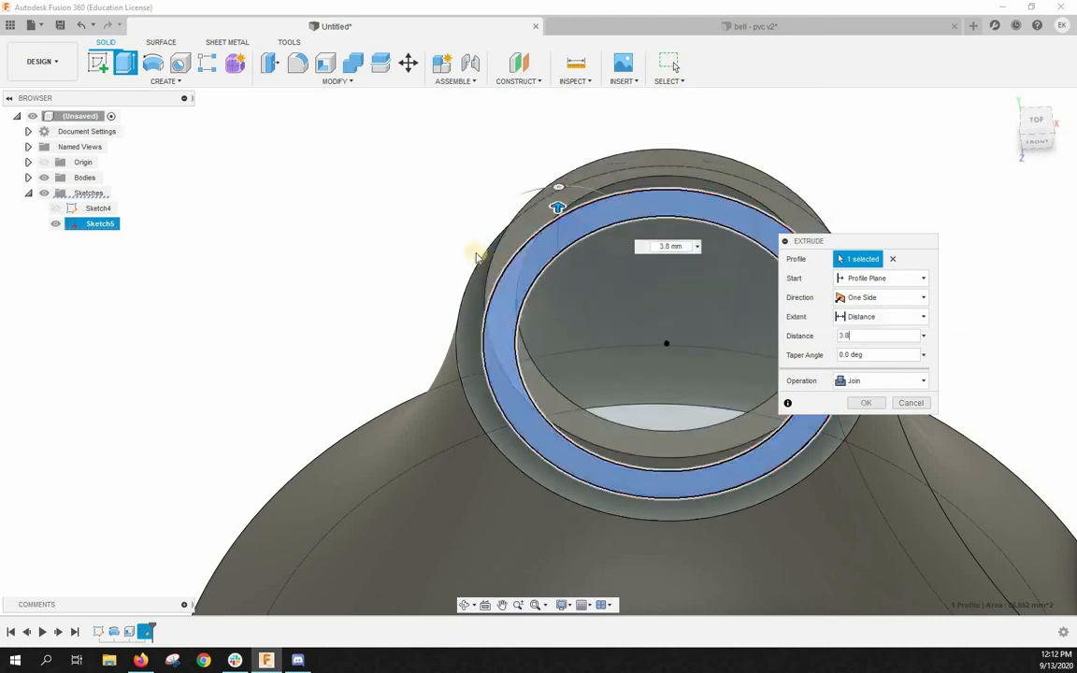
scroll(438, 178, down, 3)
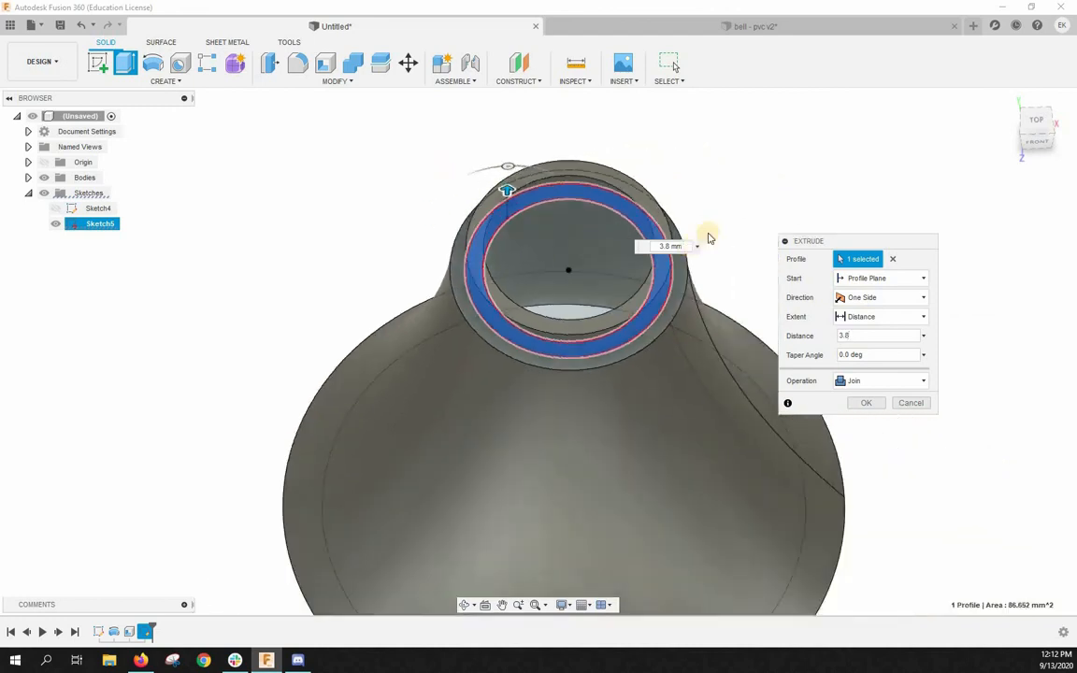
shift+middle_drag(765, 199, 766, 141)
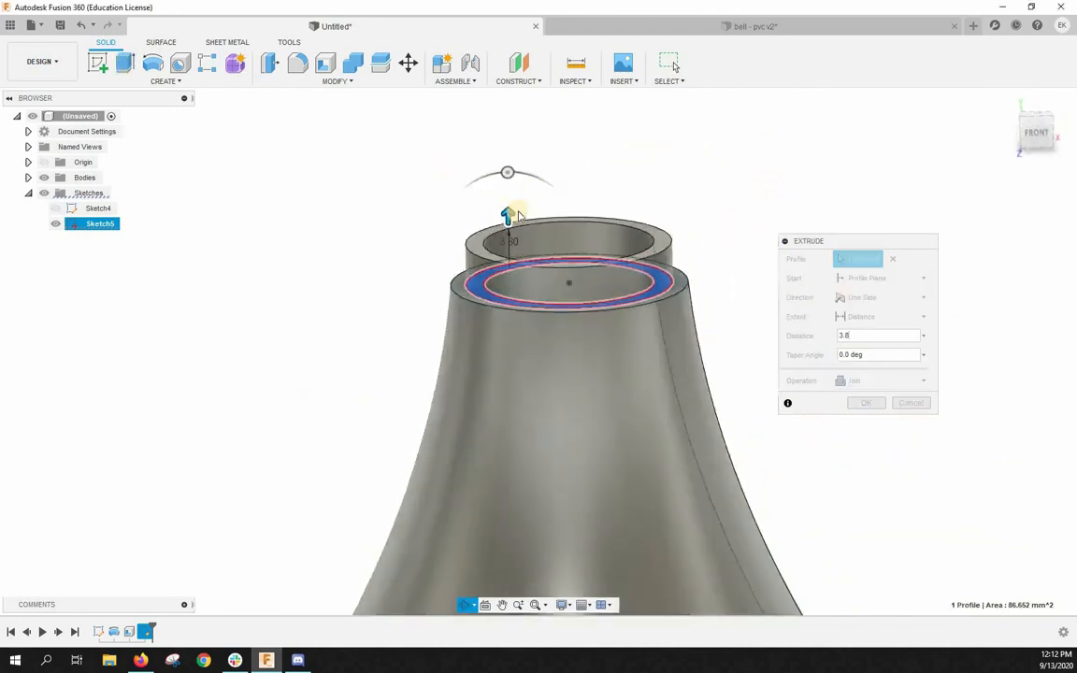
drag(508, 216, 517, 387)
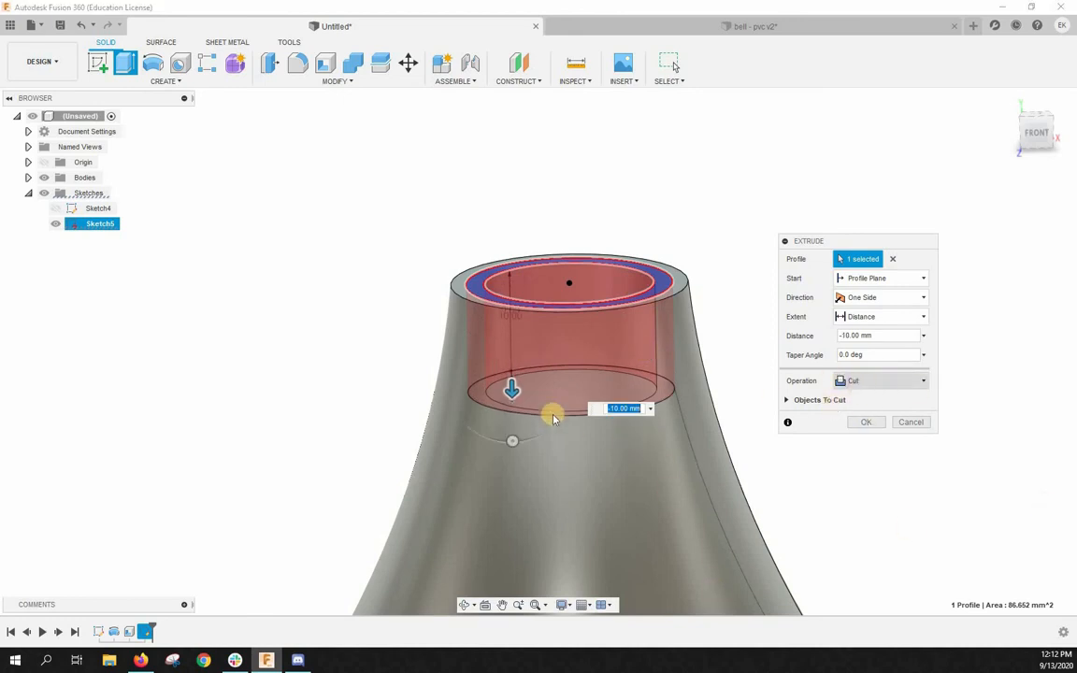
drag(510, 390, 507, 213)
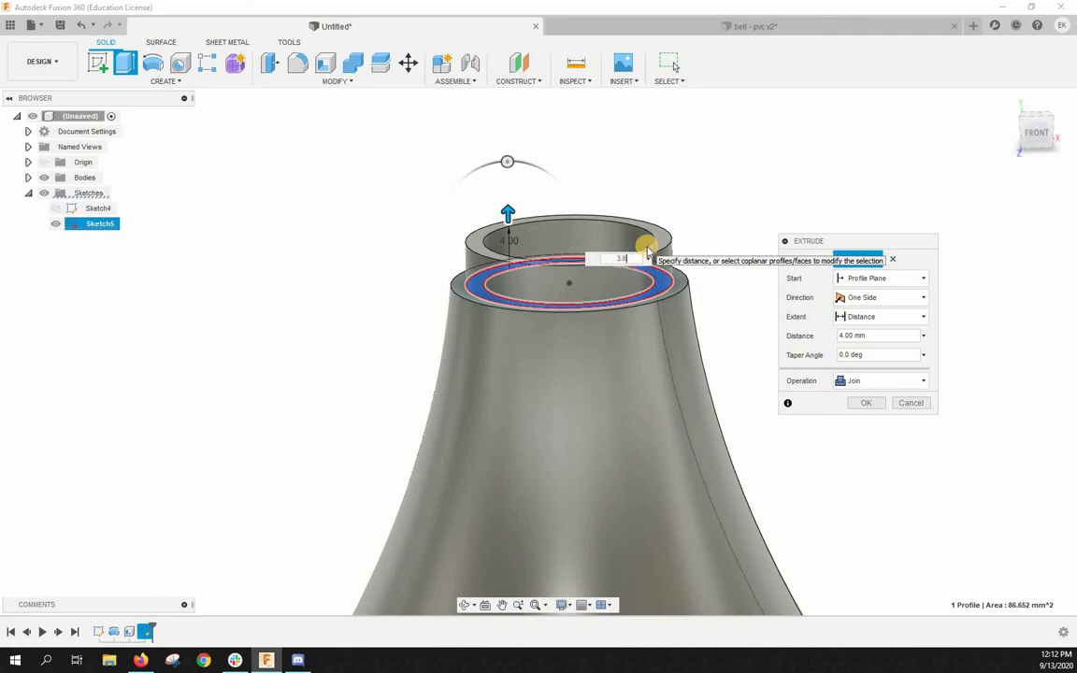
key(Return)
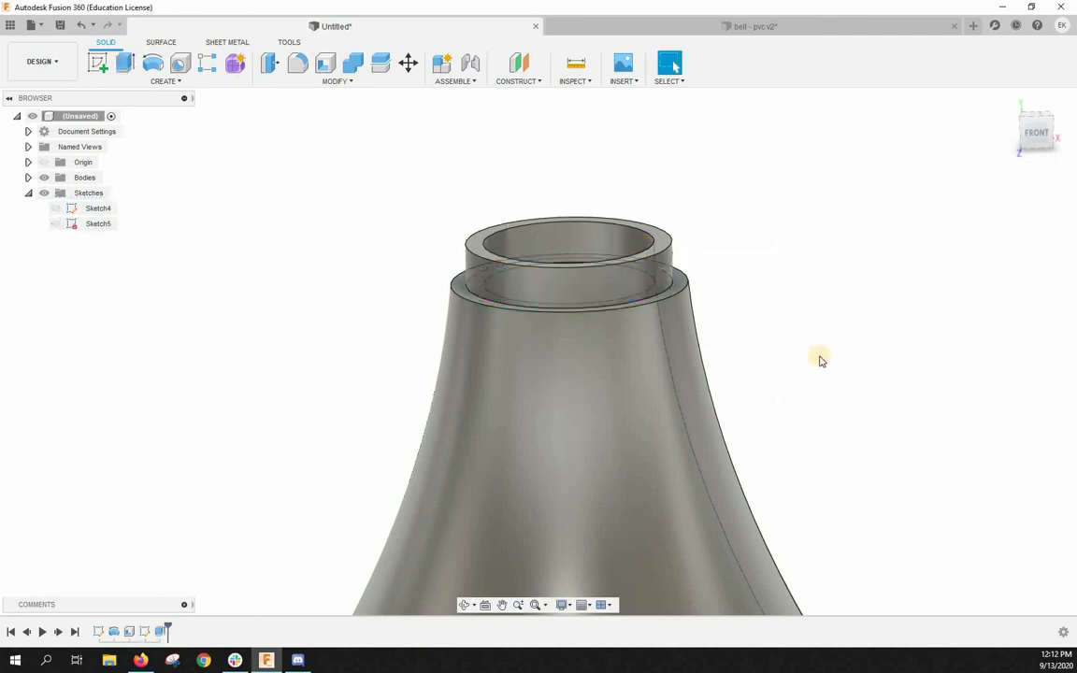
- Examine the hollow bell and its raised collar from different angles and distances
scroll(822, 350, down, 5)
shift+middle_drag(829, 344, 305, 553)
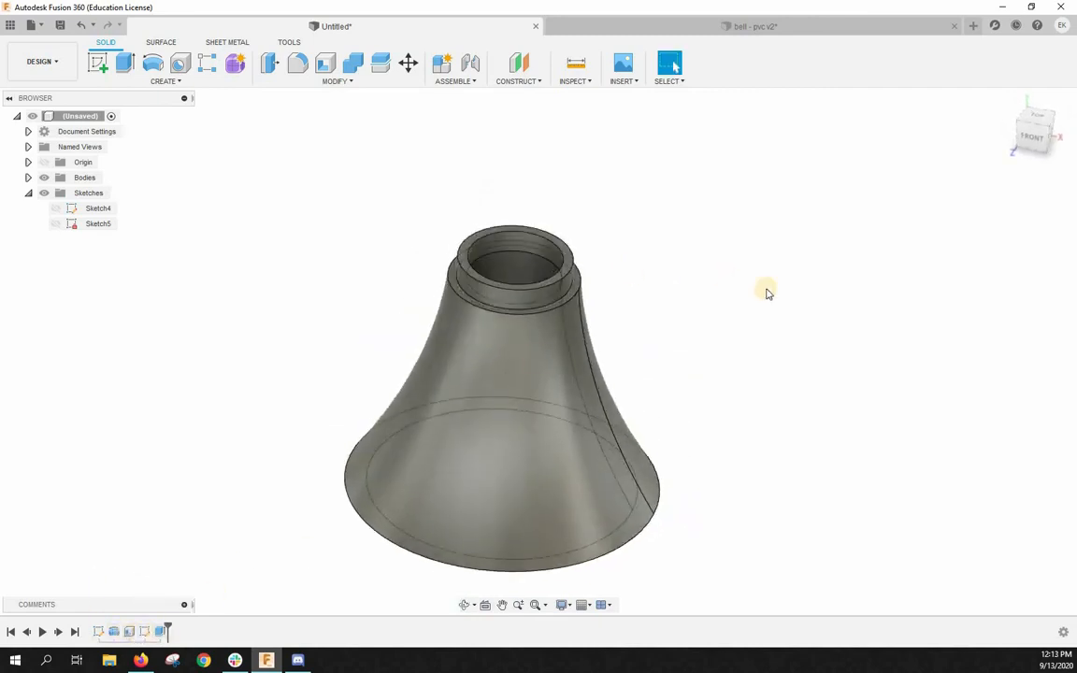
scroll(822, 277, down, 3)
scroll(589, 285, up, 3)
scroll(771, 351, down, 4)
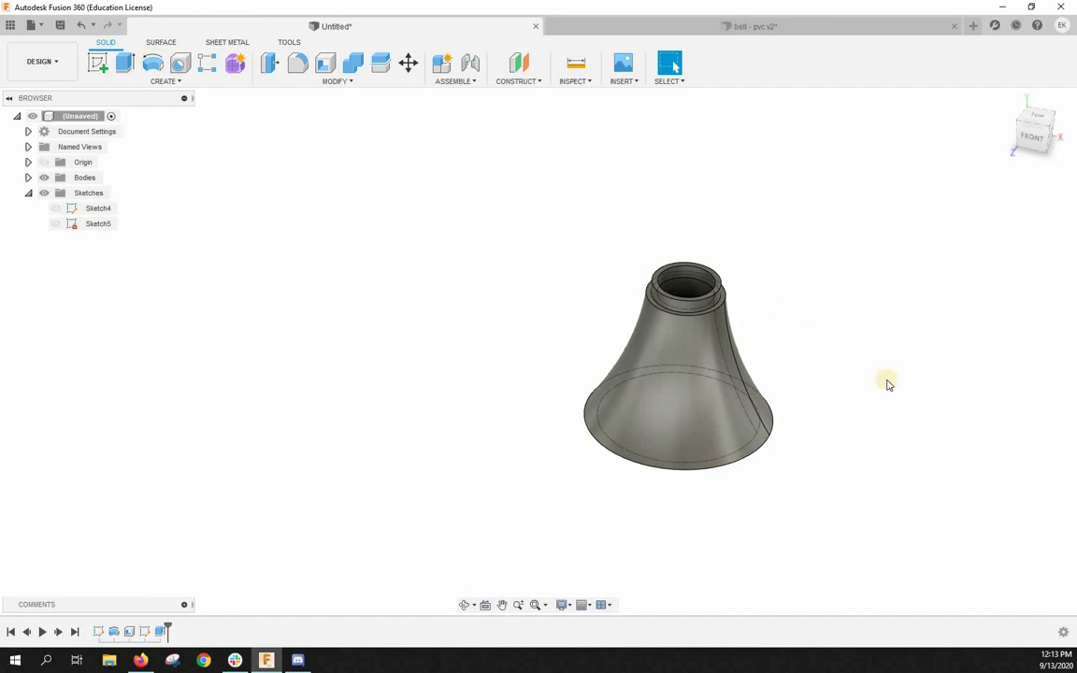
scroll(782, 360, up, 3)
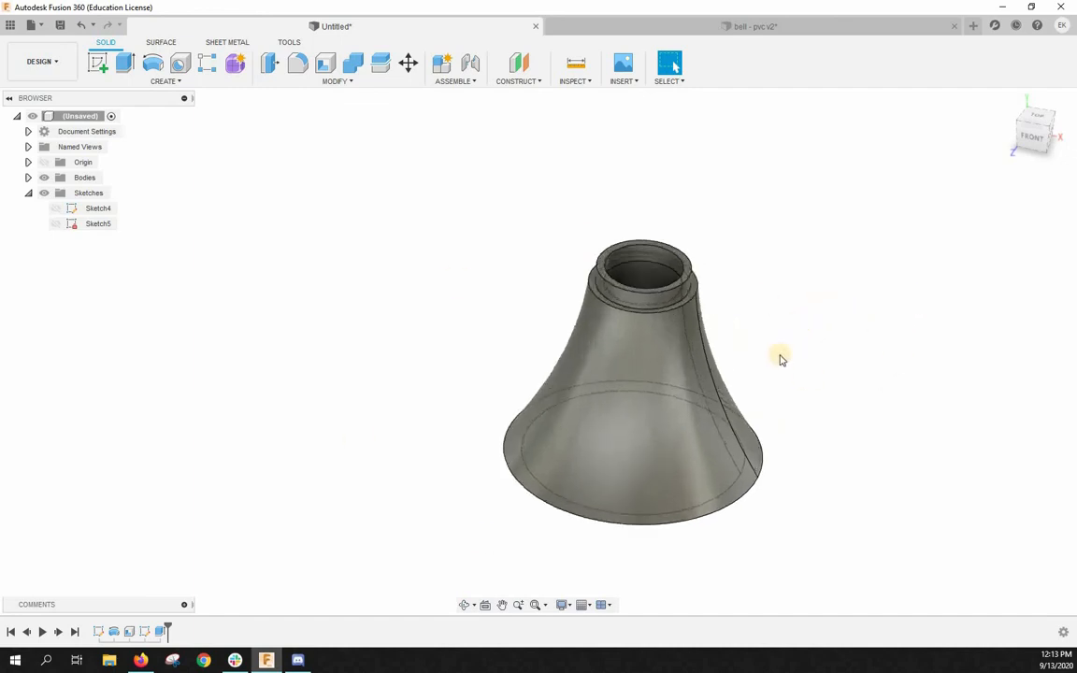
scroll(785, 443, up, 2)
scroll(844, 483, down, 2)
scroll(846, 485, up, 2)
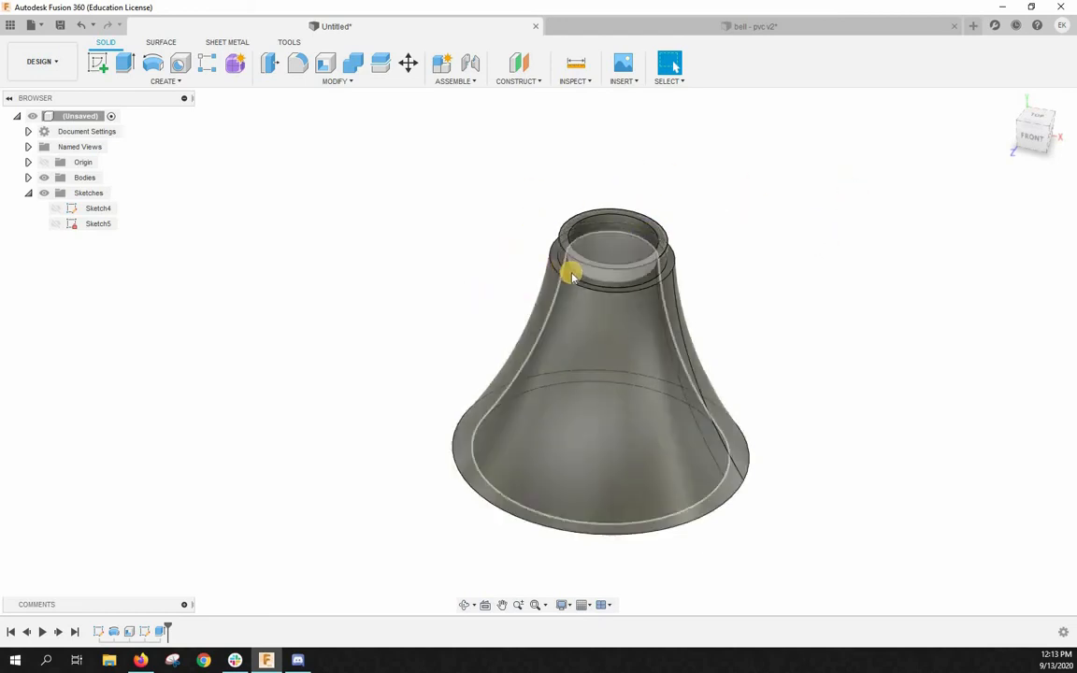
scroll(673, 233, down, 2)
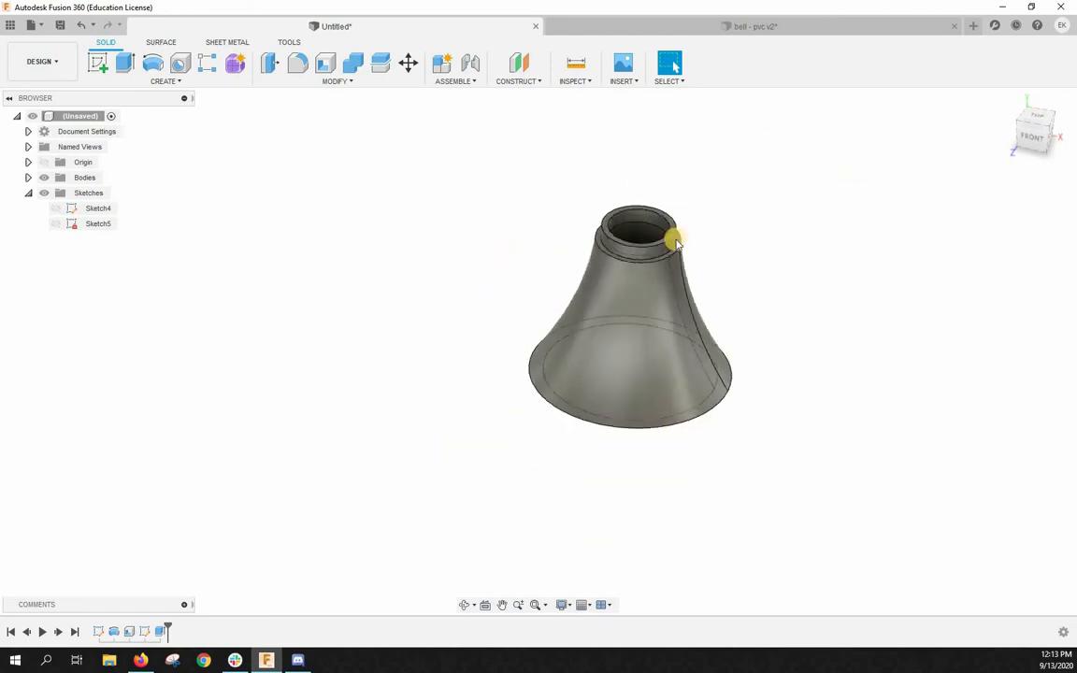
scroll(680, 221, up, 4)
scroll(680, 221, down, 3)
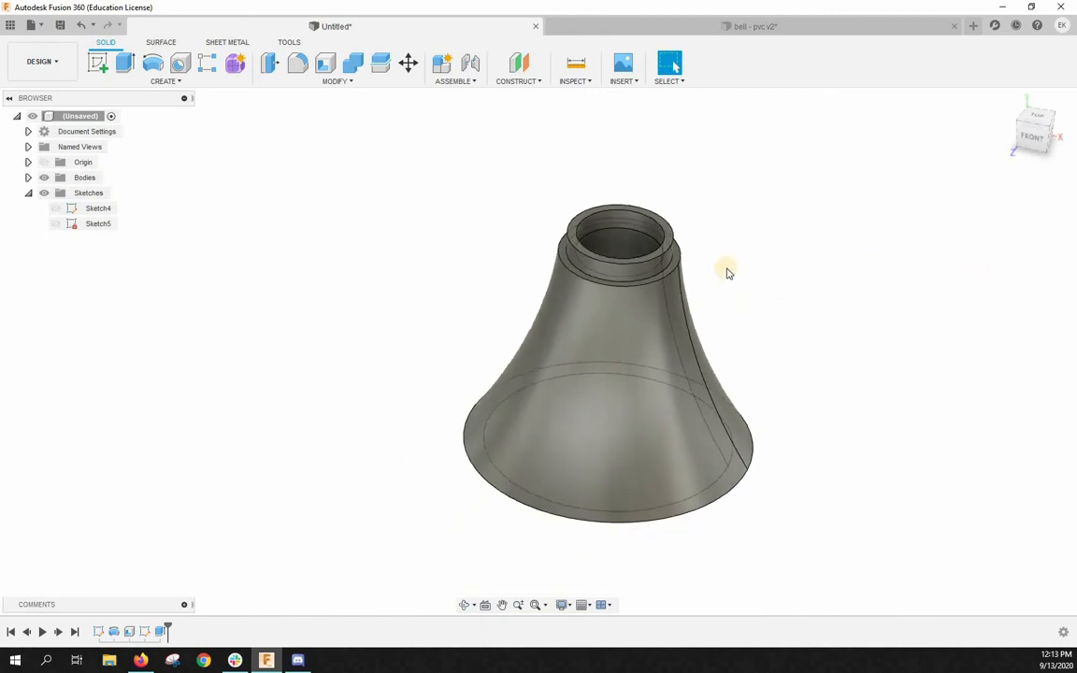